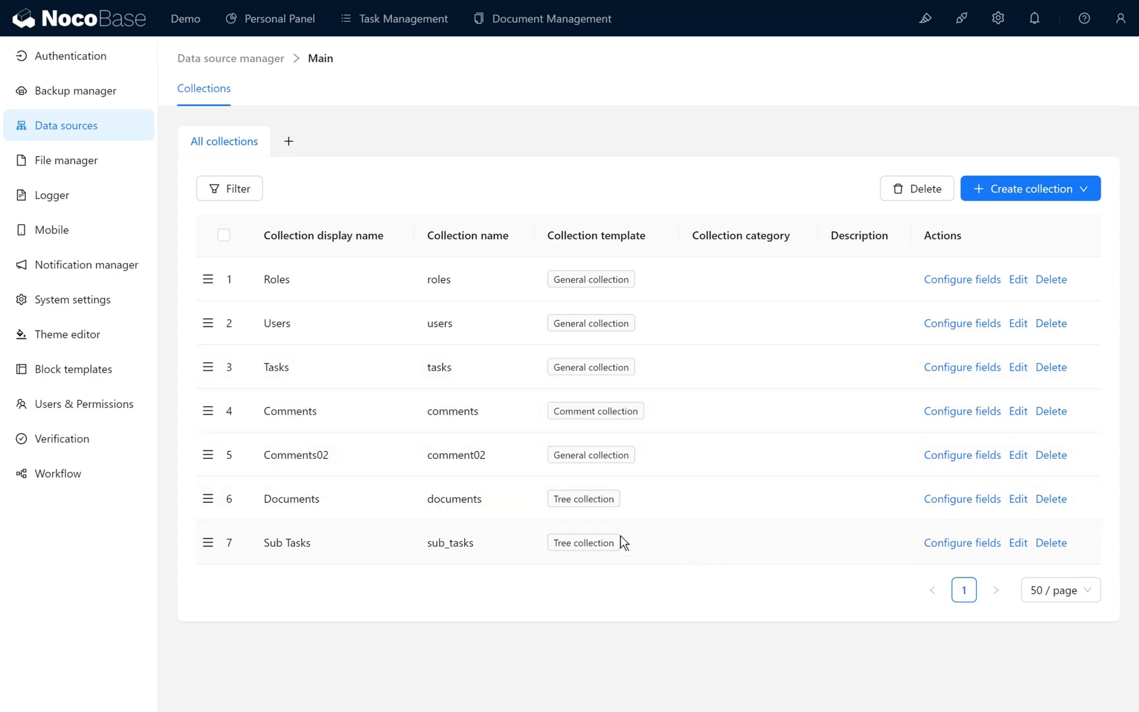
# Step: Highlight the Tree collection template shown for Sub Tasks in the Main collections list
pyautogui.moveTo(619, 549); pyautogui.dragTo(534, 542)
# Step: Open the Sub Tasks collection's field configuration and scroll through its fields
pyautogui.click(636, 565)
pyautogui.moveTo(626, 549); pyautogui.dragTo(553, 571)
pyautogui.click(934, 546)
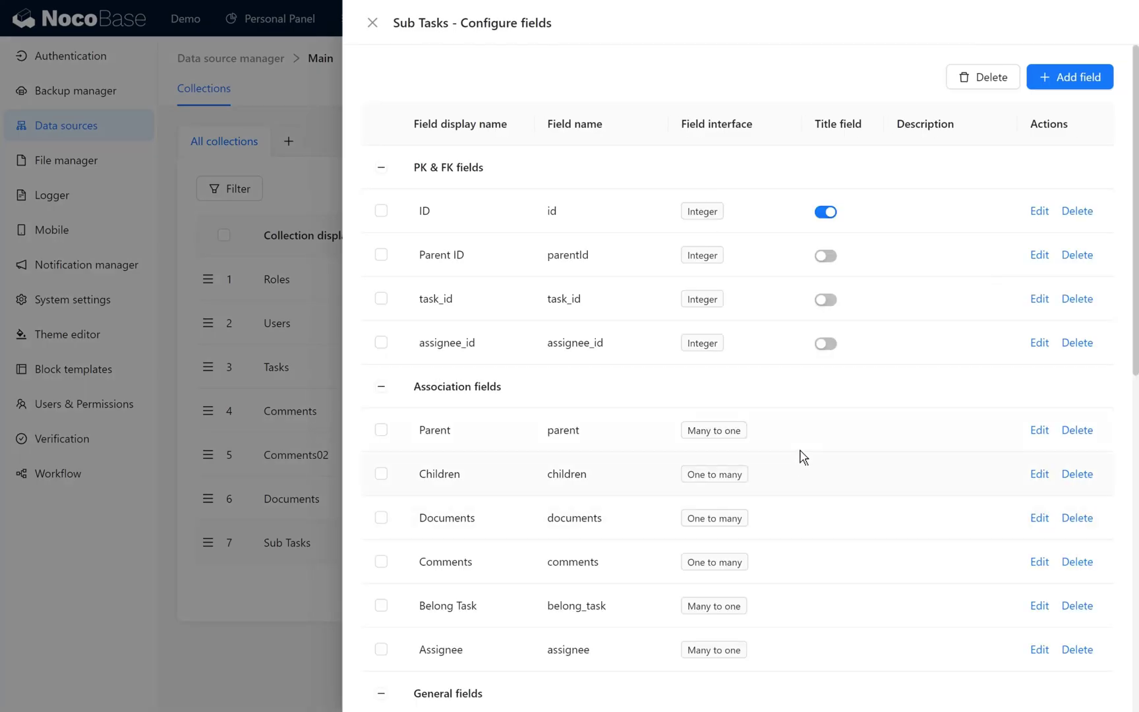
pyautogui.scroll(-4, 803, 457)
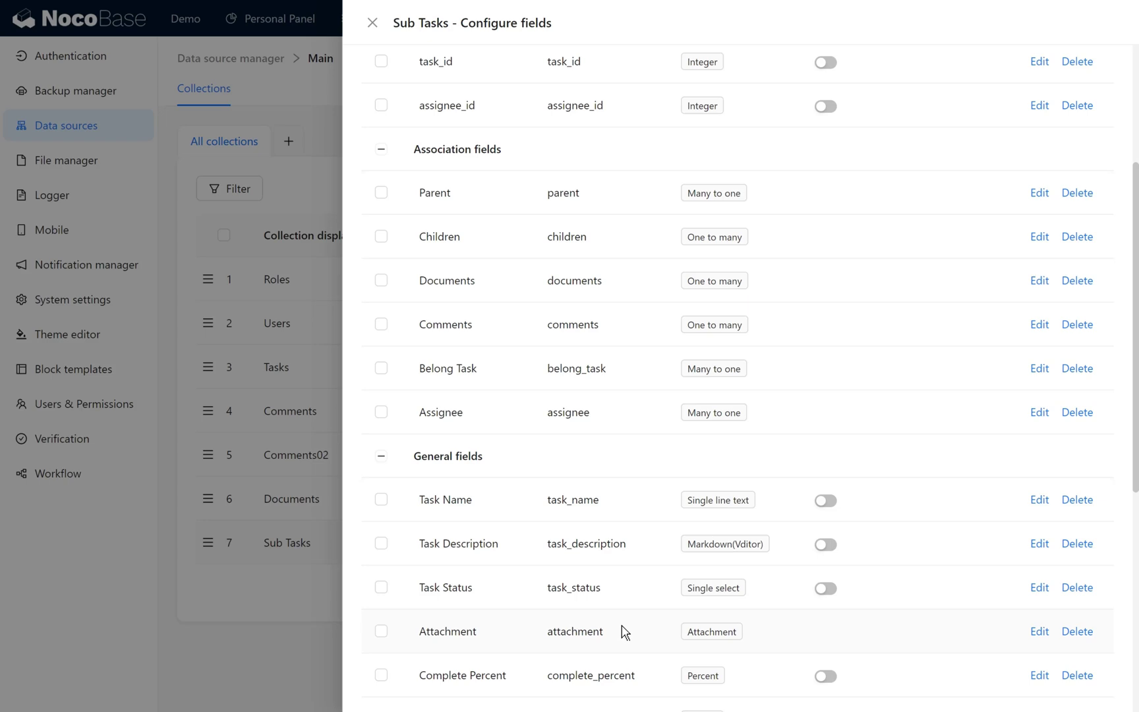
pyautogui.scroll(-1, 633, 626)
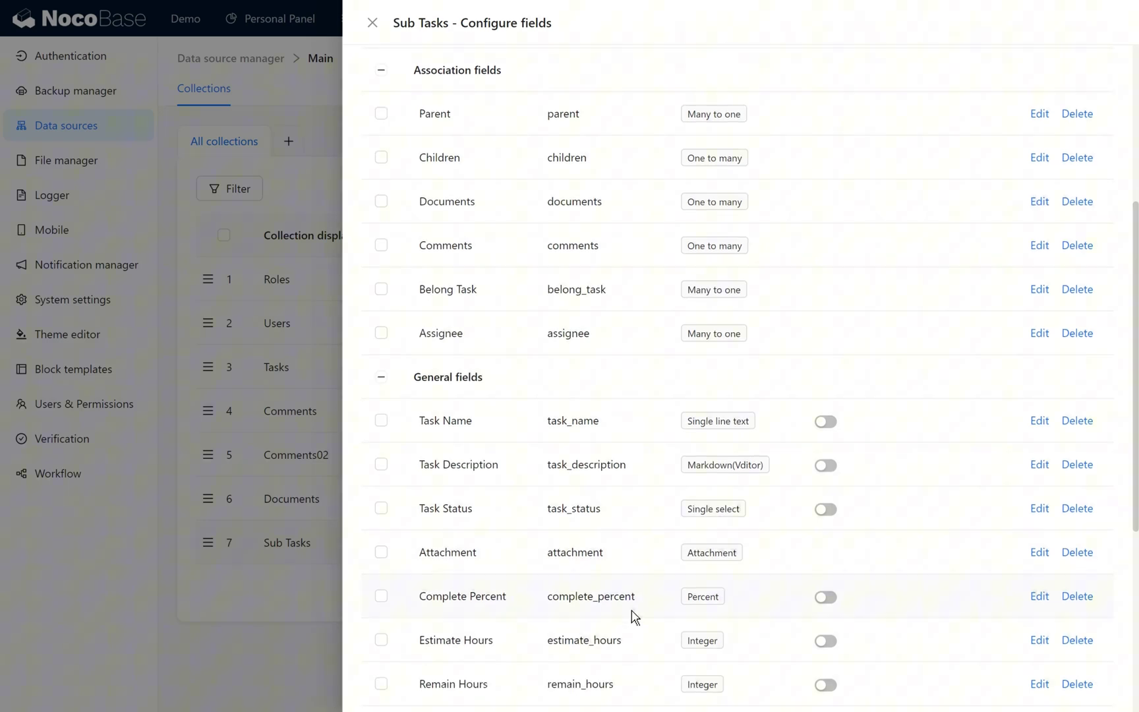
pyautogui.scroll(1, 623, 532)
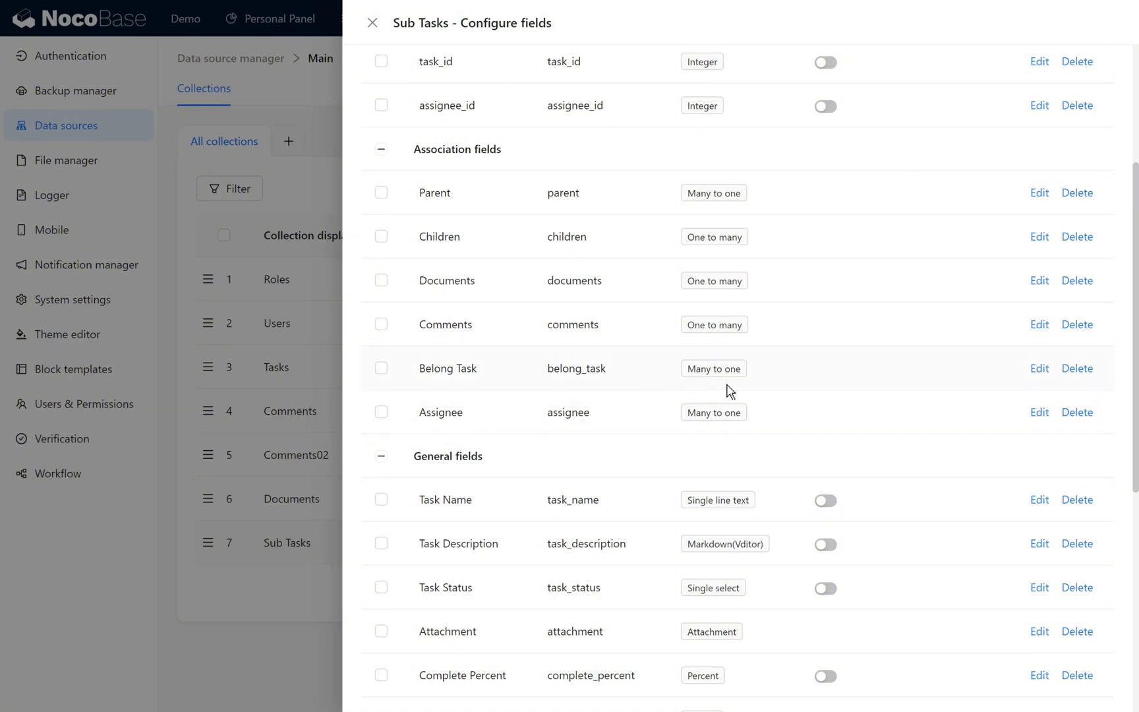
# Step: Inspect the settings of the Belong Task and Assignee relation fields
pyautogui.click(1040, 369)
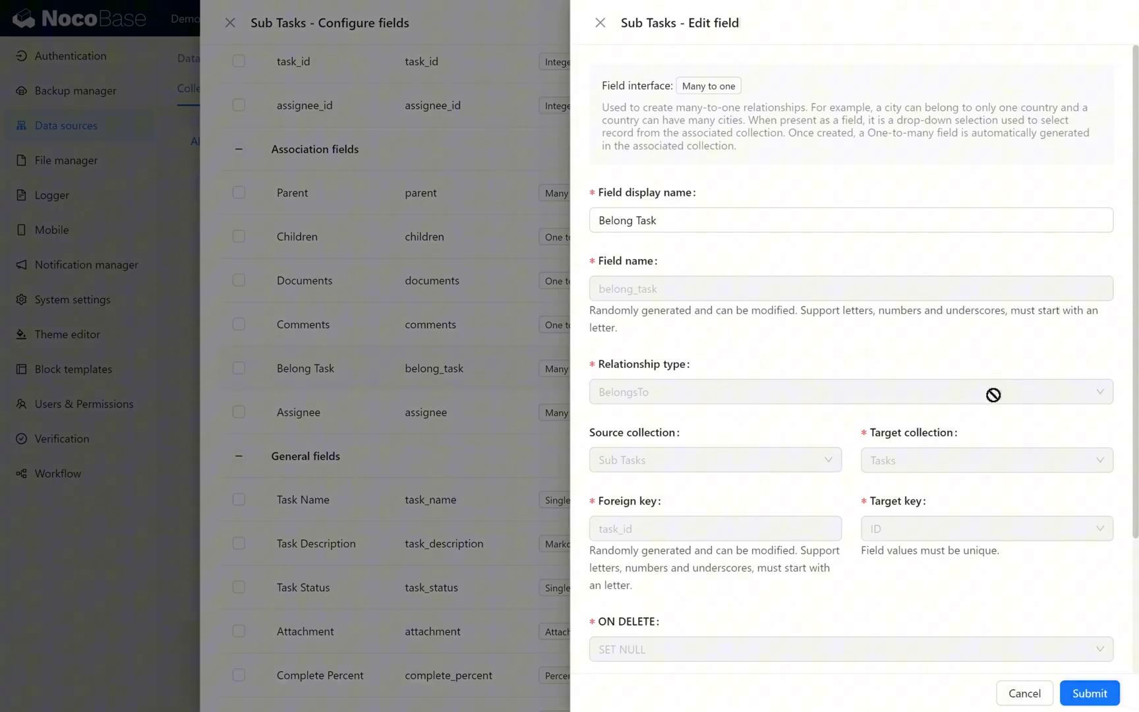
pyautogui.scroll(-3, 938, 430)
pyautogui.scroll(2, 939, 430)
pyautogui.click(465, 387)
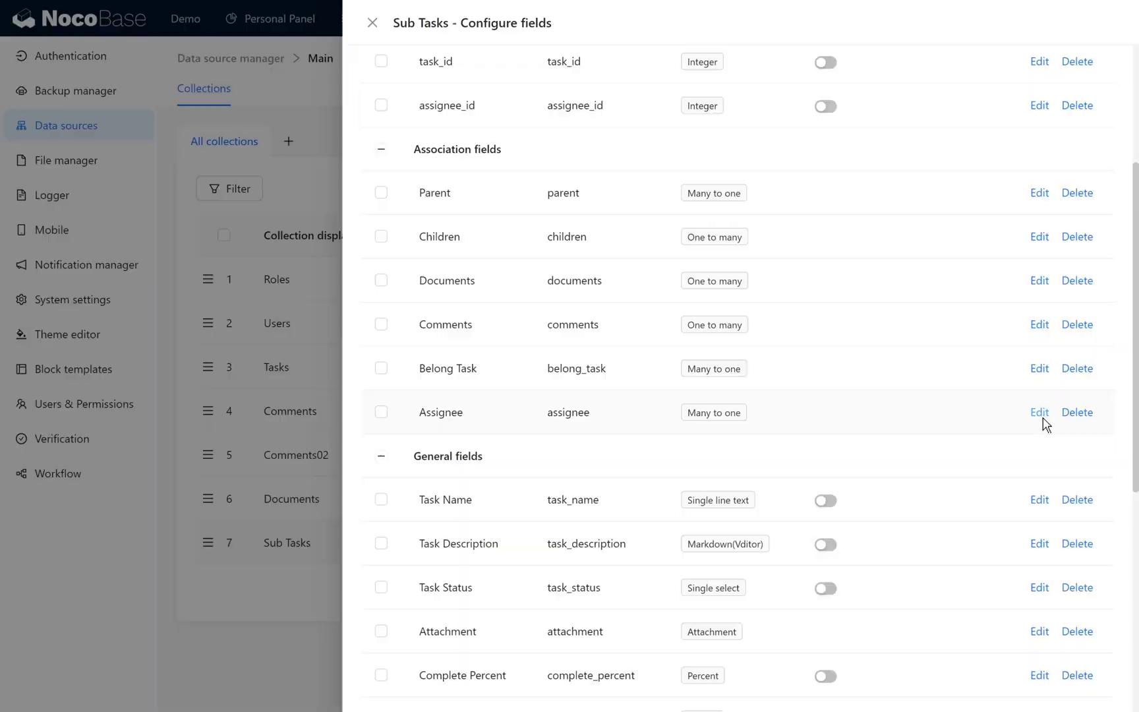
pyautogui.click(1040, 414)
pyautogui.scroll(2, 905, 437)
pyautogui.click(457, 360)
# Step: Inspect the Comments field's settings
pyautogui.moveTo(555, 325); pyautogui.dragTo(597, 325)
pyautogui.click(626, 340)
pyautogui.click(1040, 323)
pyautogui.scroll(-3, 900, 392)
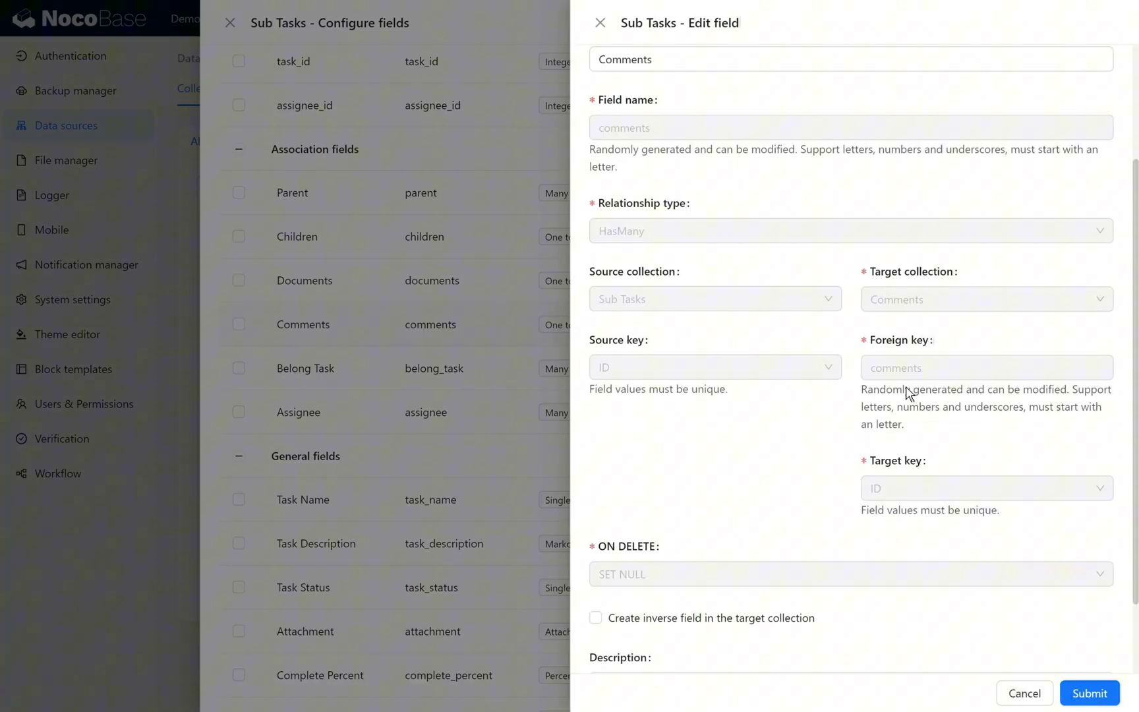
pyautogui.scroll(-1, 908, 393)
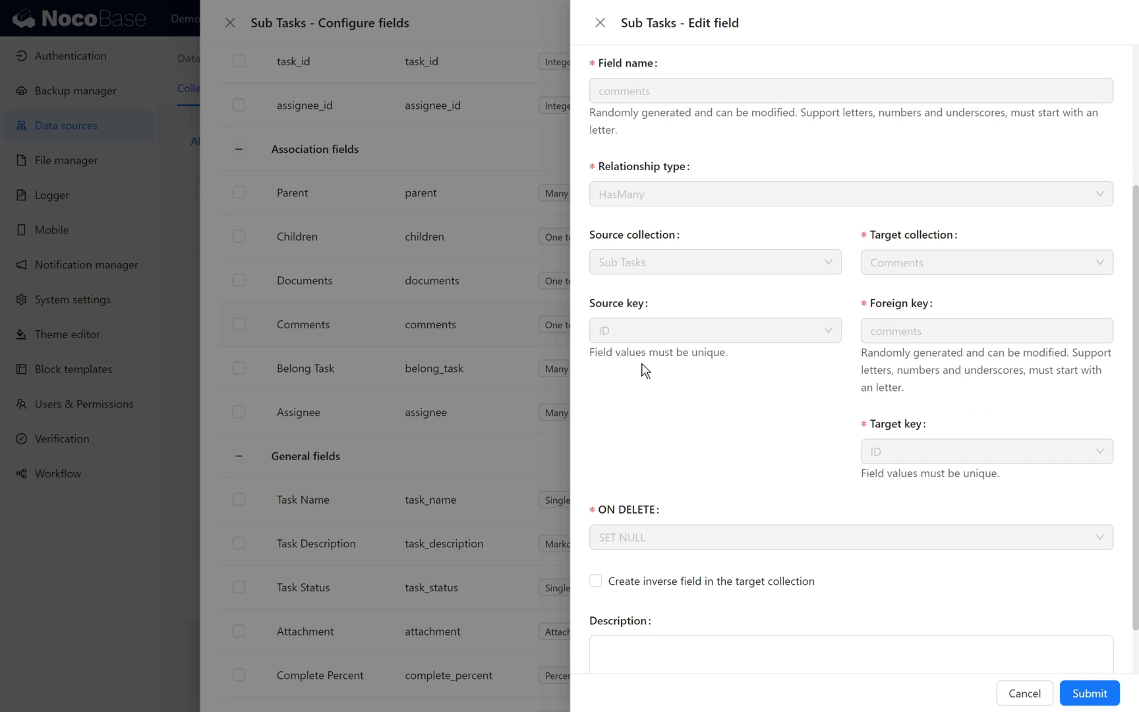
pyautogui.click(504, 325)
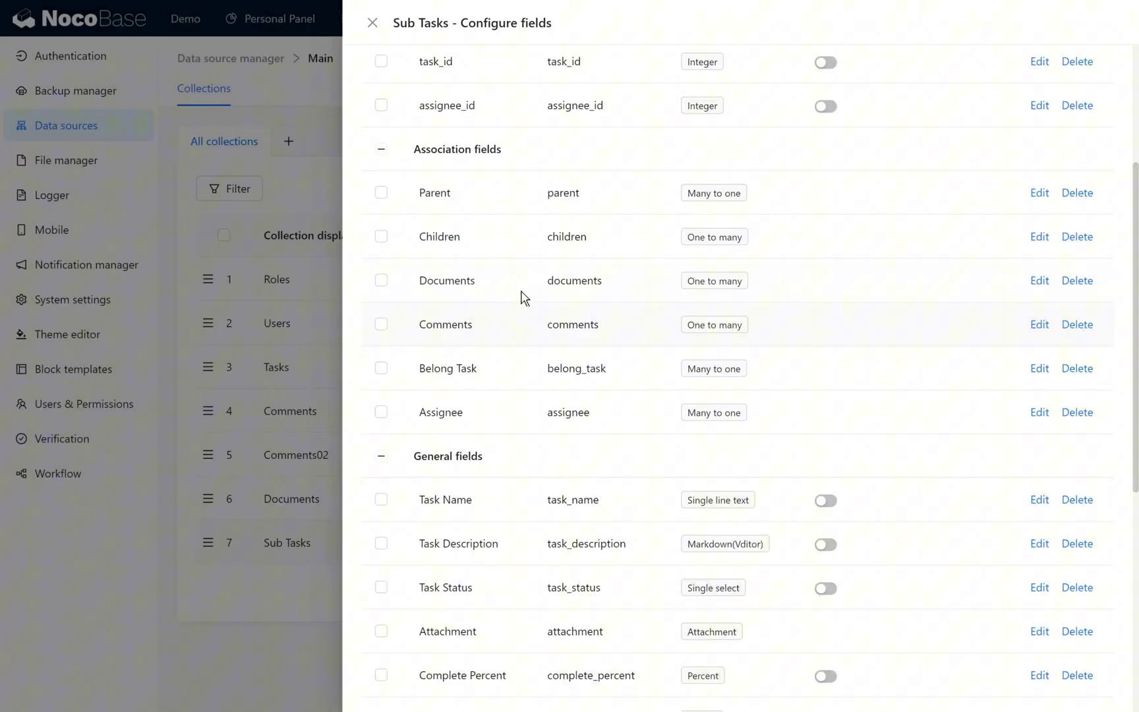
# Step: Review the documents, Parent and Children fields, then close the Sub Tasks field configuration
pyautogui.moveTo(544, 295); pyautogui.dragTo(611, 298)
pyautogui.click(615, 297)
pyautogui.moveTo(420, 192); pyautogui.dragTo(585, 201)
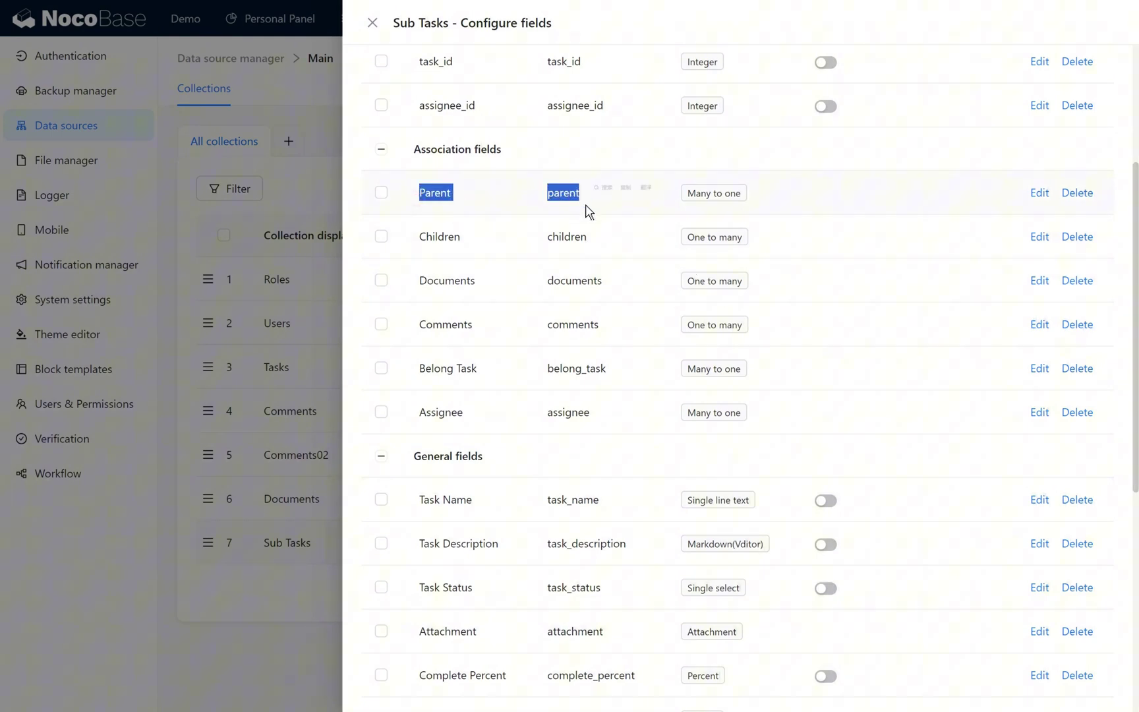
pyautogui.click(416, 239)
pyautogui.moveTo(416, 240); pyautogui.dragTo(602, 240)
pyautogui.click(601, 256)
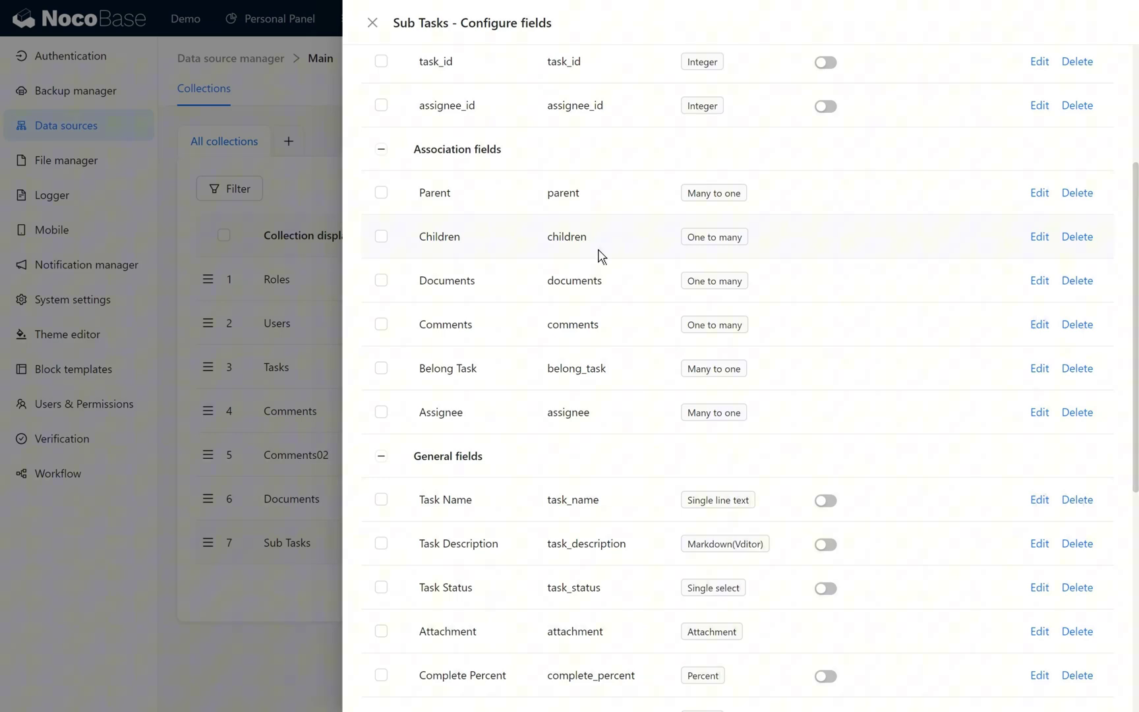
pyautogui.scroll(2, 601, 256)
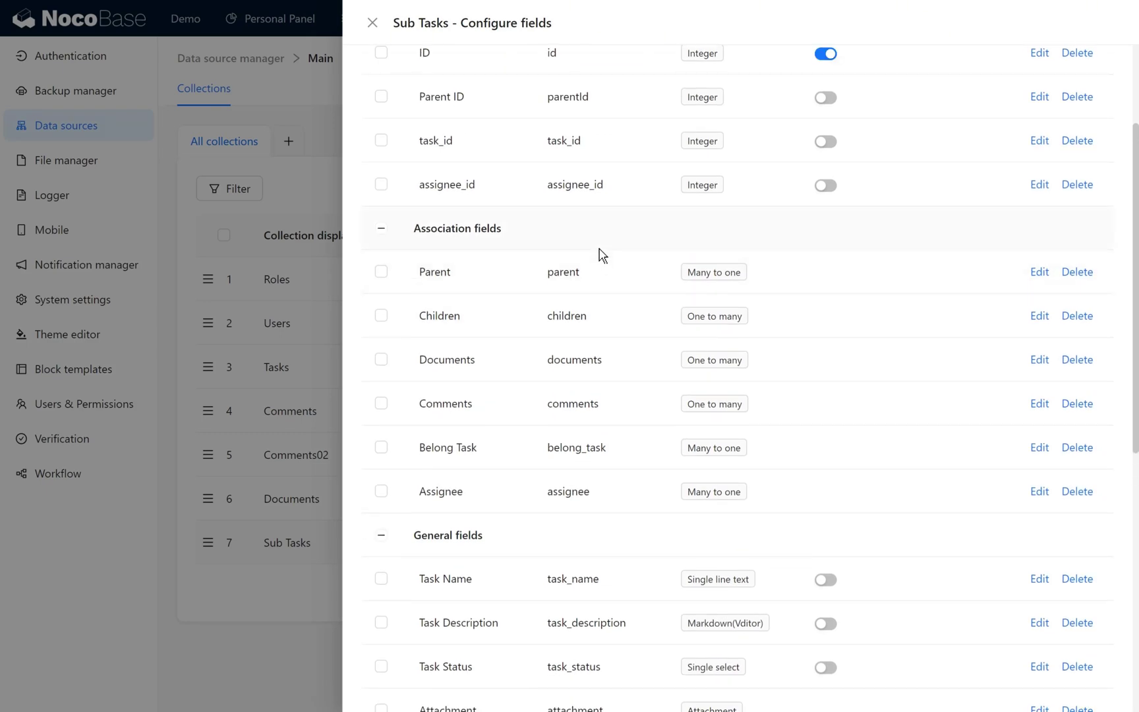
pyautogui.click(320, 217)
# Step: Set the Task Management View action's open mode to Page
pyautogui.click(393, 30)
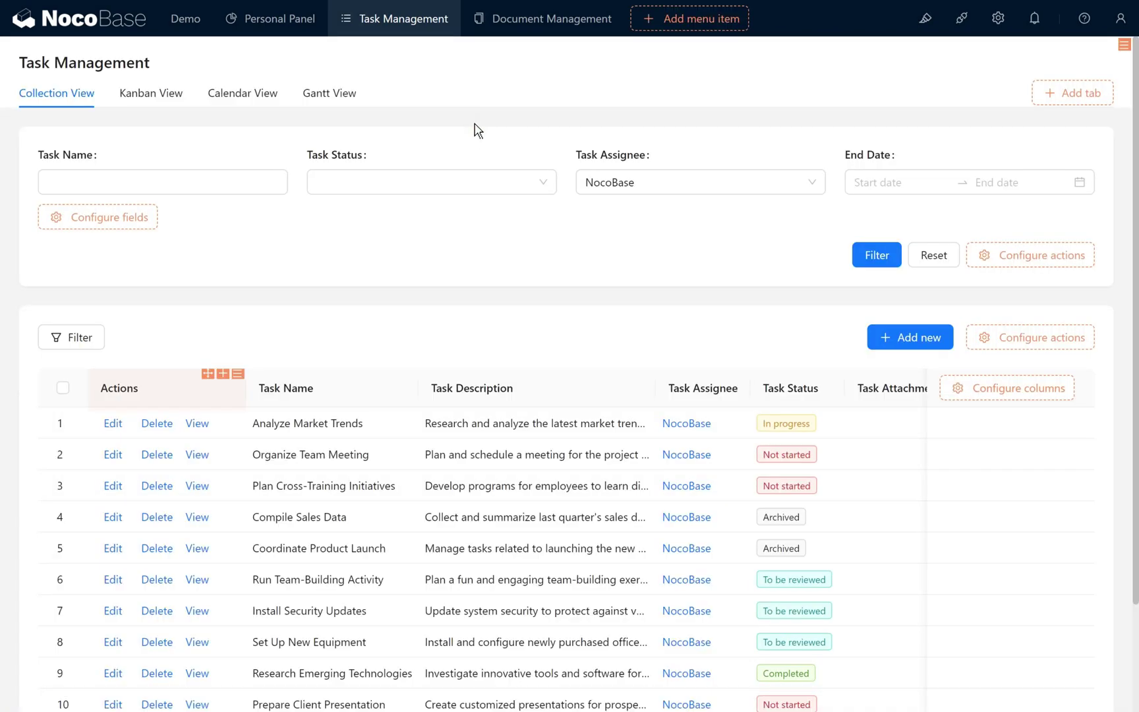
pyautogui.moveTo(237, 376)
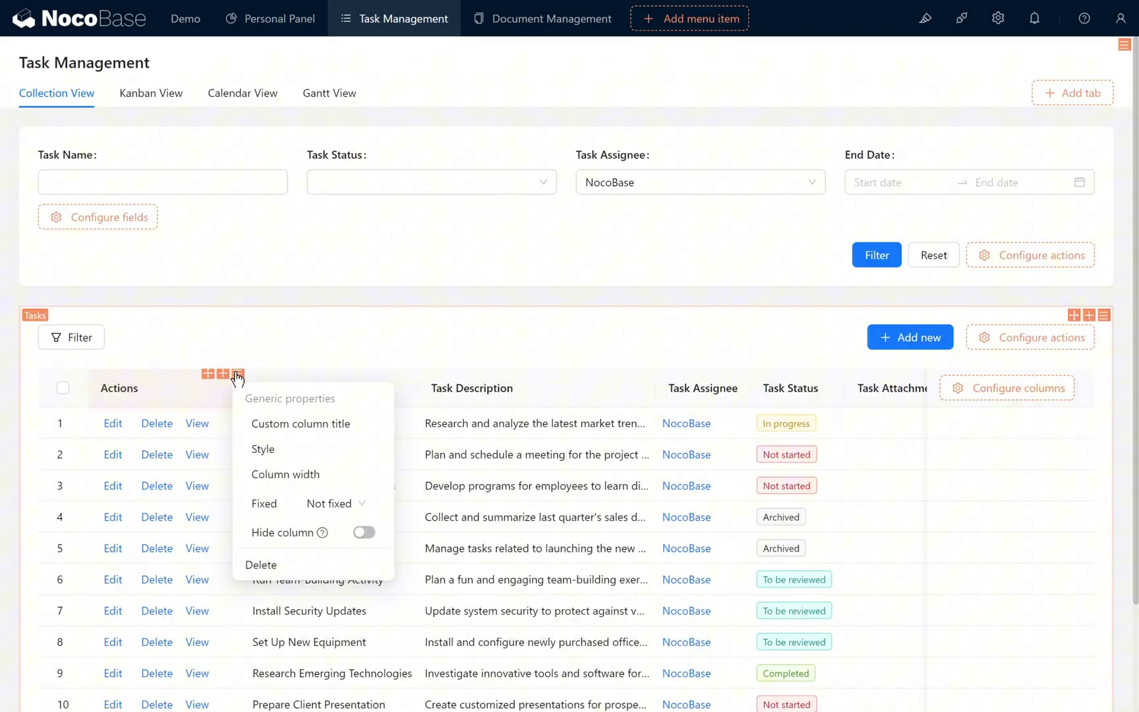
pyautogui.moveTo(213, 419)
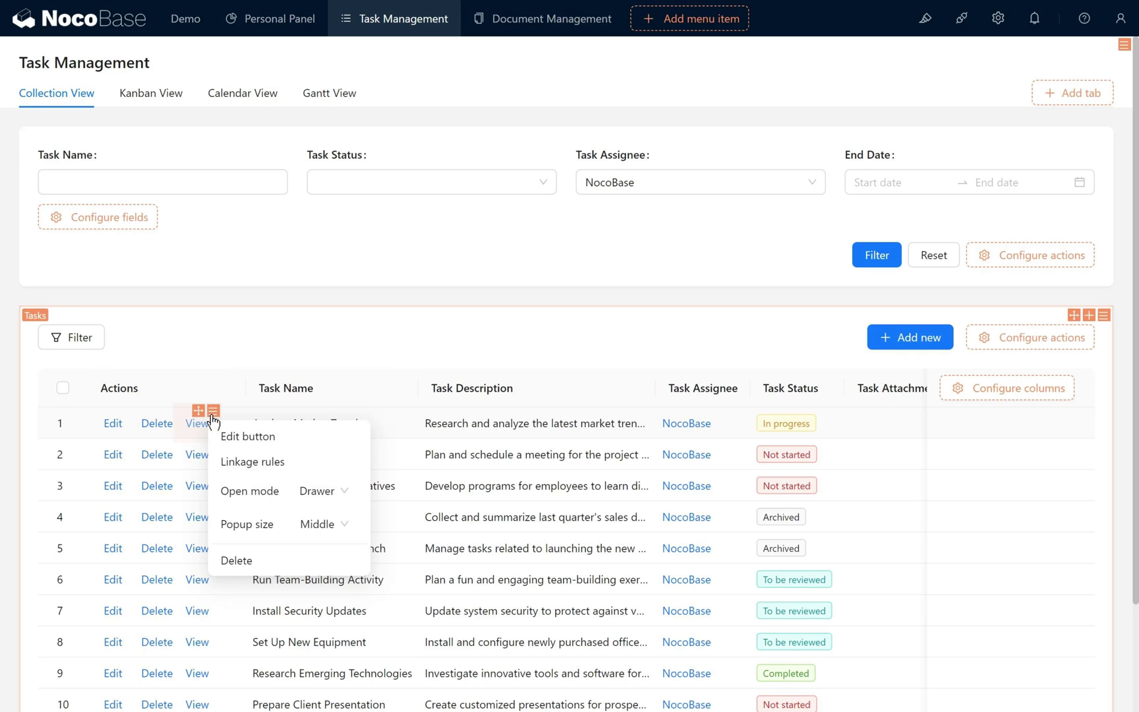
pyautogui.click(332, 493)
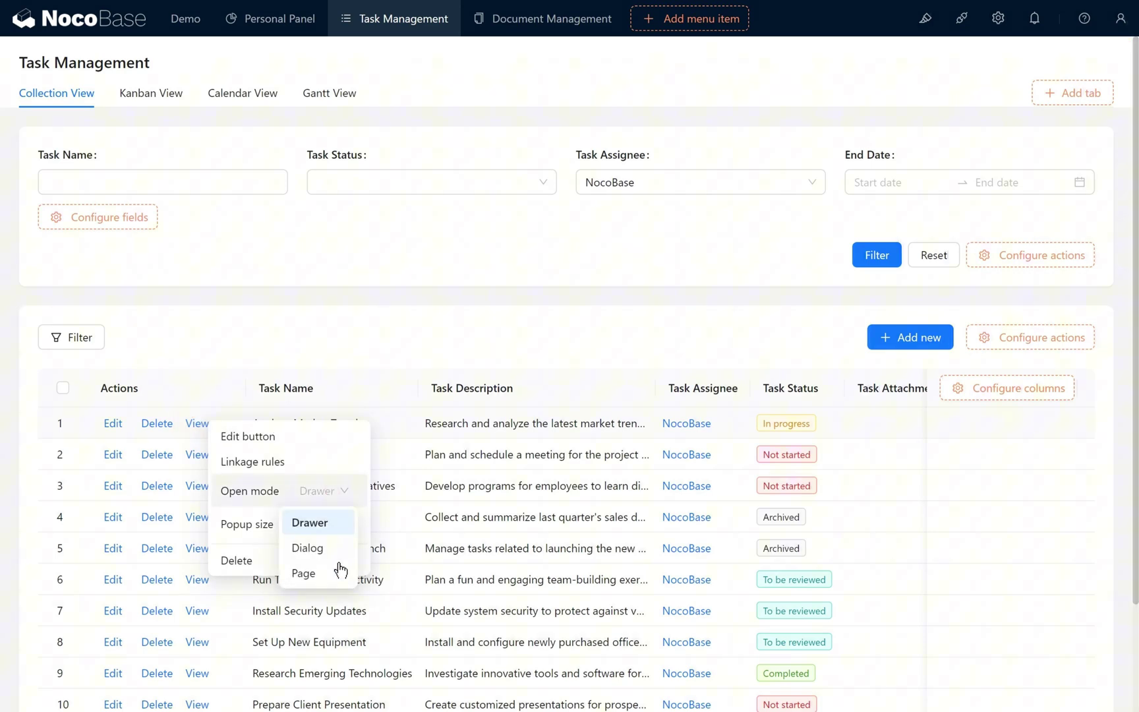
pyautogui.click(341, 568)
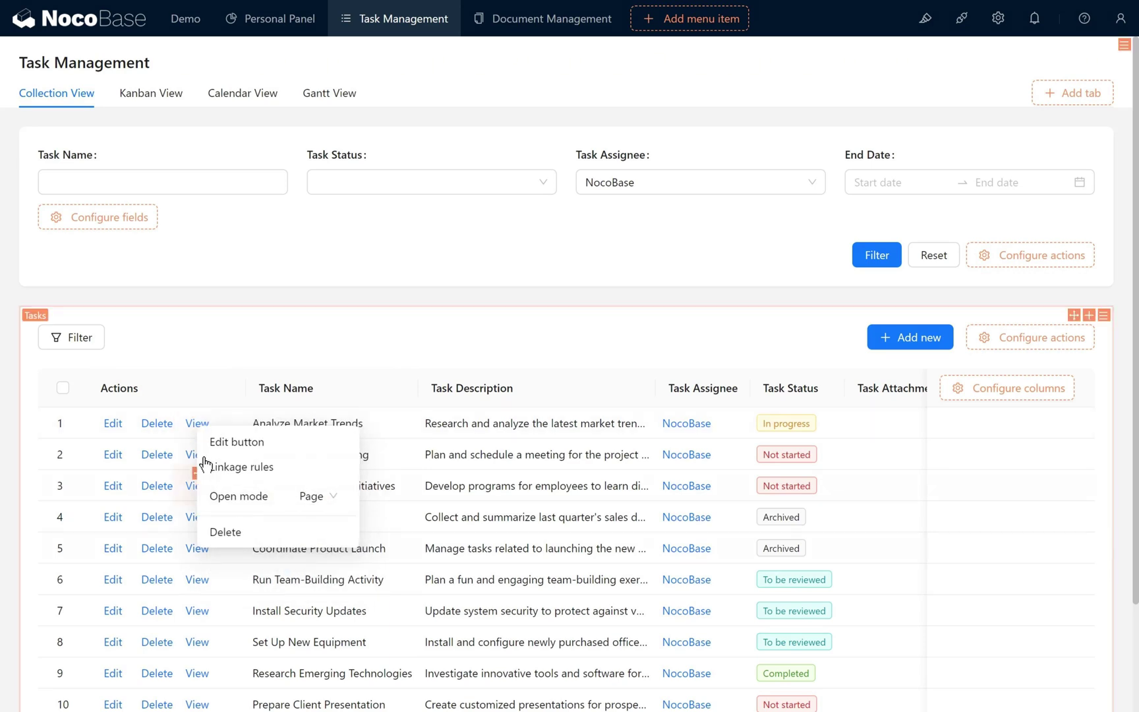
# Step: On Analyze Market Trends' page, add a 'SubTask' tab placed before Details
pyautogui.click(195, 426)
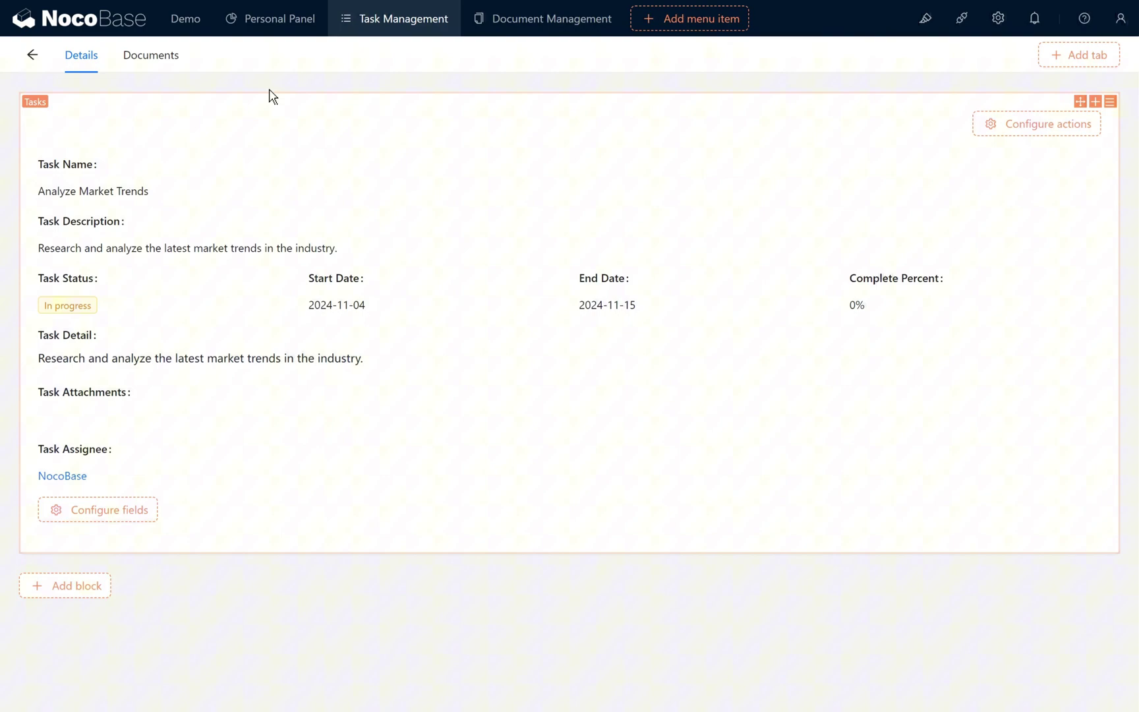
pyautogui.click(1072, 59)
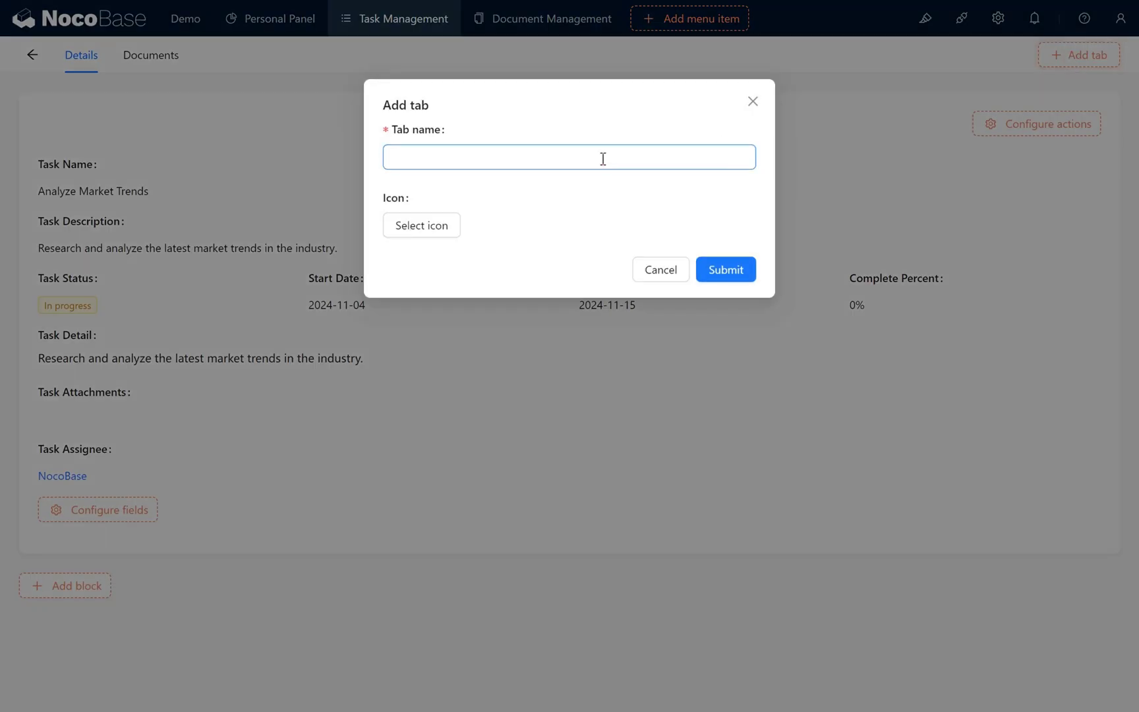
pyautogui.write('SubTask')
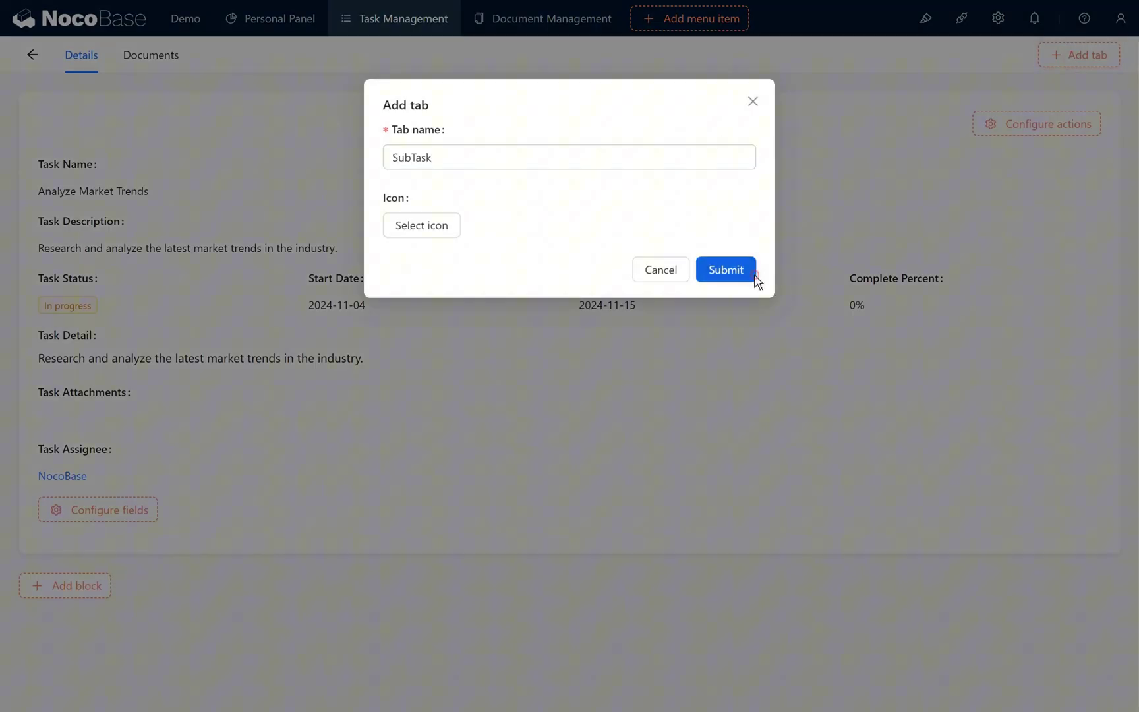
pyautogui.click(752, 277)
pyautogui.moveTo(222, 55); pyautogui.dragTo(69, 55)
pyautogui.click(96, 68)
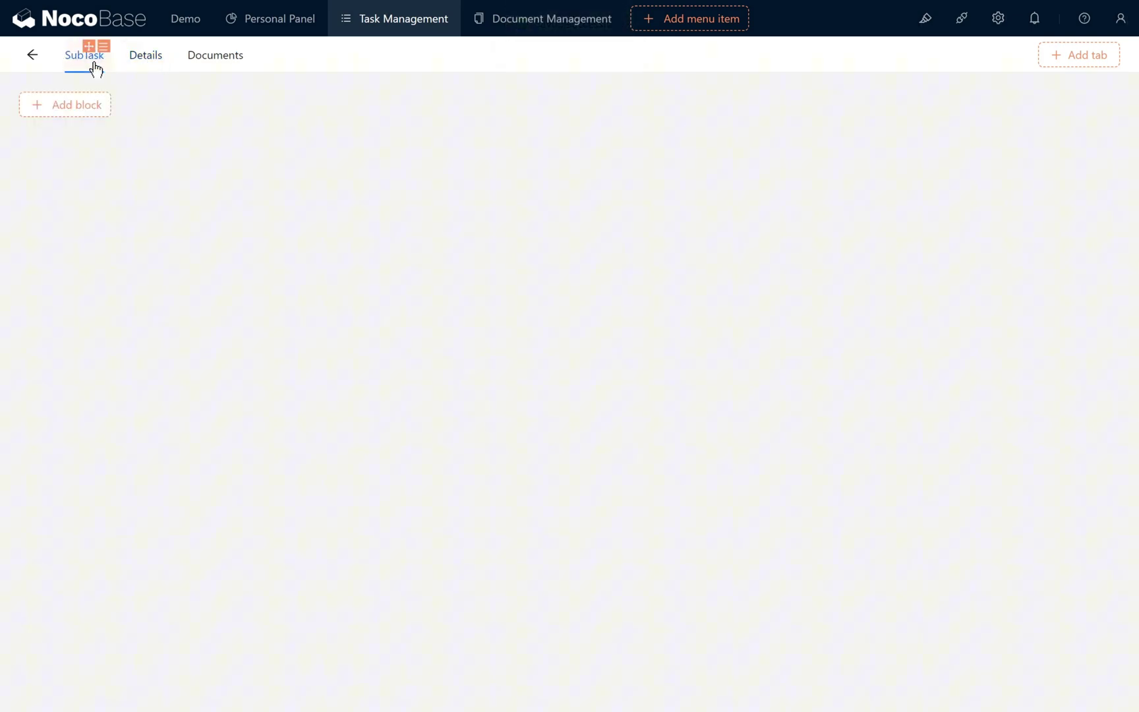
# Step: Add a table block of the task's associated Sub Tasks to the SubTask tab
pyautogui.click(86, 108)
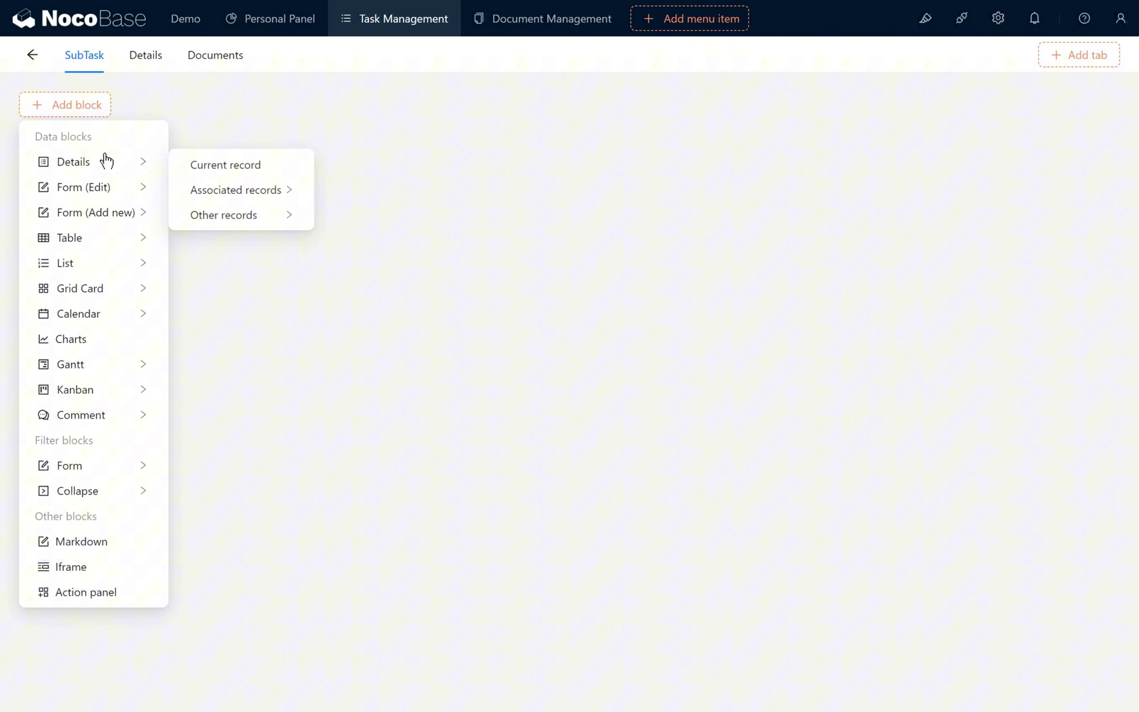
pyautogui.moveTo(104, 243)
pyautogui.moveTo(234, 245)
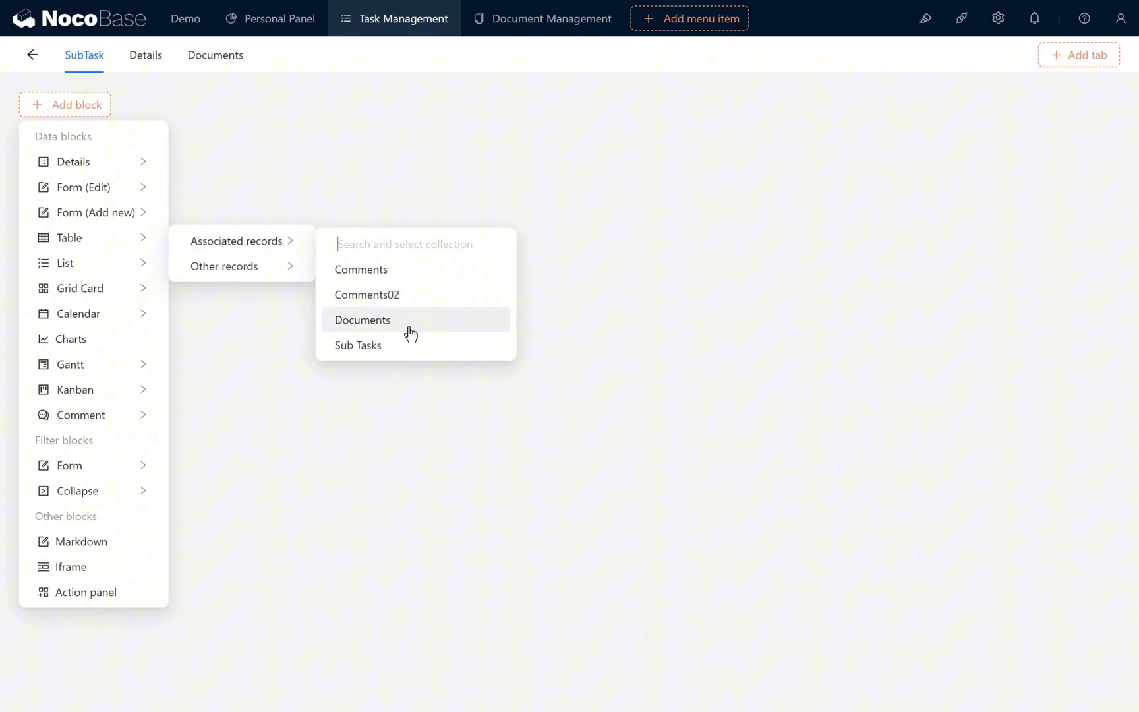
pyautogui.click(389, 350)
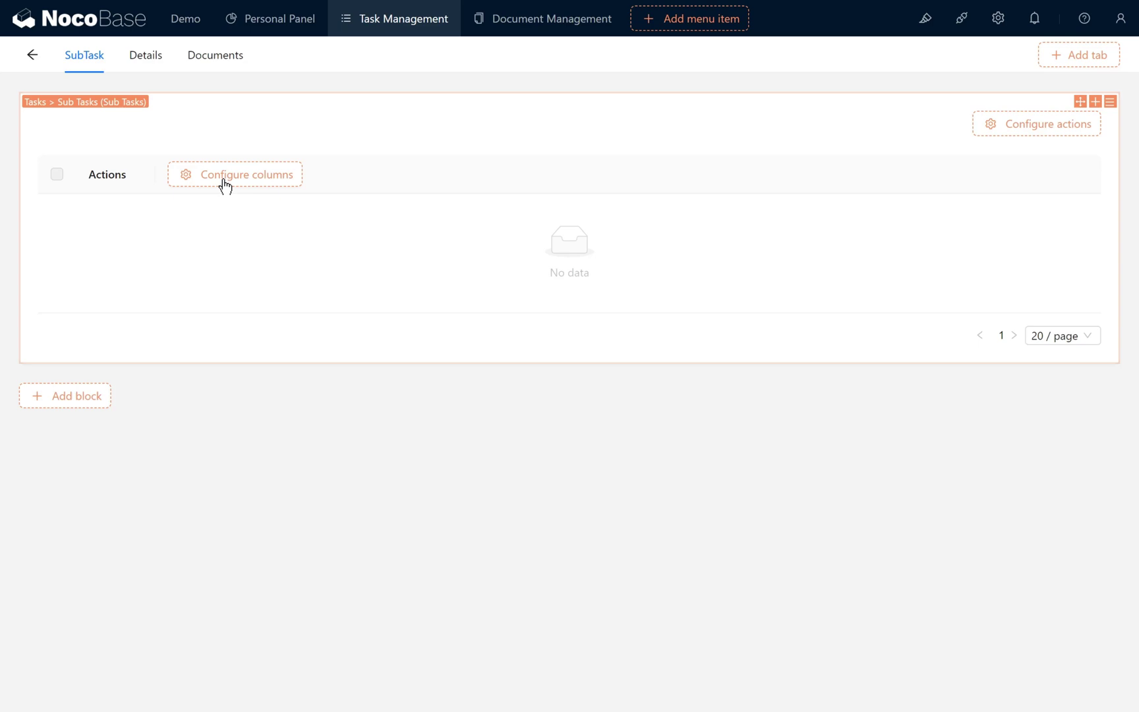
# Step: Show Task Name, Task Status, Assignee and Complete Percent columns in the Sub Tasks table
pyautogui.moveTo(224, 179)
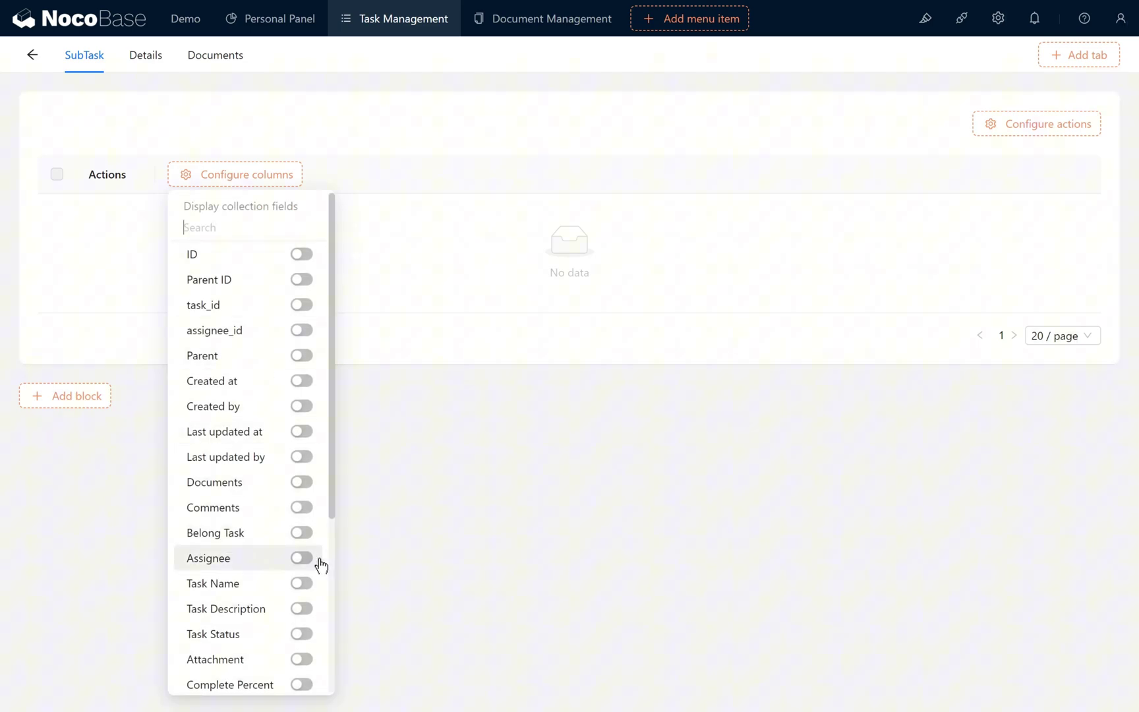
pyautogui.click(302, 584)
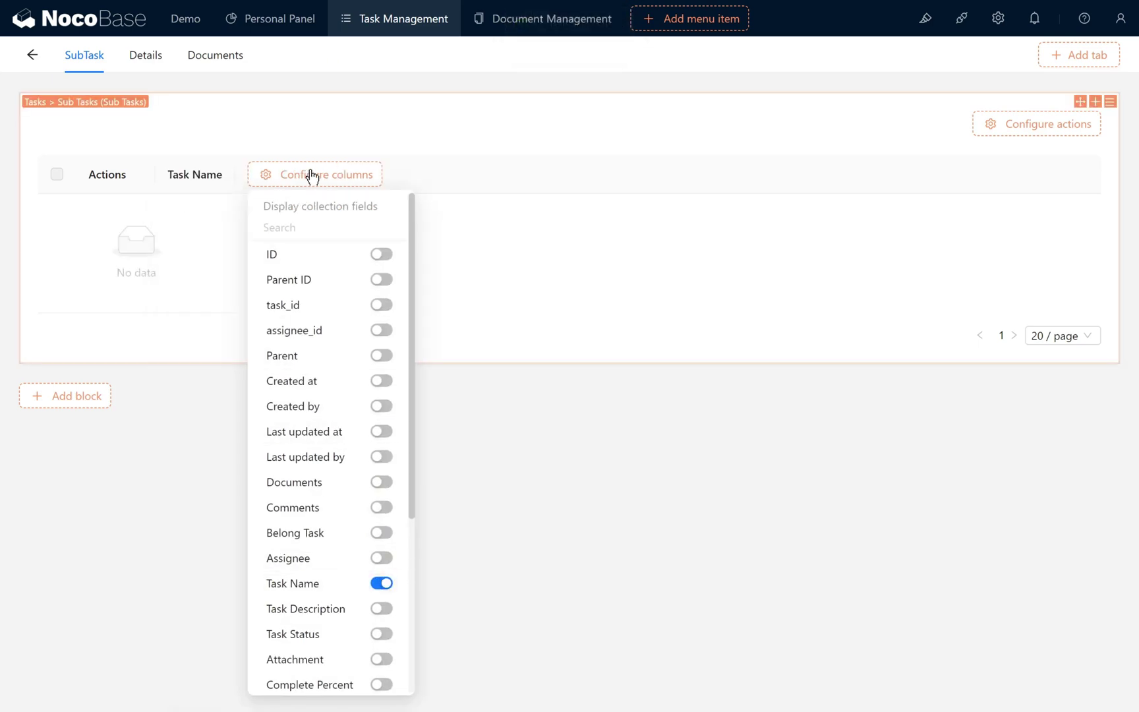
pyautogui.click(381, 634)
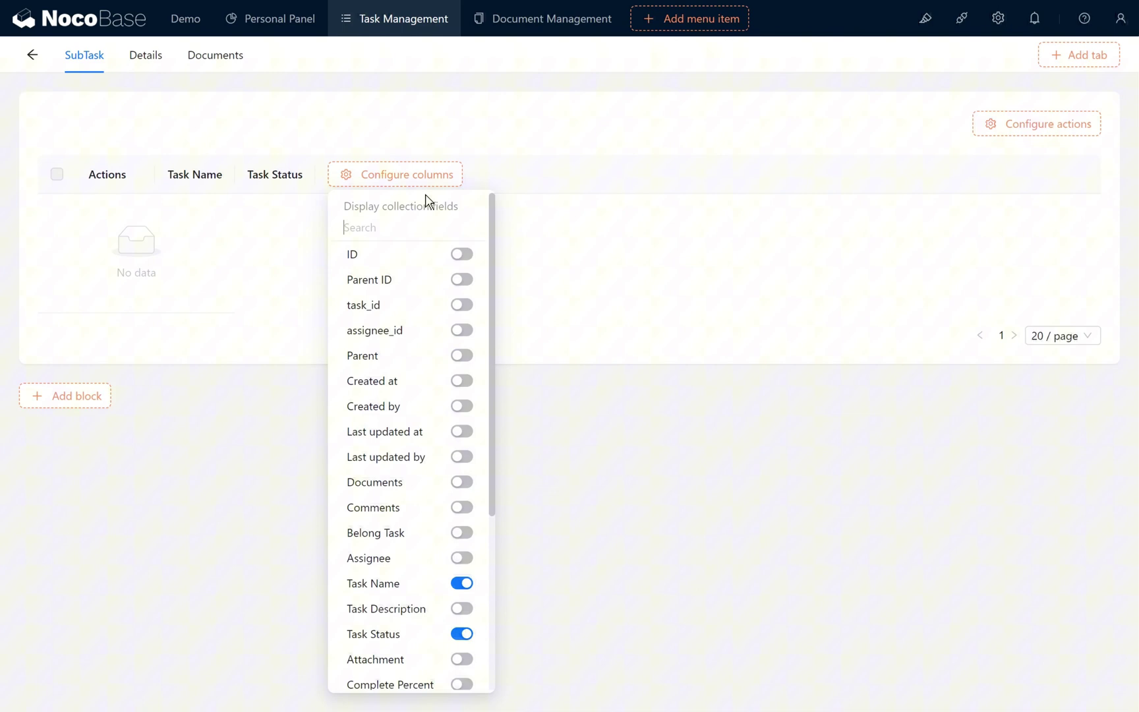
pyautogui.scroll(-3, 435, 623)
pyautogui.scroll(3, 428, 580)
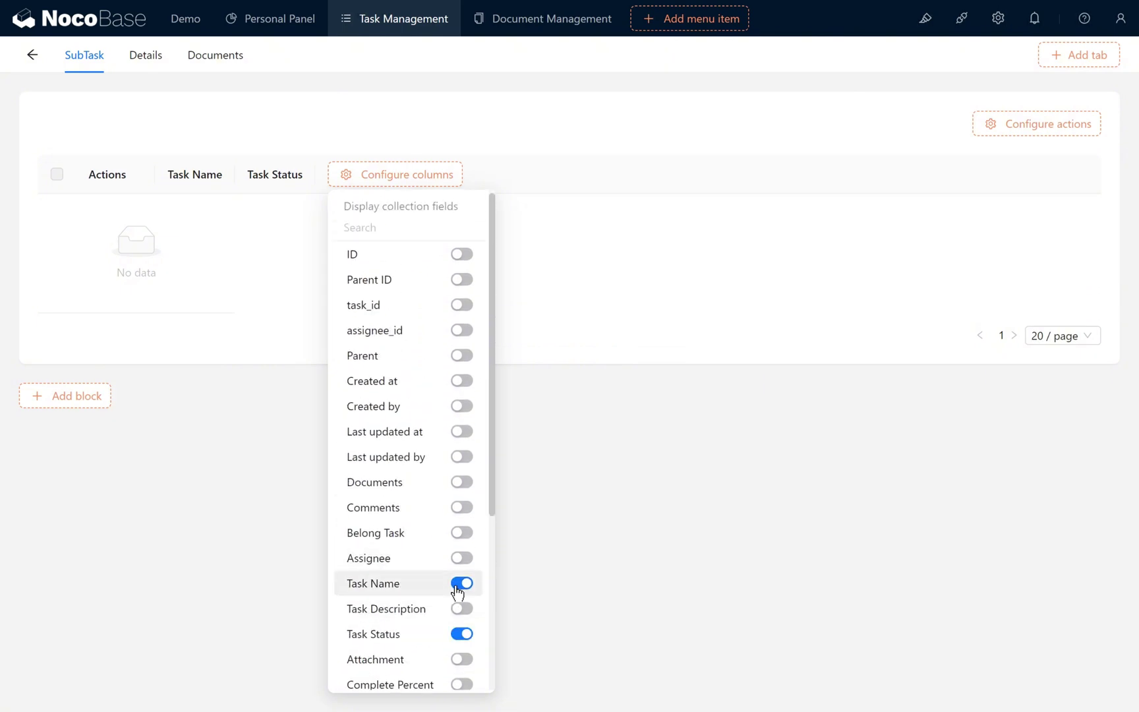
pyautogui.click(461, 557)
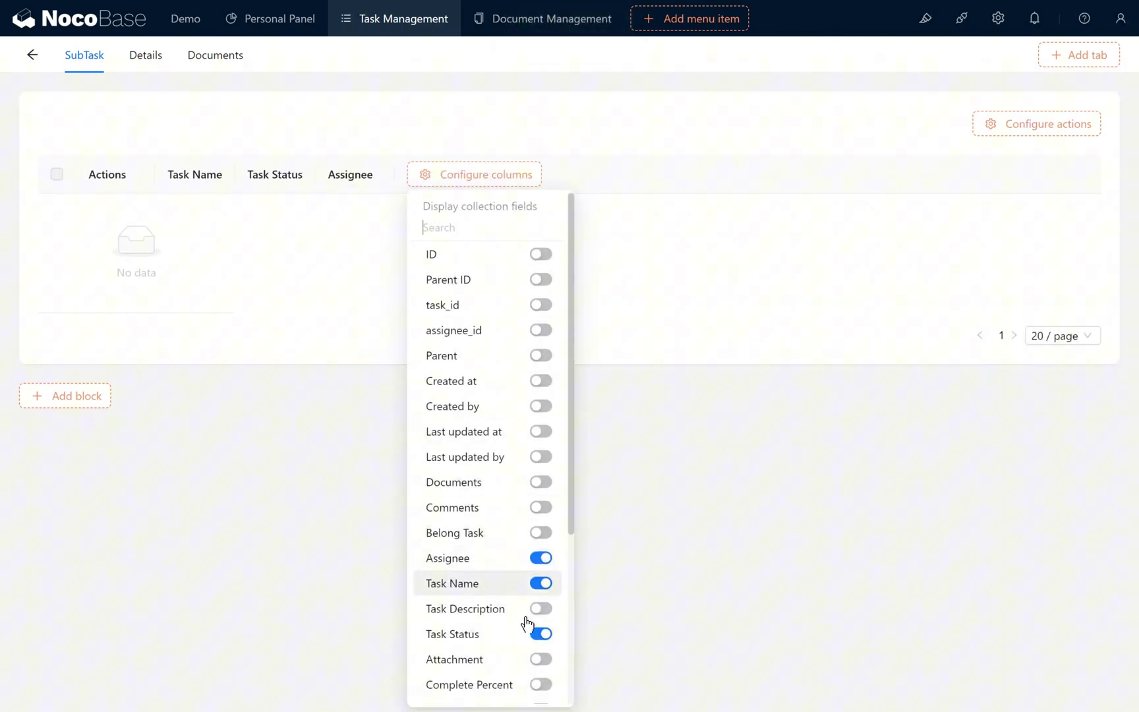
pyautogui.click(542, 684)
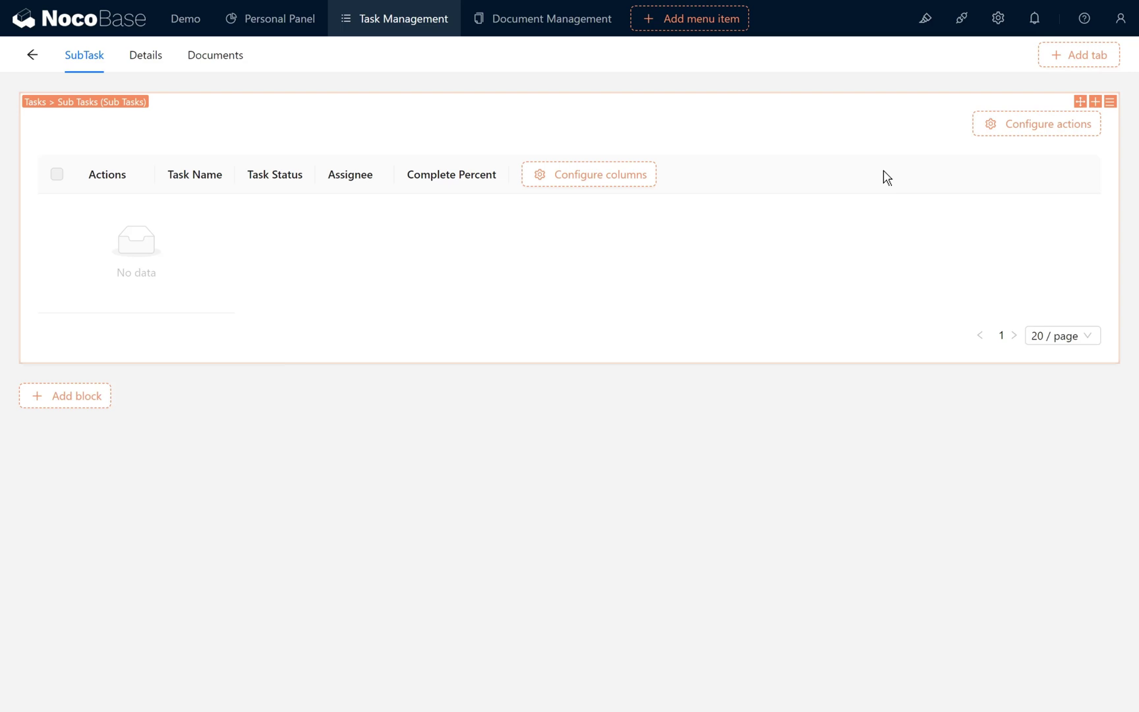
# Step: Add Filter, Add new, Refresh and Delete actions to the sub-task table
pyautogui.moveTo(1019, 128)
pyautogui.click(1053, 156)
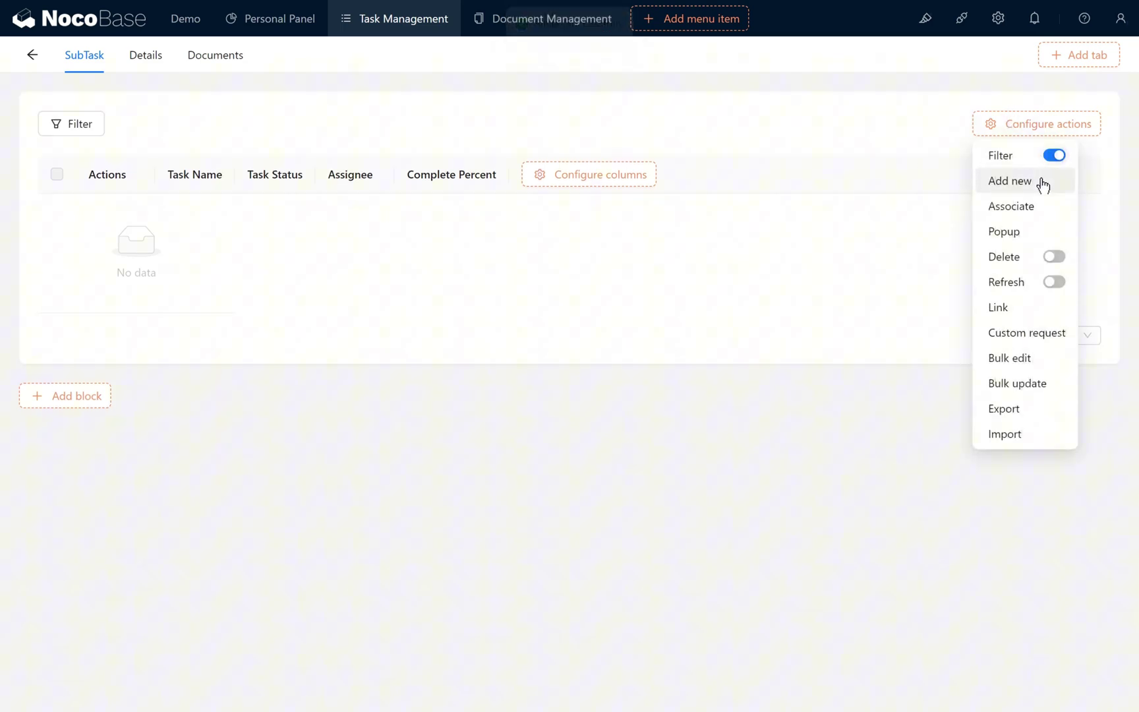
pyautogui.click(1040, 182)
pyautogui.moveTo(1053, 128)
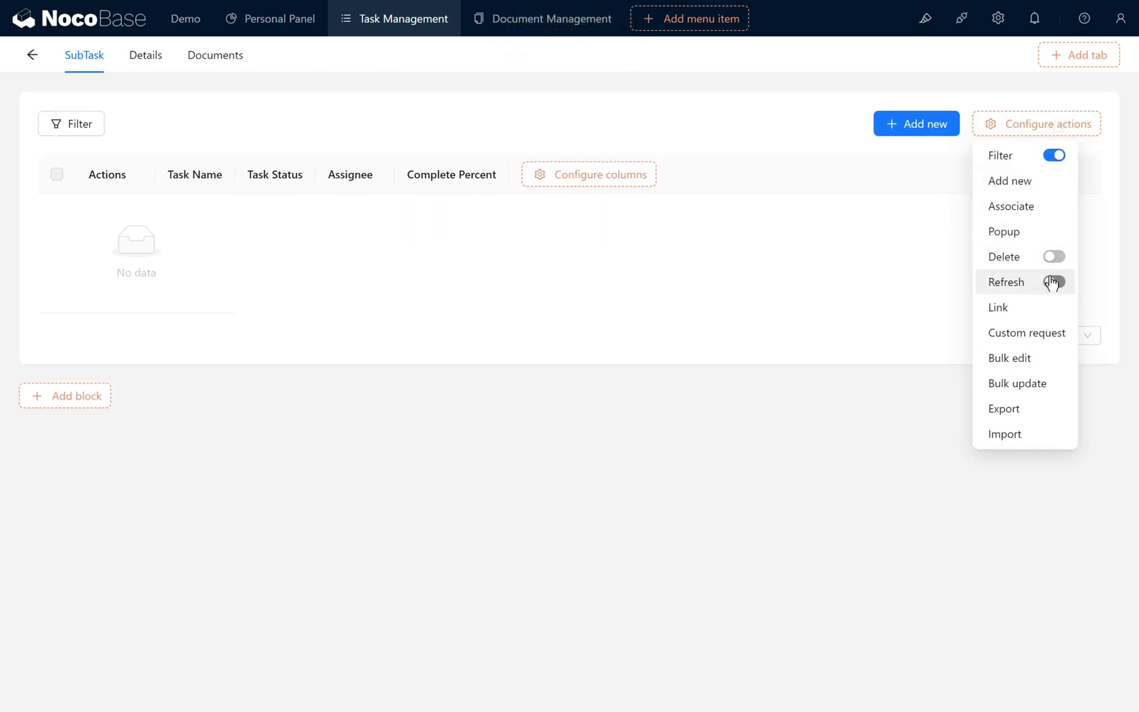
pyautogui.click(1054, 282)
pyautogui.click(1054, 256)
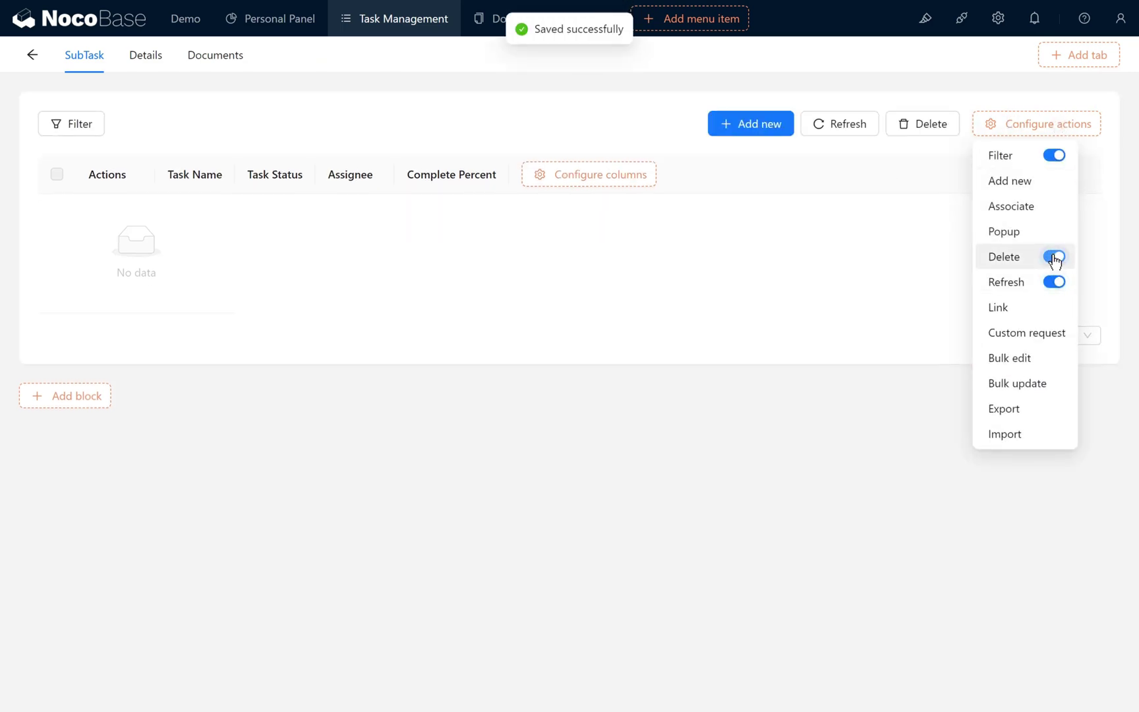
# Step: Enable Tree table with Expand All and add an expand/collapse-all action
pyautogui.moveTo(1110, 104)
pyautogui.click(1092, 177)
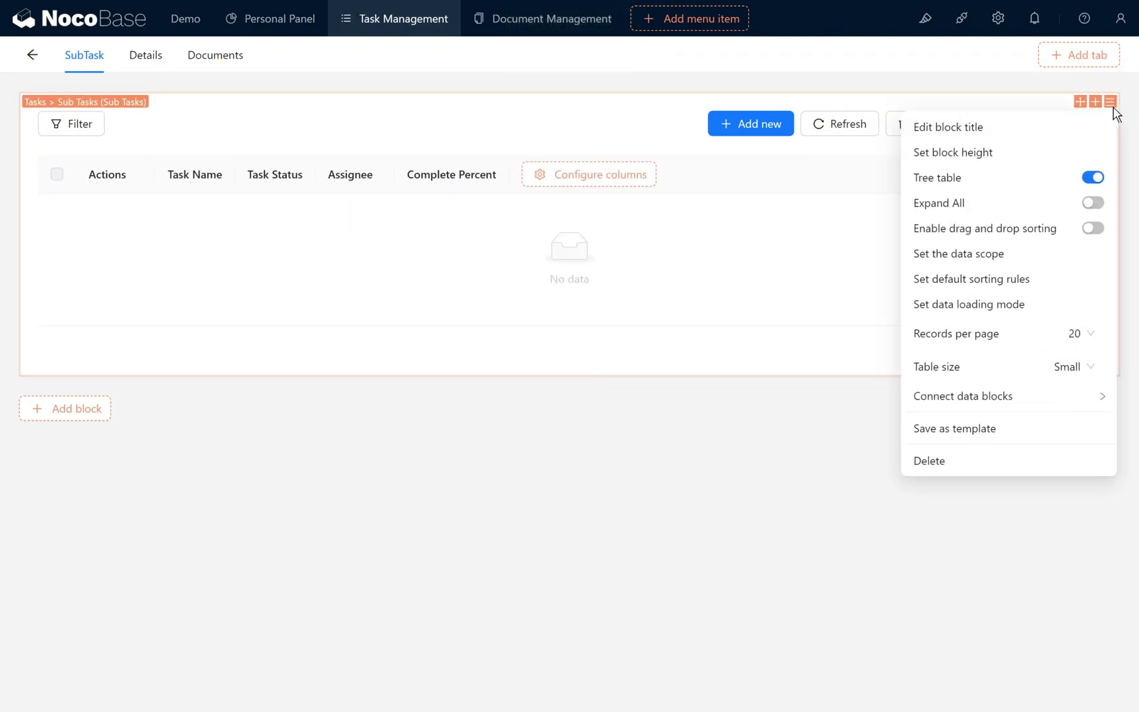
pyautogui.click(1093, 204)
pyautogui.moveTo(1013, 122)
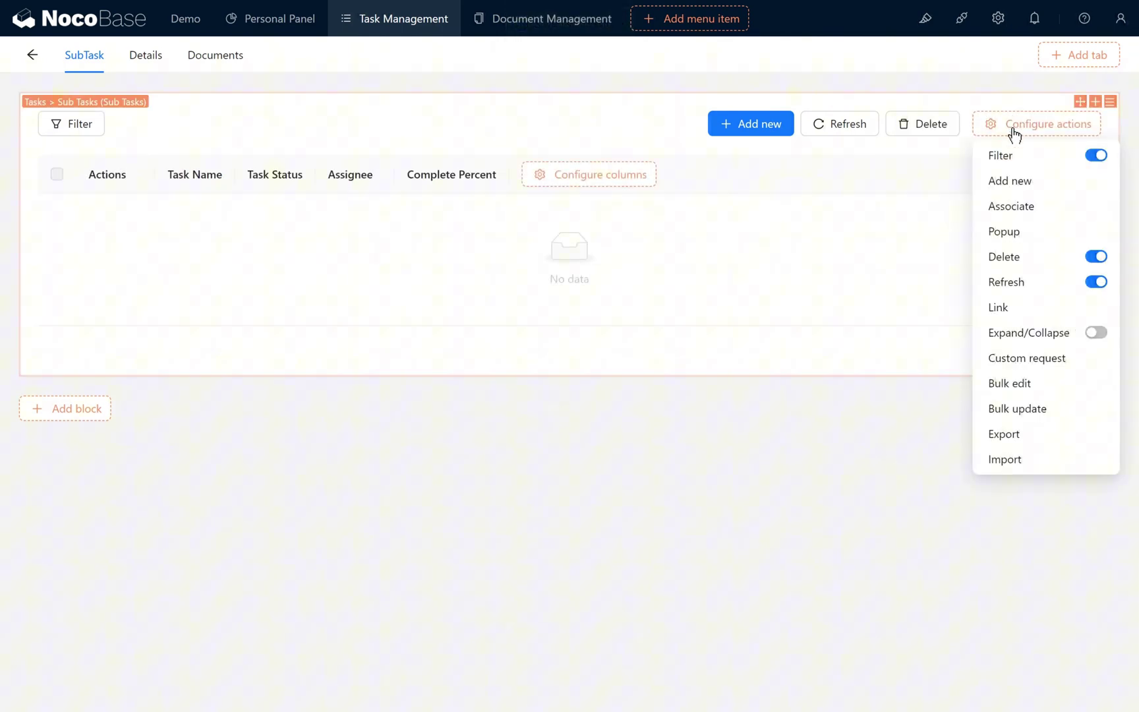
pyautogui.click(1096, 333)
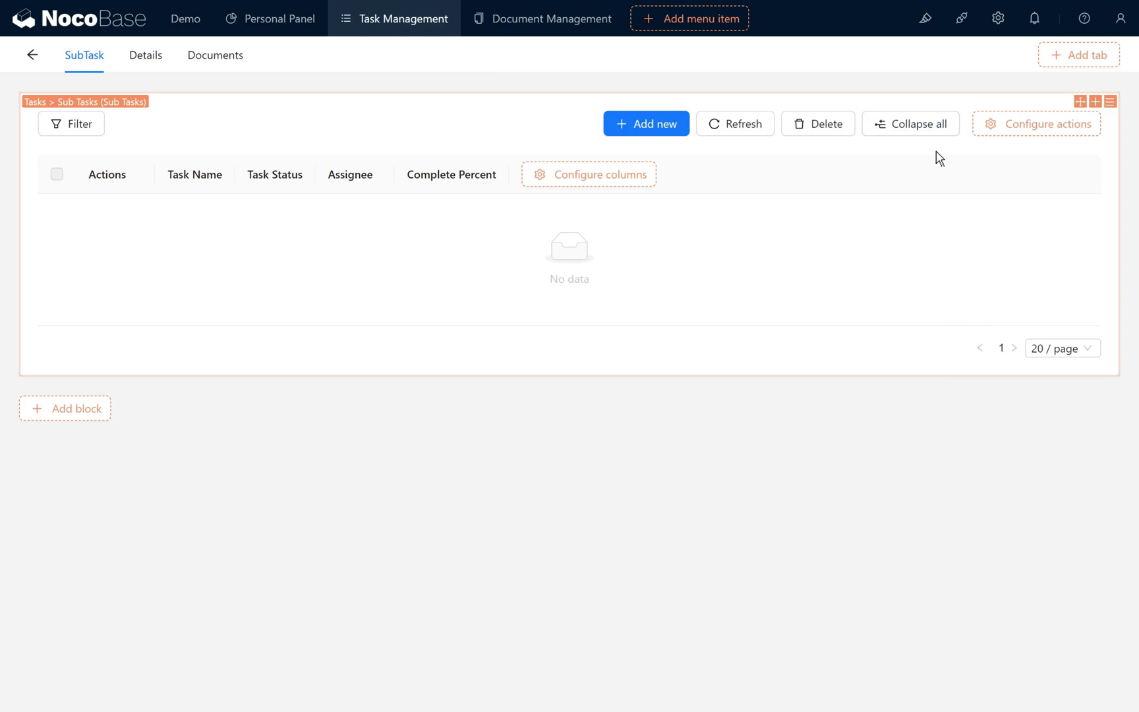
# Step: Open the new sub-task form, check the Assignee options, then close the form
pyautogui.click(646, 123)
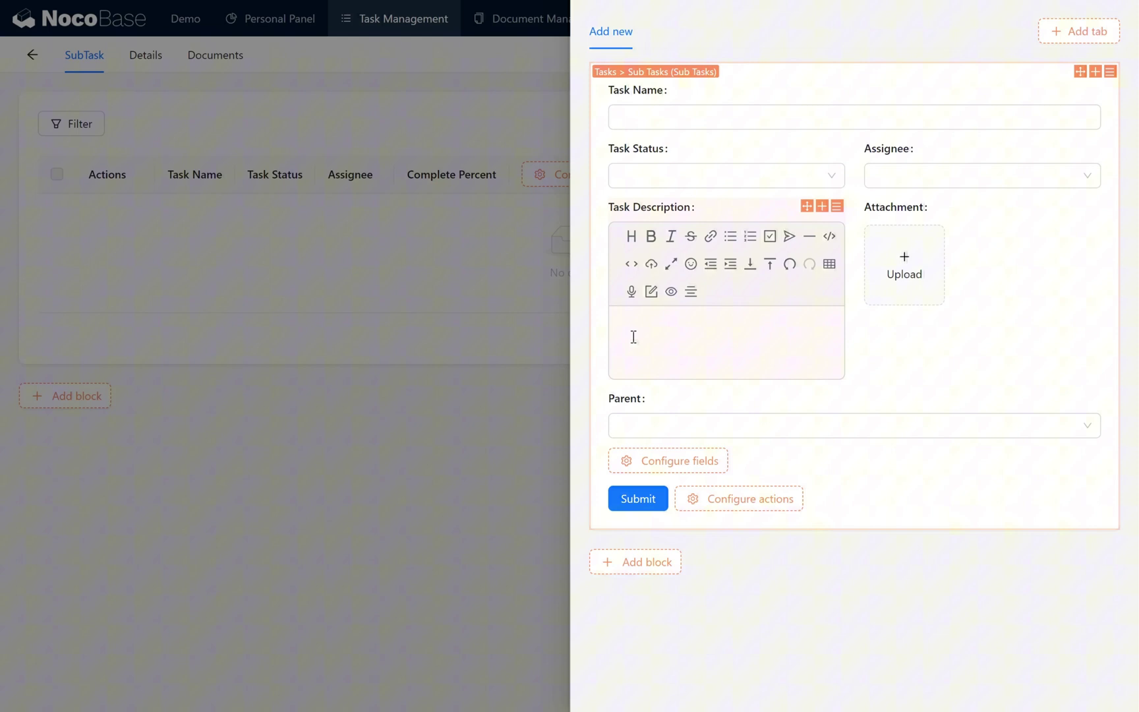
pyautogui.click(1002, 177)
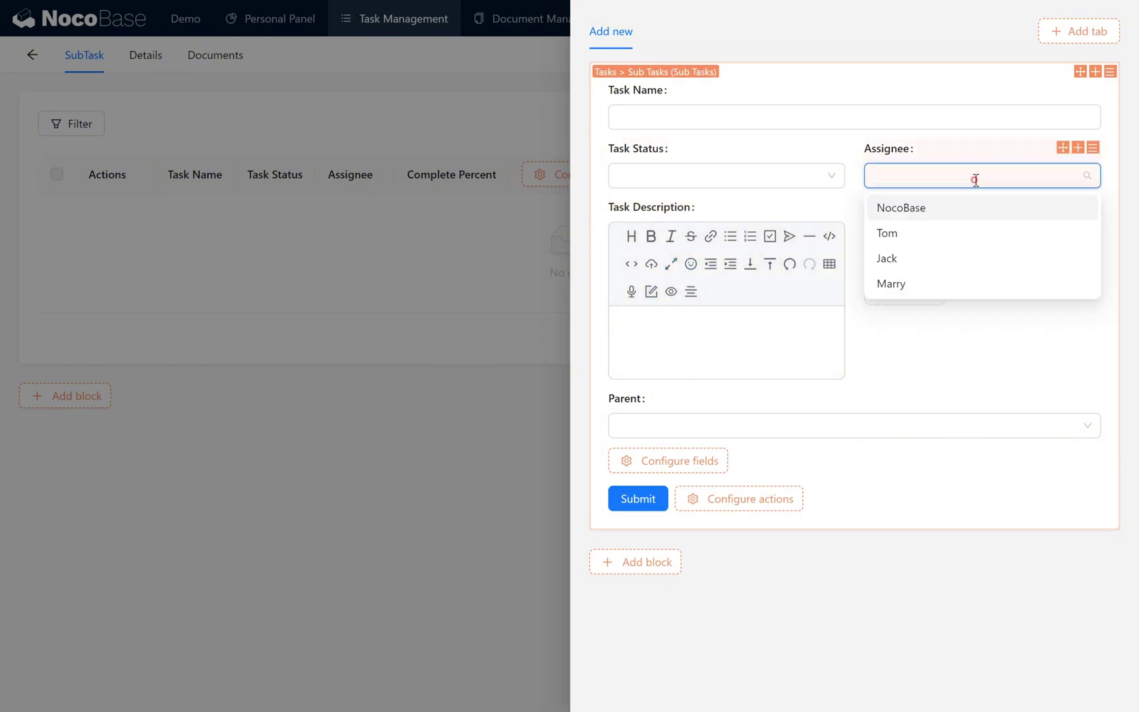
pyautogui.click(796, 585)
pyautogui.click(402, 267)
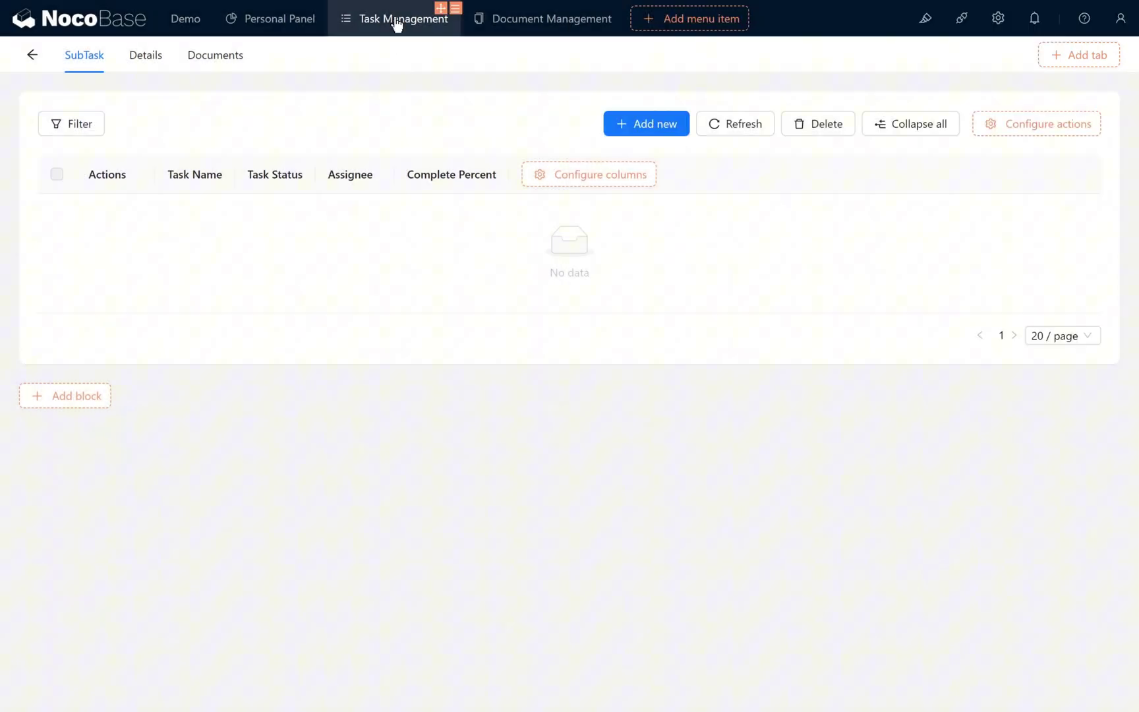
# Step: Open the row 7 task's SubTask tab listing System Management Design and Part 1
pyautogui.click(396, 25)
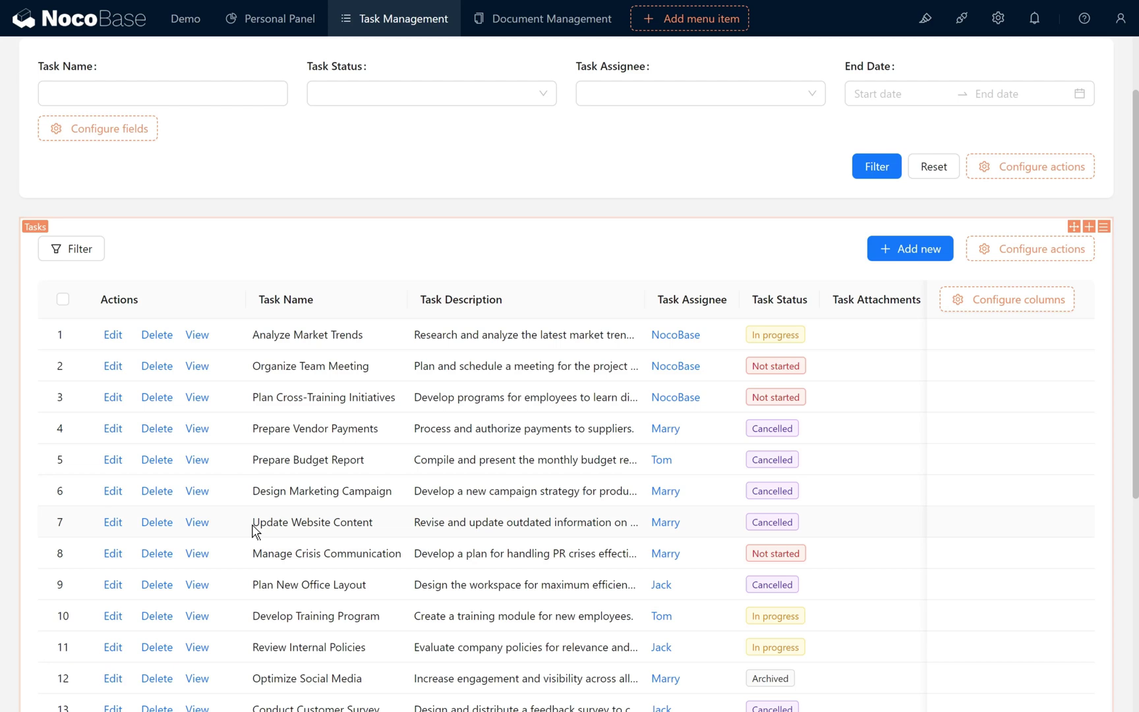
pyautogui.click(203, 525)
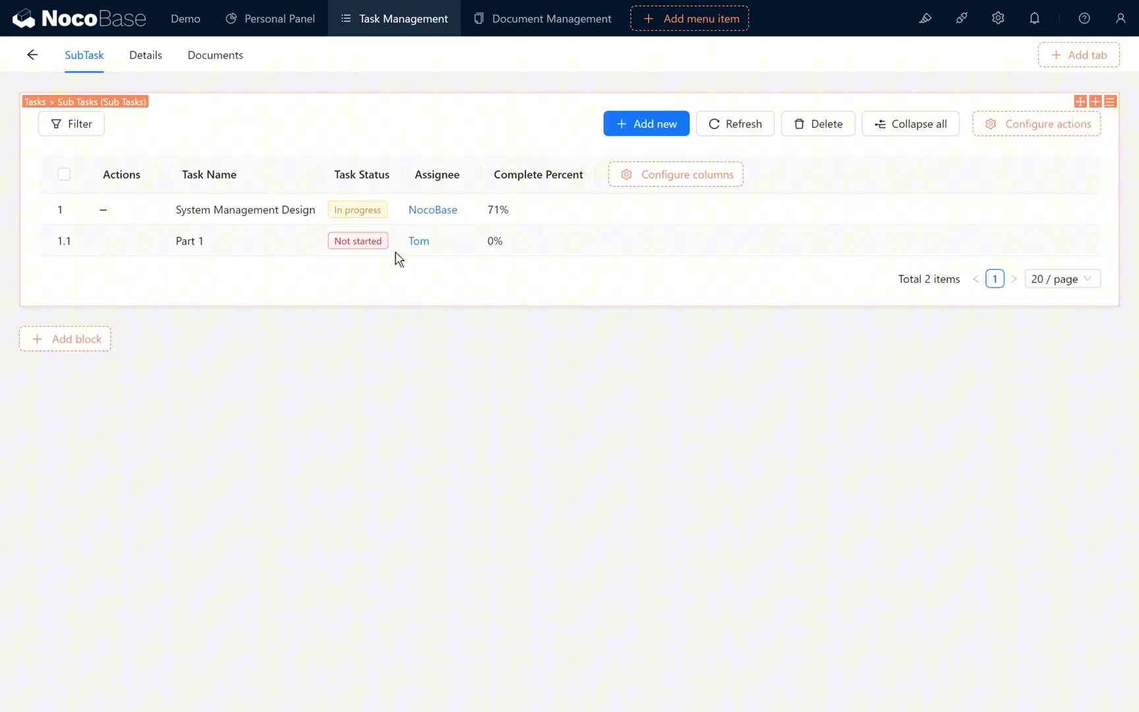
pyautogui.moveTo(165, 216); pyautogui.dragTo(318, 211)
pyautogui.click(236, 237)
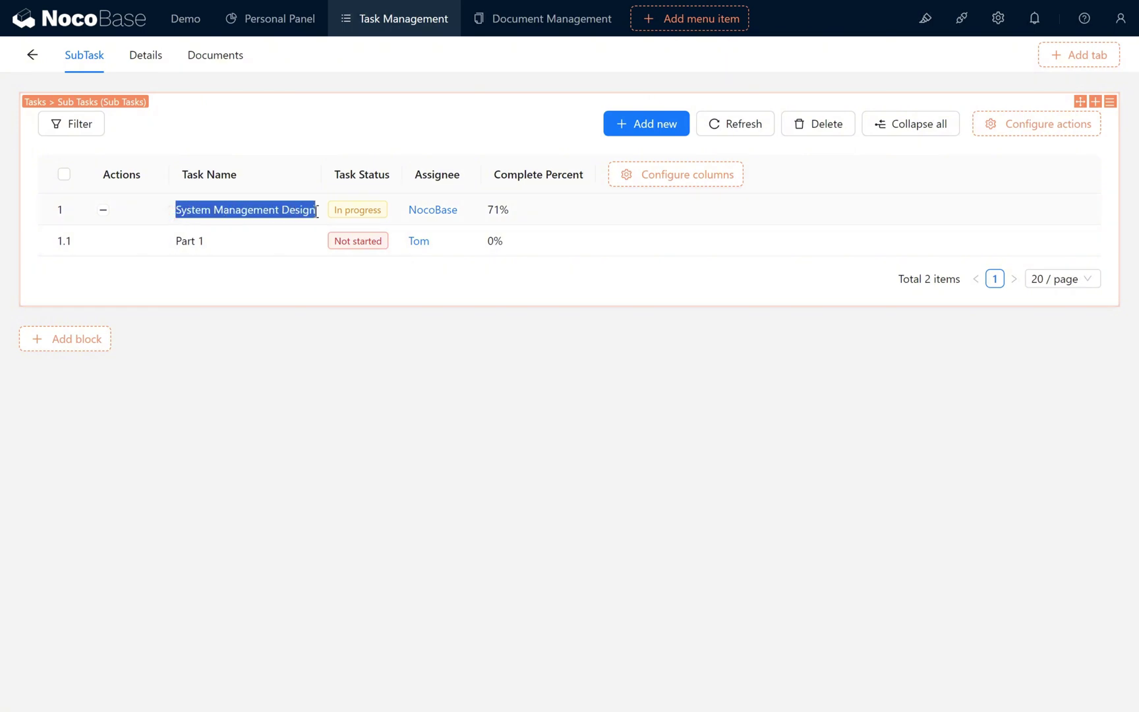
pyautogui.click(314, 288)
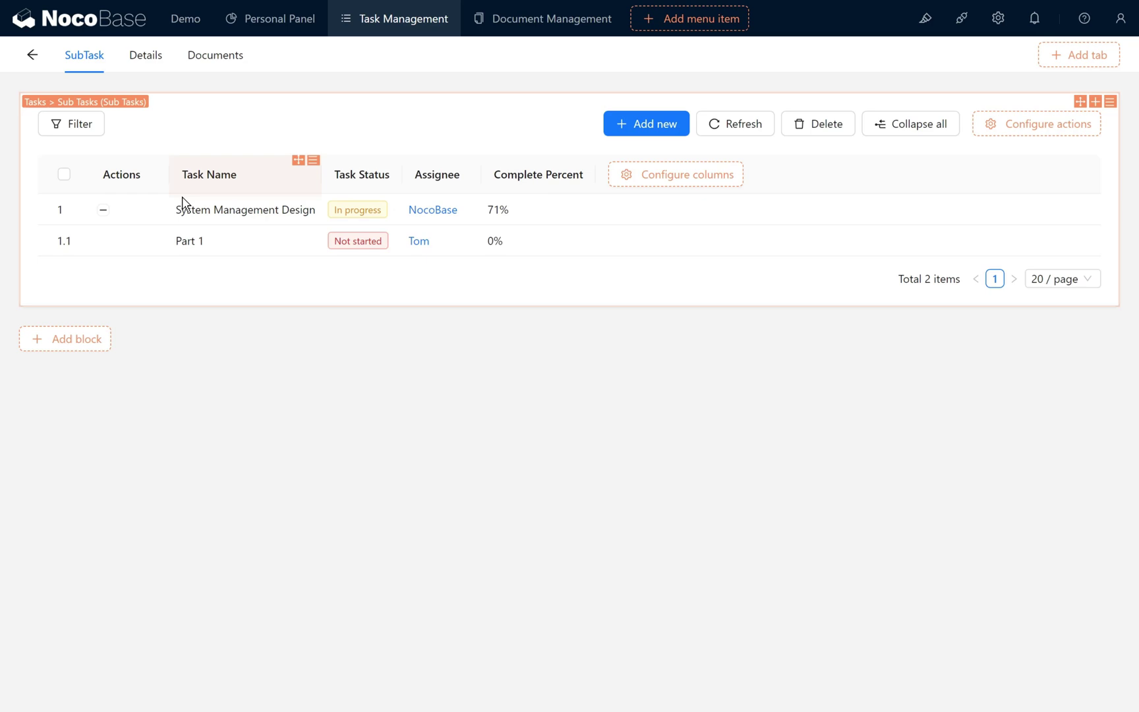
# Step: Move Actions after Task Name, add Edit and Add child row actions, then reload task 7
pyautogui.moveTo(130, 157); pyautogui.dragTo(295, 181)
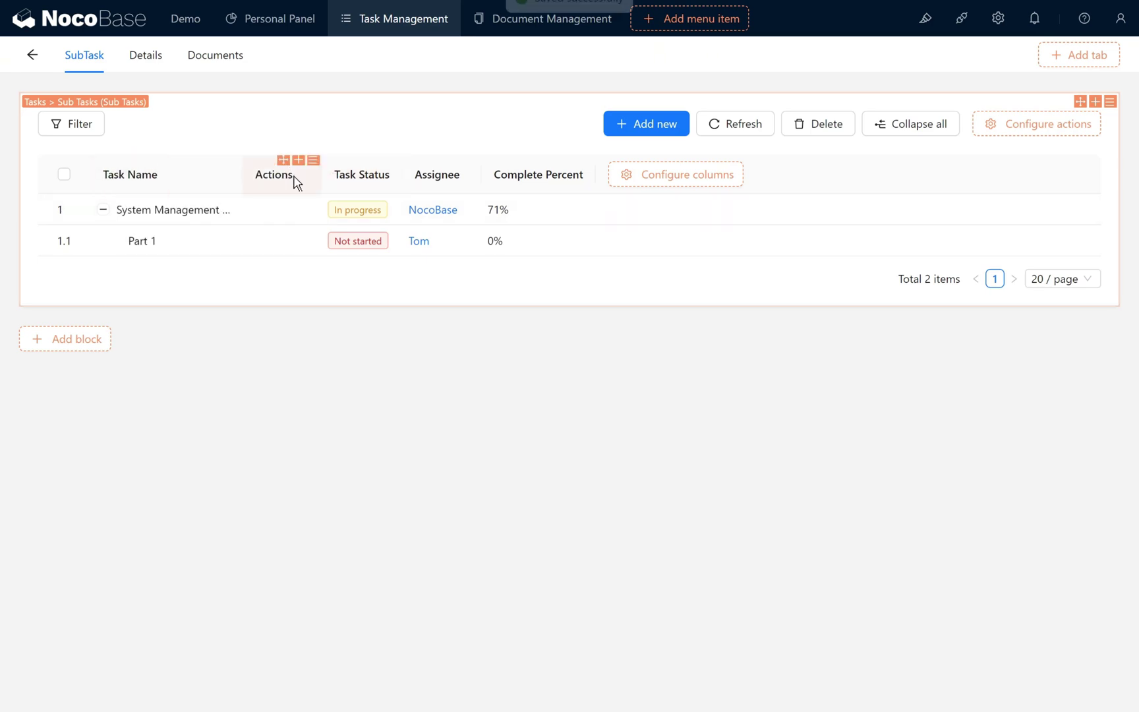
pyautogui.moveTo(297, 182)
pyautogui.click(314, 208)
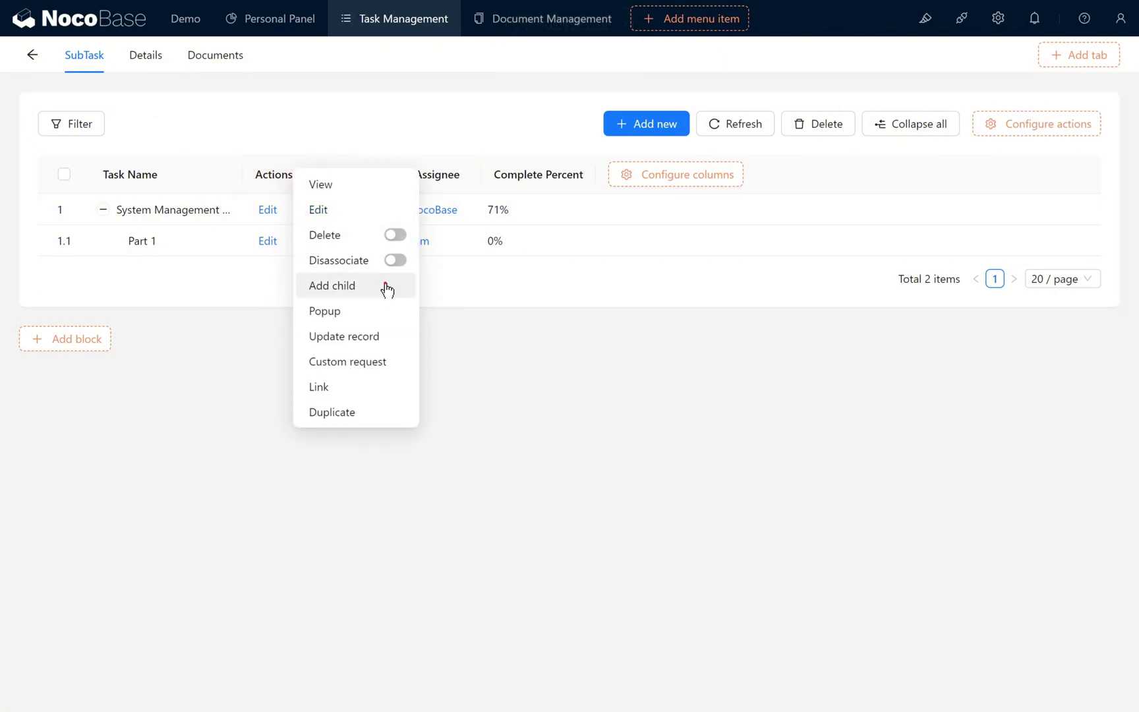
pyautogui.click(386, 285)
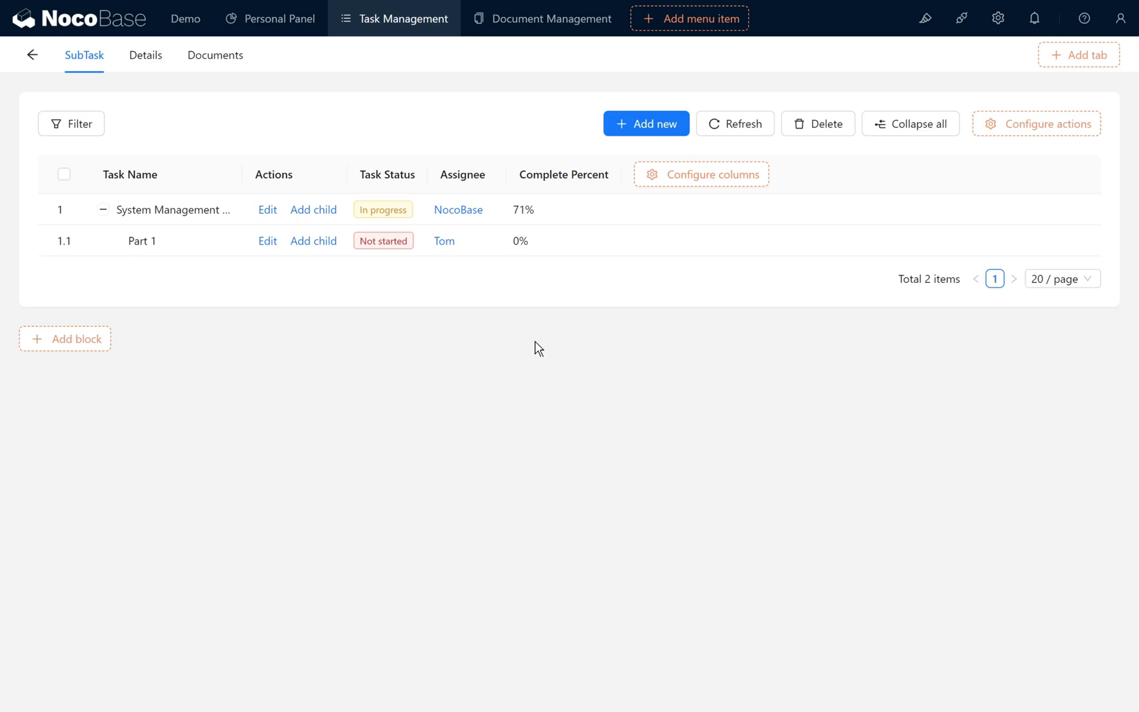
pyautogui.click(377, 28)
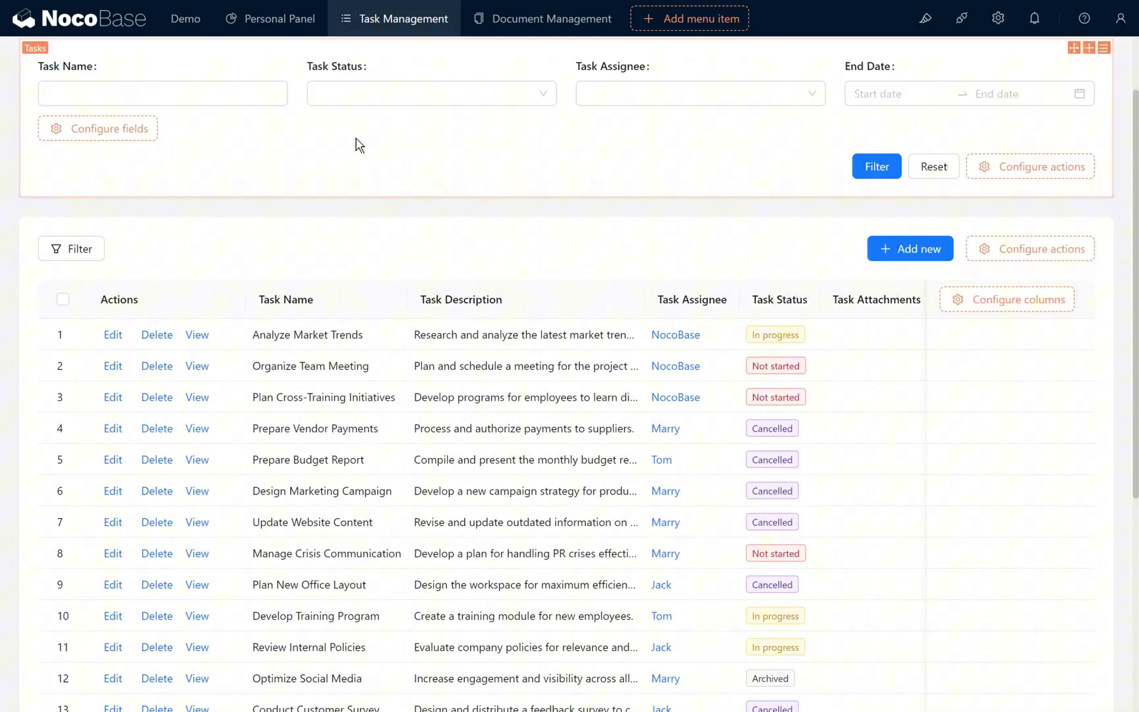
pyautogui.click(197, 522)
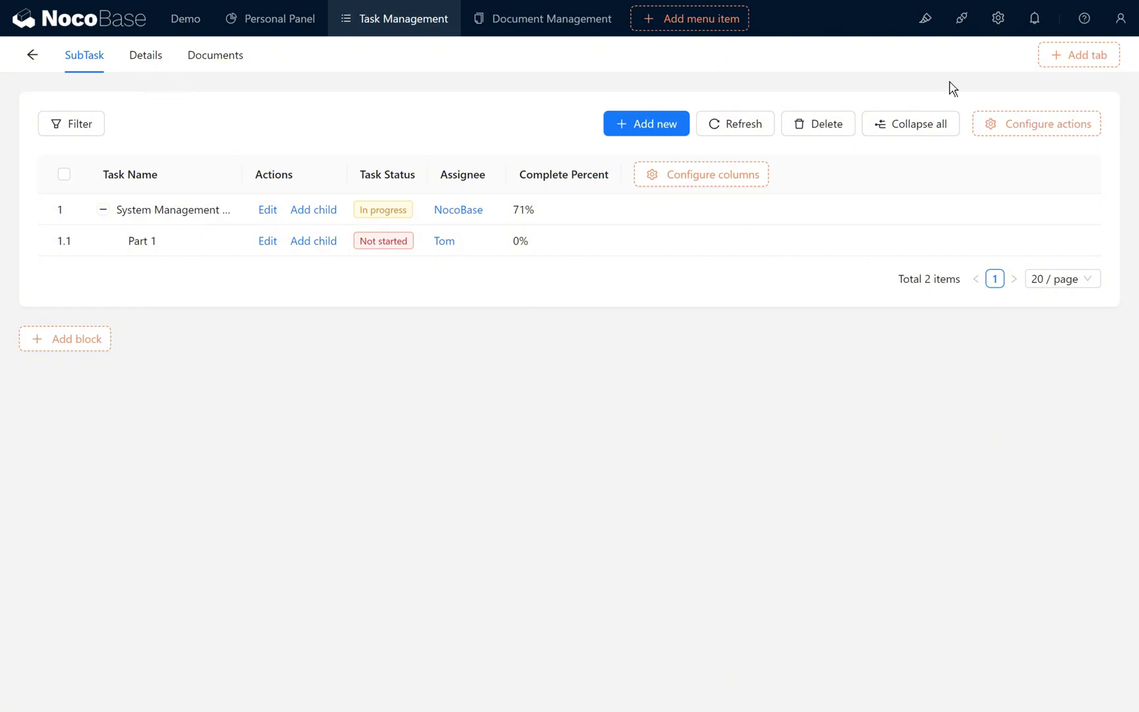
# Step: Leave UI editing and open the Sub Tasks field list in the Main data source
pyautogui.click(925, 29)
pyautogui.moveTo(994, 21)
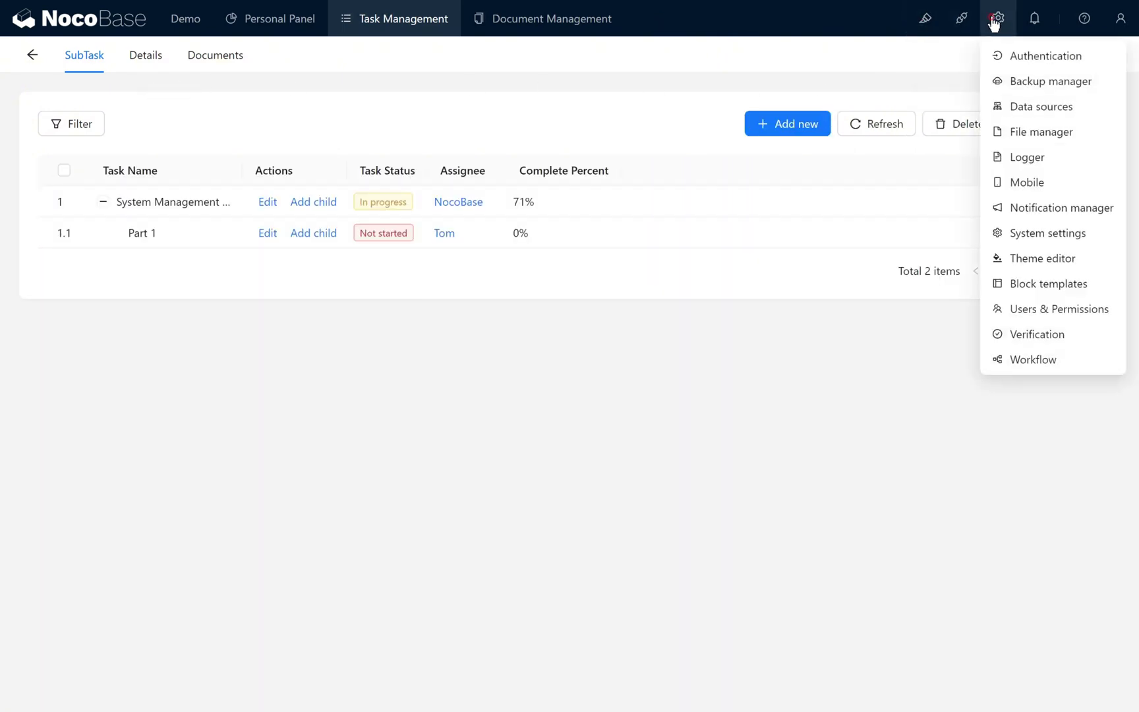
pyautogui.click(1032, 104)
pyautogui.click(1020, 231)
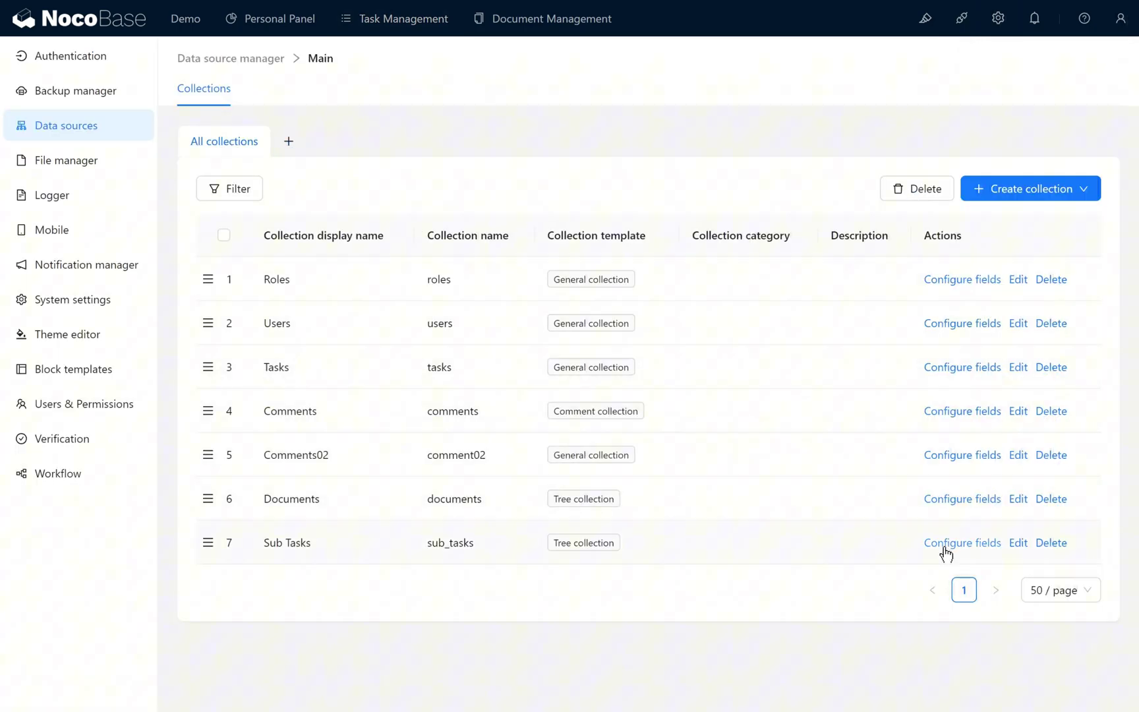
pyautogui.click(946, 544)
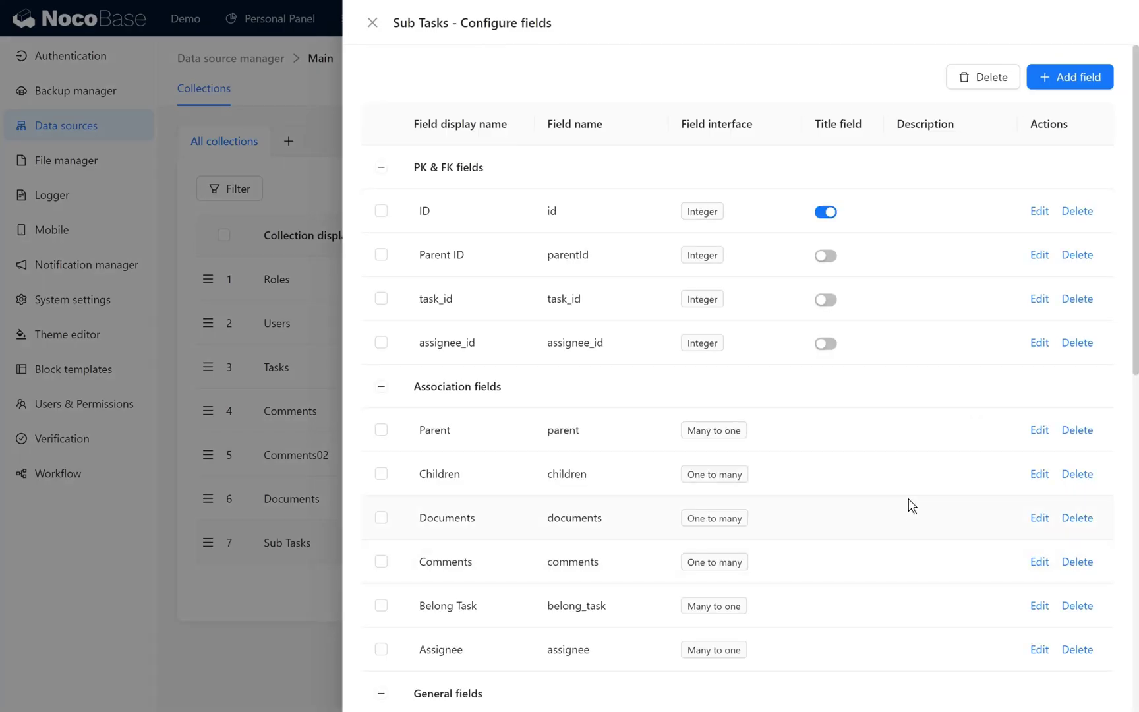
# Step: Review the Estimate Hours, Remain Hours, Start Date and End Date fields, then close the list
pyautogui.scroll(-8, 909, 501)
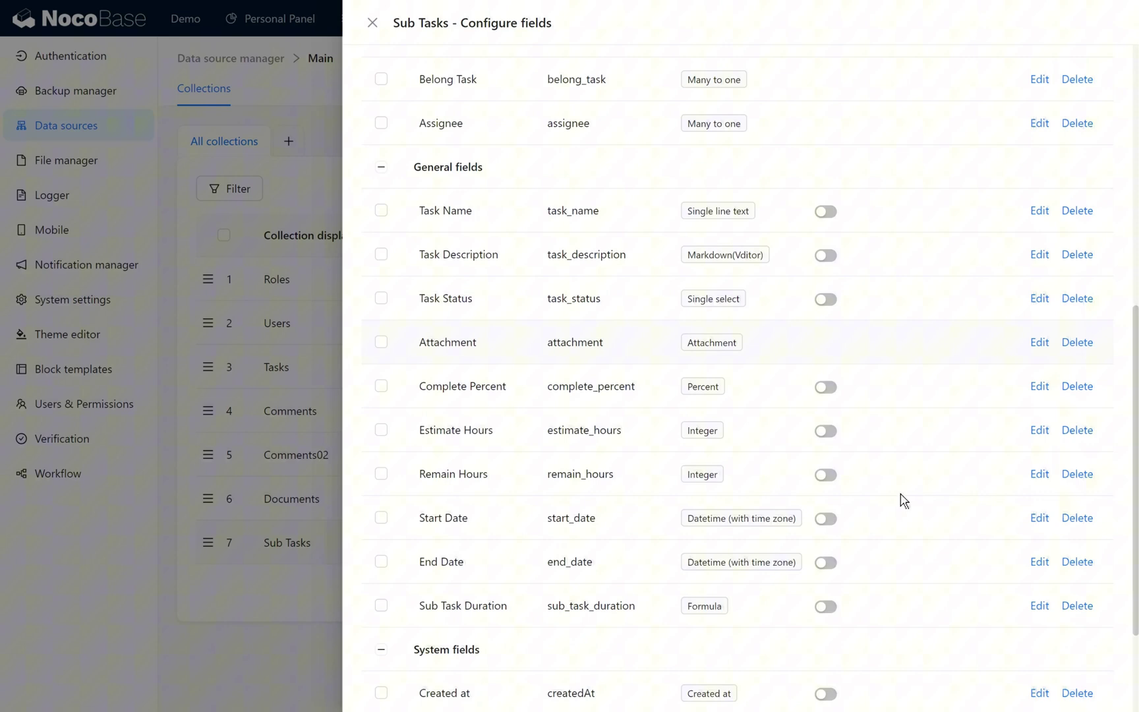
pyautogui.moveTo(413, 402); pyautogui.dragTo(503, 404)
pyautogui.moveTo(403, 448); pyautogui.dragTo(509, 455)
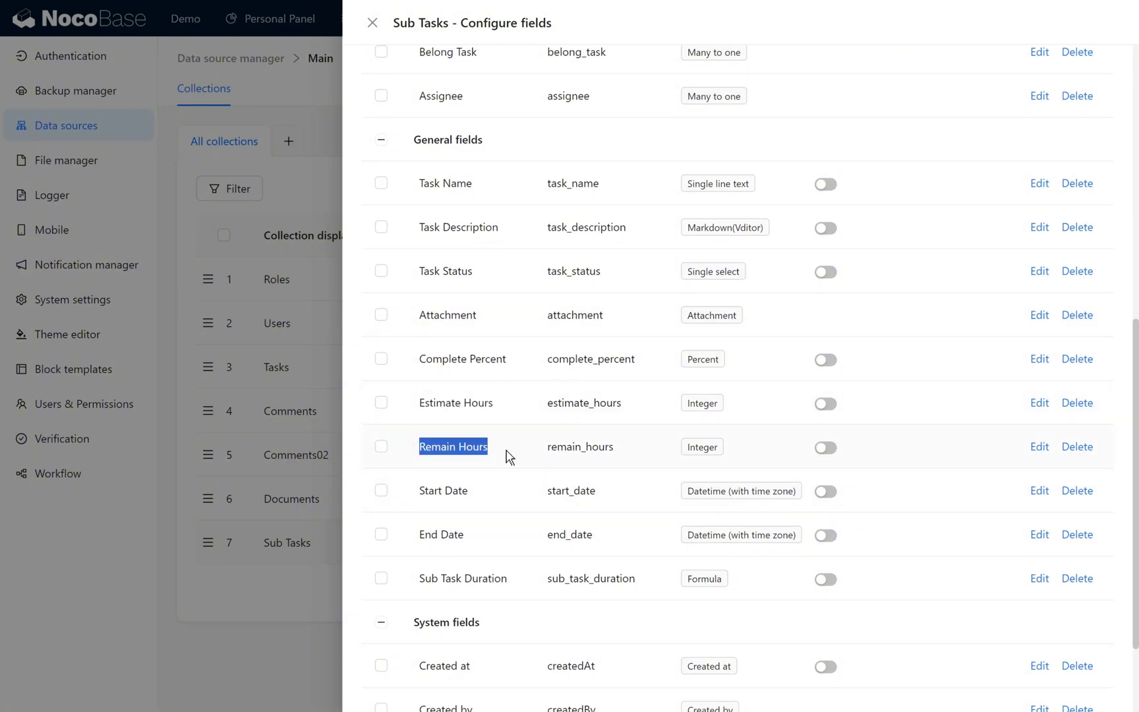
pyautogui.click(413, 500)
pyautogui.moveTo(413, 500); pyautogui.dragTo(490, 501)
pyautogui.moveTo(419, 534); pyautogui.dragTo(494, 540)
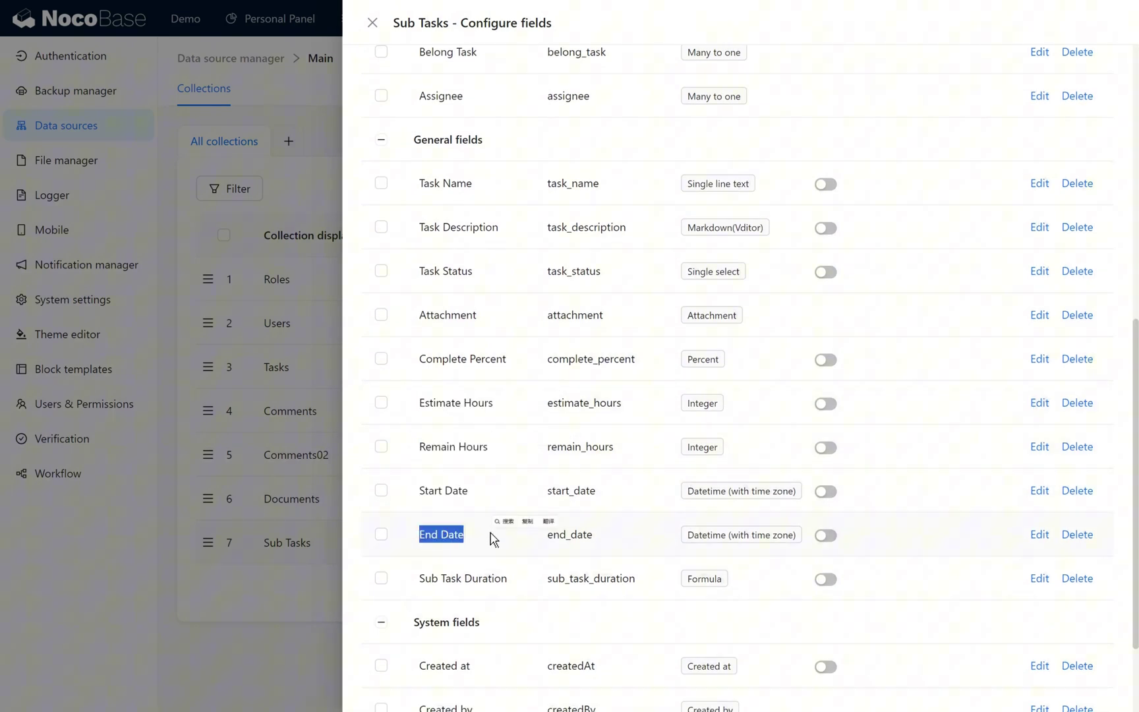
pyautogui.click(320, 496)
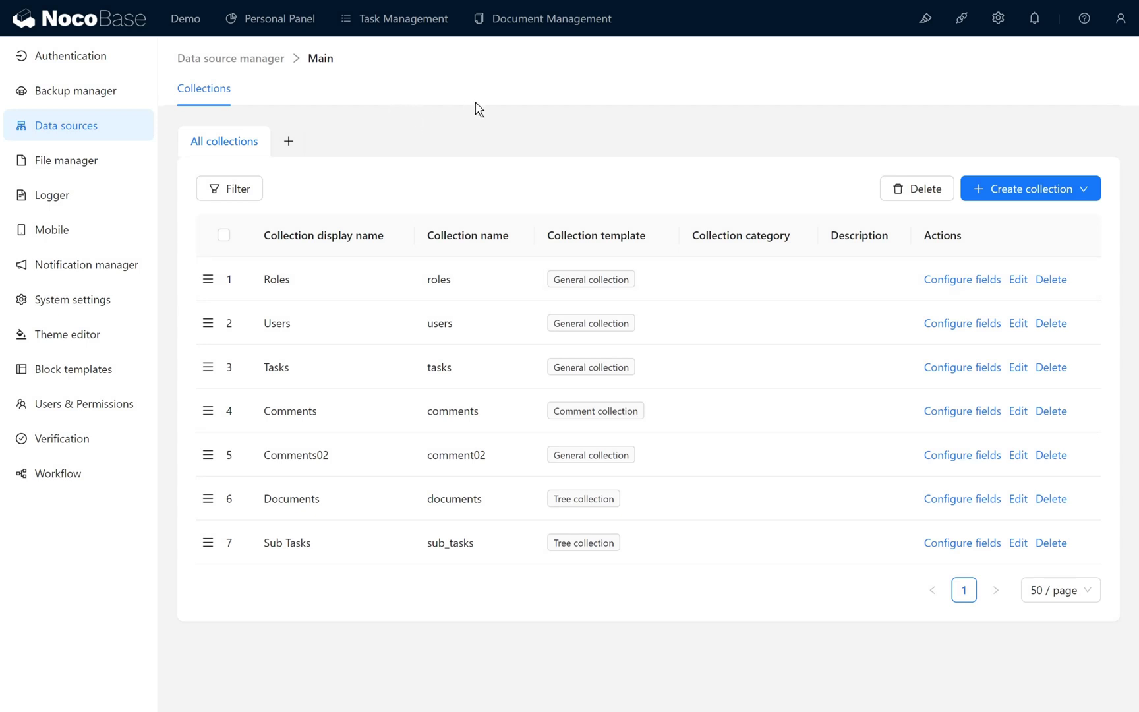
# Step: Reopen the Sub Tasks field list and locate the Sub Task Duration formula field
pyautogui.click(994, 545)
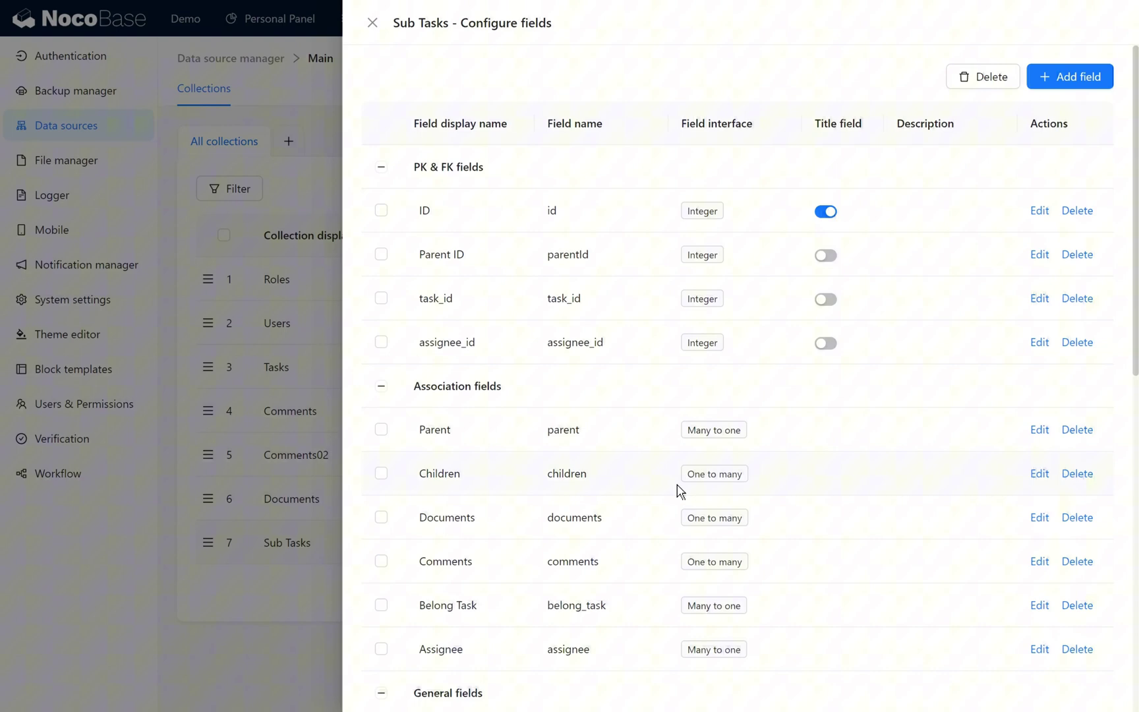
pyautogui.scroll(-3, 685, 495)
pyautogui.scroll(-4, 695, 500)
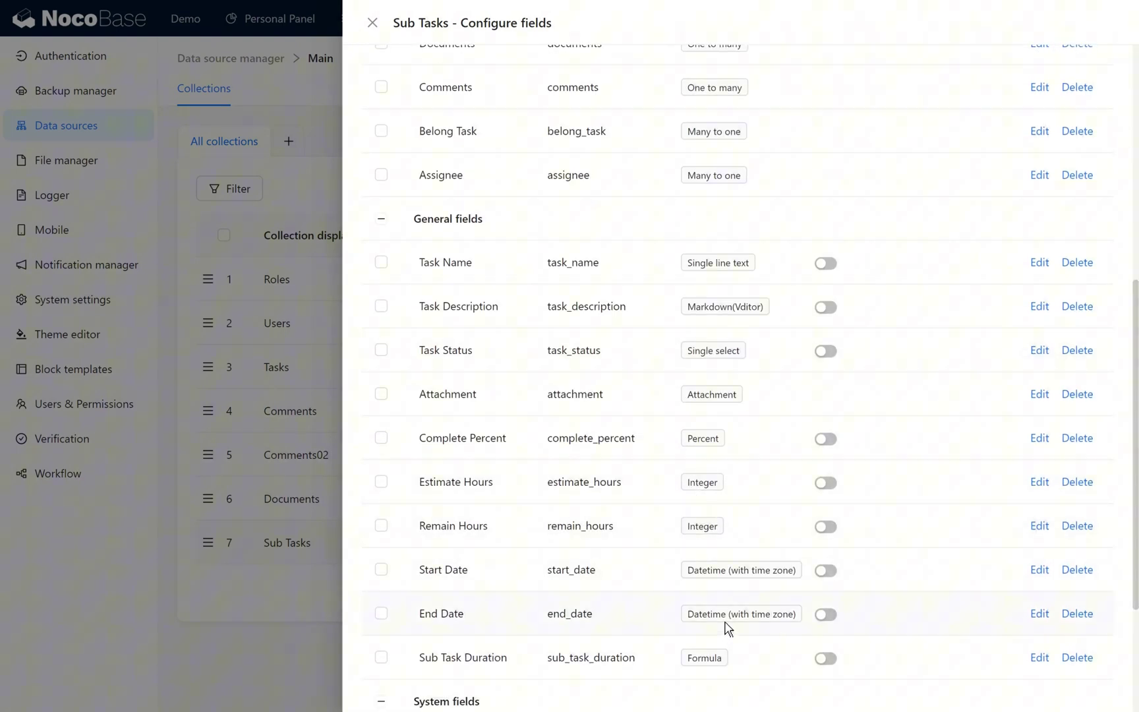
pyautogui.scroll(-1, 717, 623)
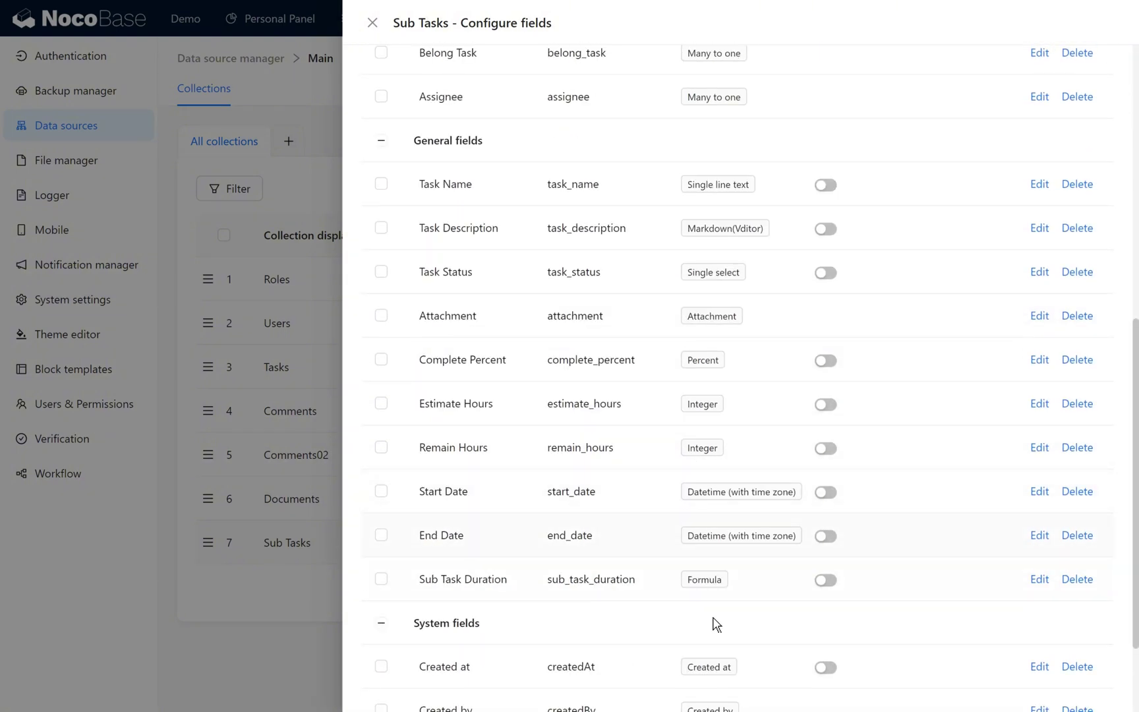
pyautogui.doubleClick(689, 583)
pyautogui.moveTo(521, 590); pyautogui.dragTo(567, 585)
pyautogui.click(446, 590)
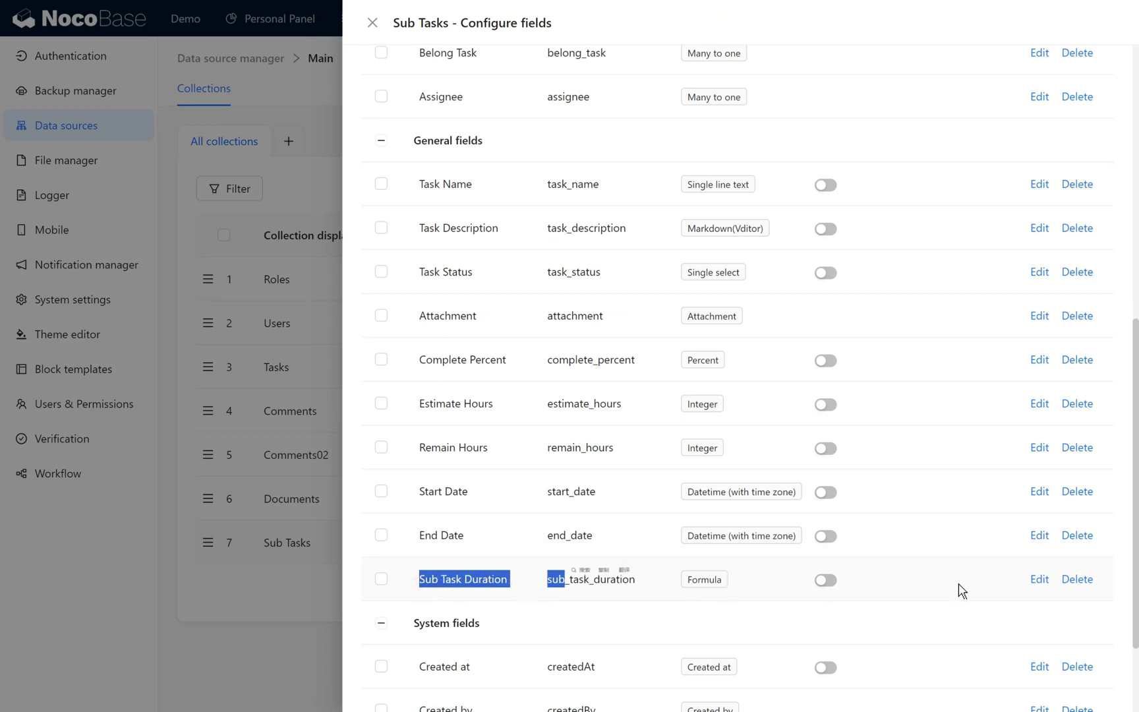
# Step: Inspect Sub Task Duration's DAYS(End Date, Start Date) formula and close without saving
pyautogui.click(1040, 579)
pyautogui.click(772, 500)
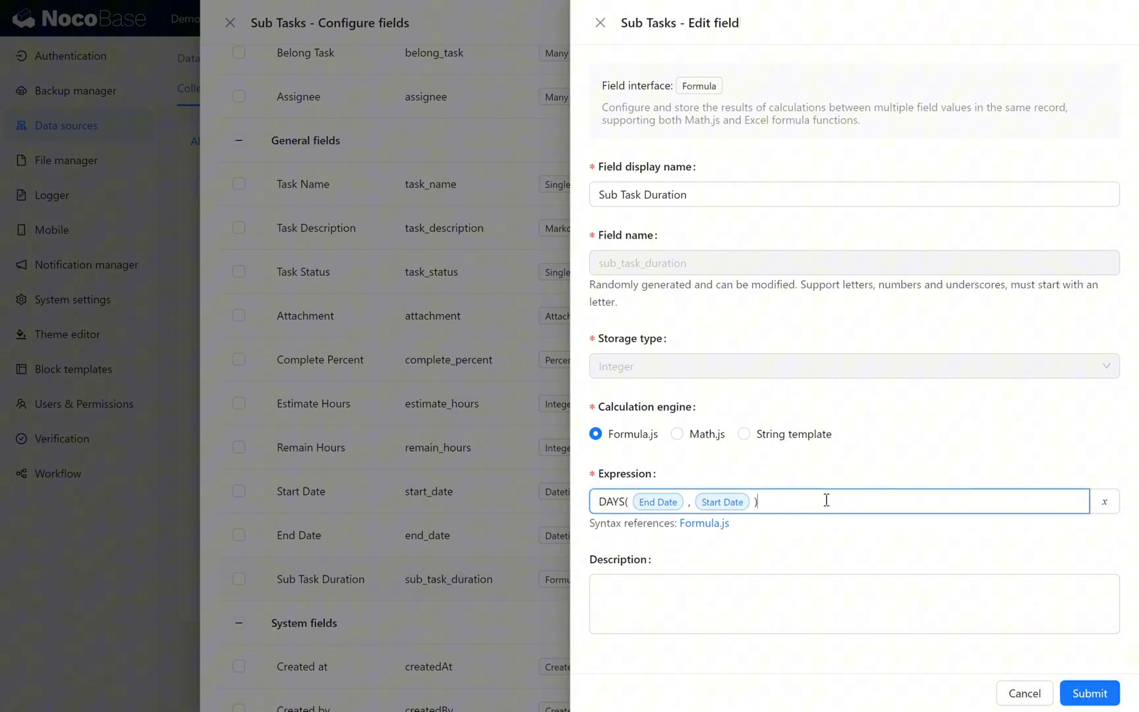
pyautogui.click(505, 575)
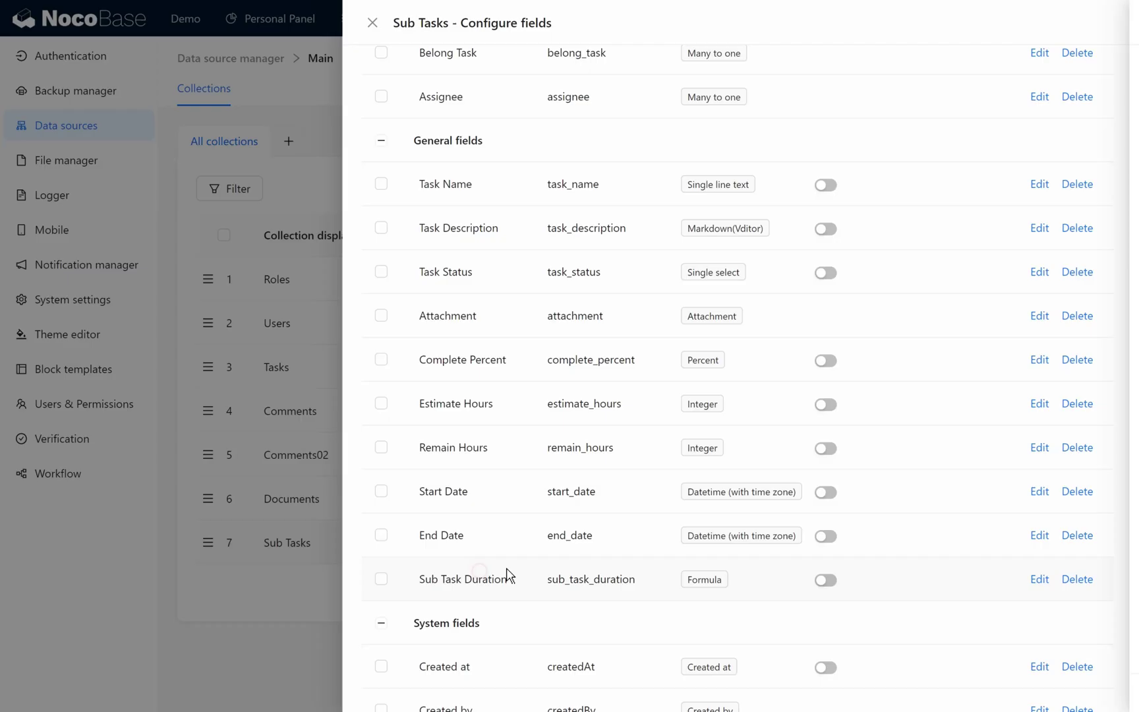
pyautogui.click(325, 526)
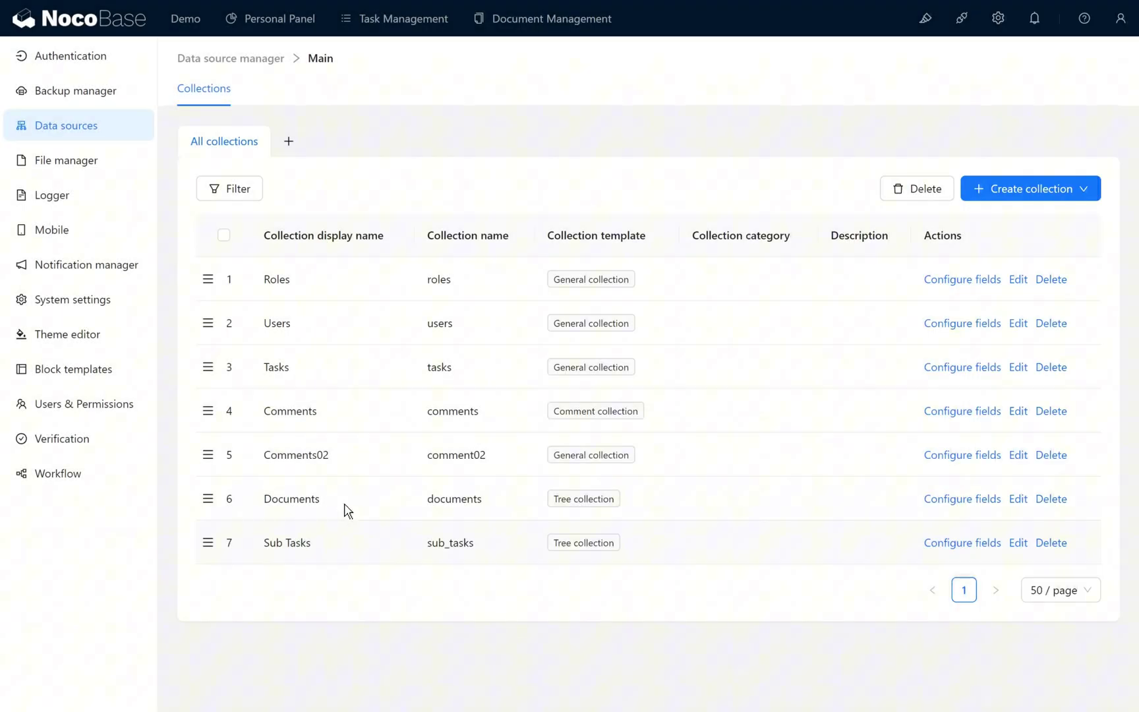
# Step: Clear the assignee filter, open task 7 with UI Editor on, and open the new-subtask form
pyautogui.click(393, 27)
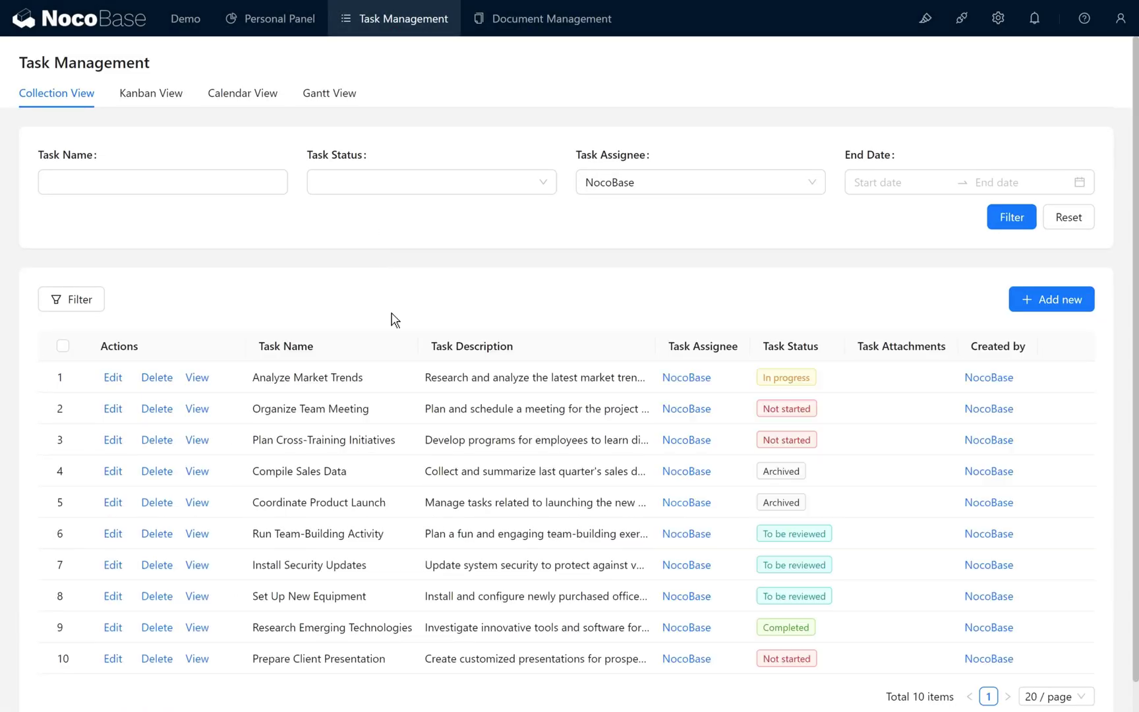
pyautogui.click(812, 182)
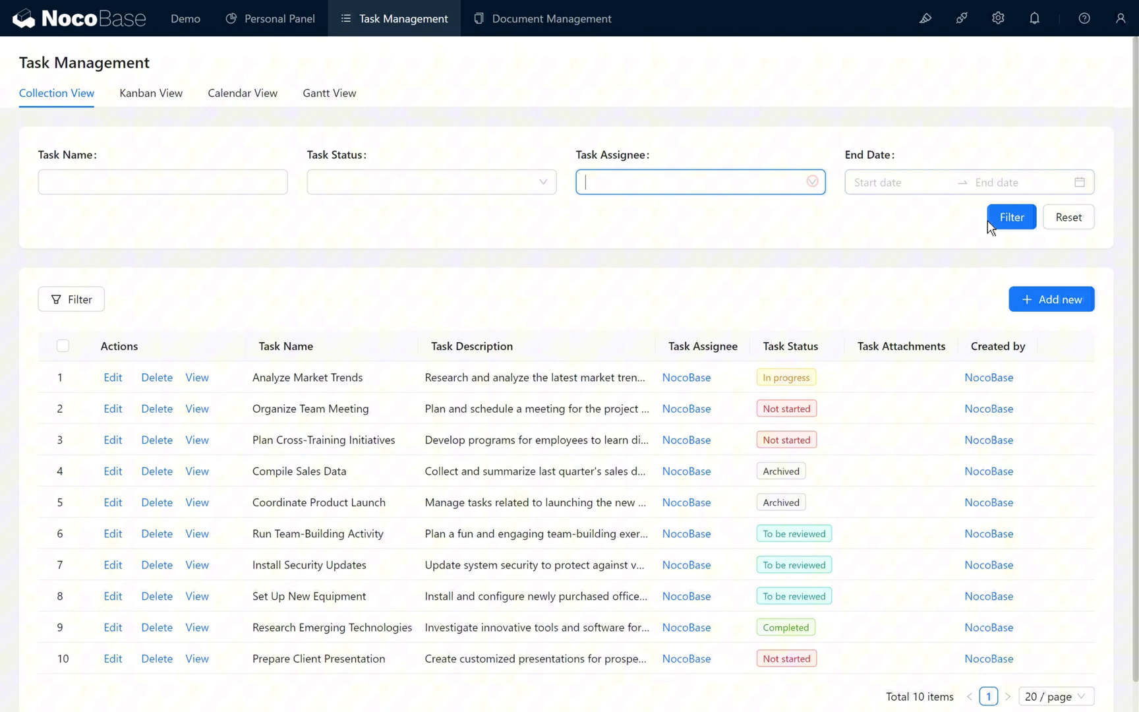
pyautogui.click(993, 221)
pyautogui.click(197, 565)
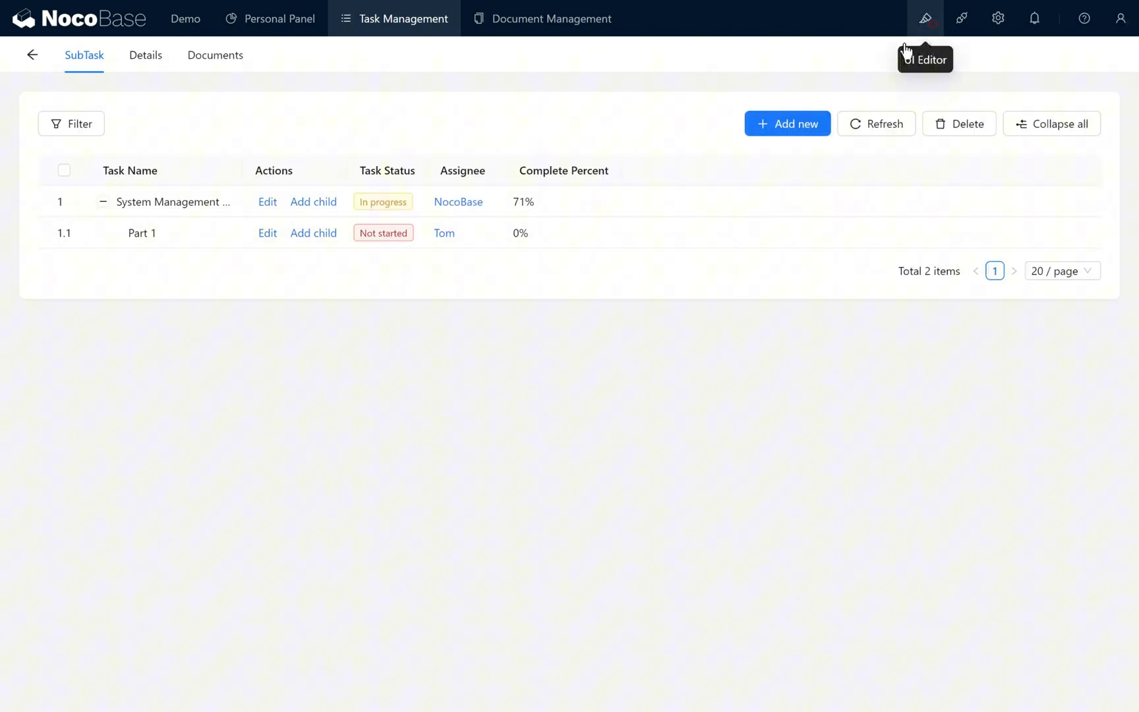
pyautogui.click(925, 18)
pyautogui.click(639, 126)
# Step: Add Start Date, End Date and Sub Task Duration fields to the form in one row
pyautogui.moveTo(707, 460)
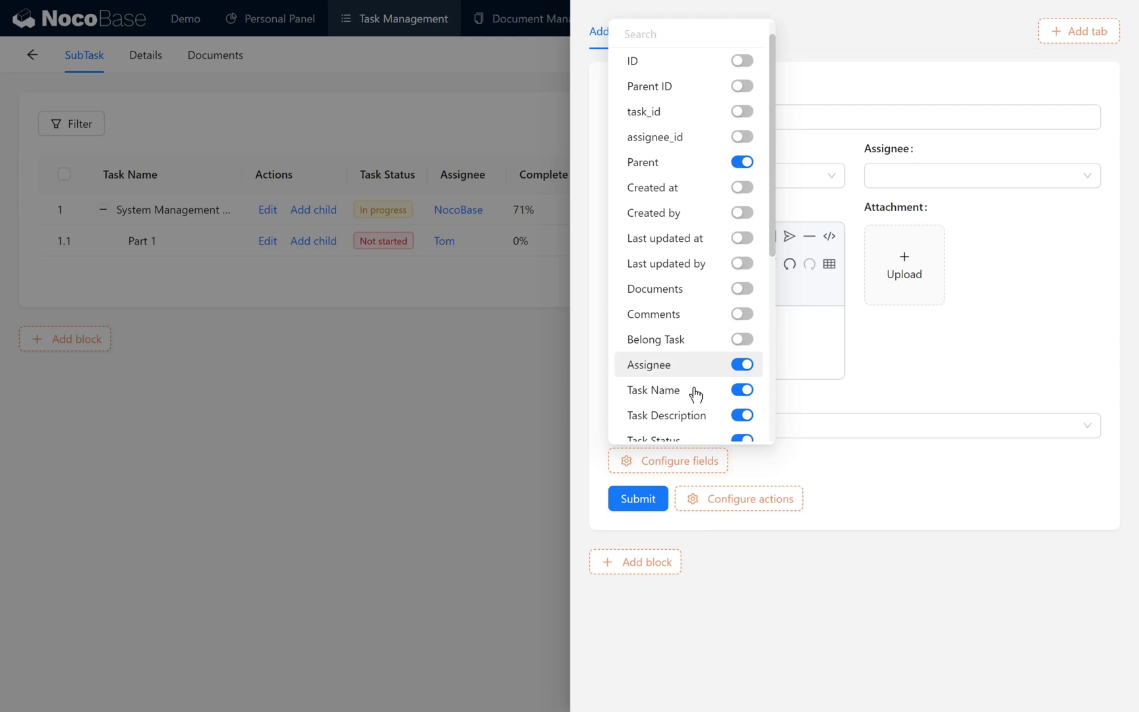
pyautogui.scroll(-5, 692, 394)
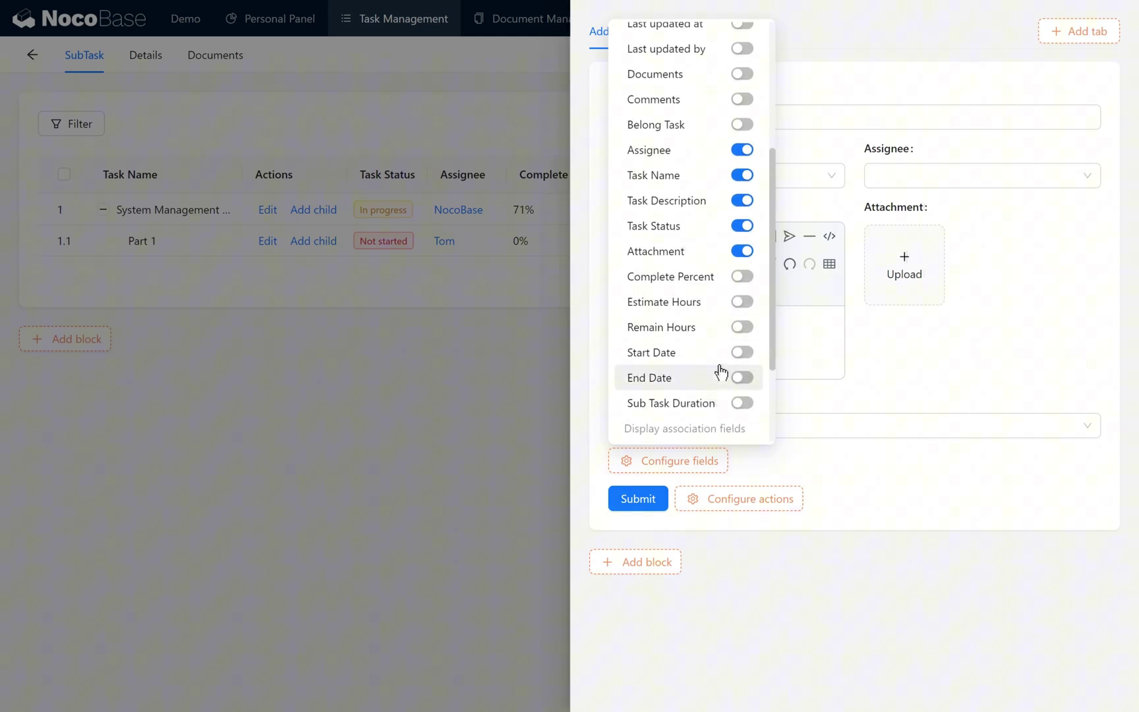
pyautogui.click(742, 352)
pyautogui.click(742, 377)
pyautogui.click(743, 404)
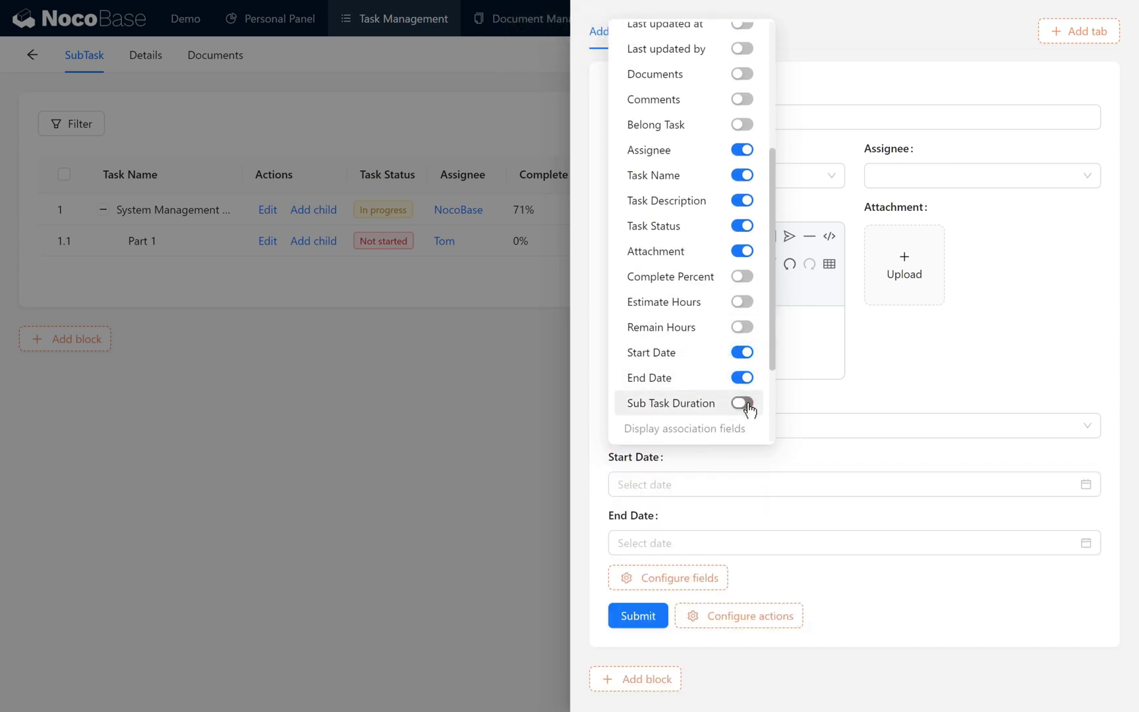
pyautogui.moveTo(1057, 514)
pyautogui.mouseDown()
pyautogui.moveTo(1101, 489)
pyautogui.moveTo(1042, 499)
pyautogui.mouseUp()
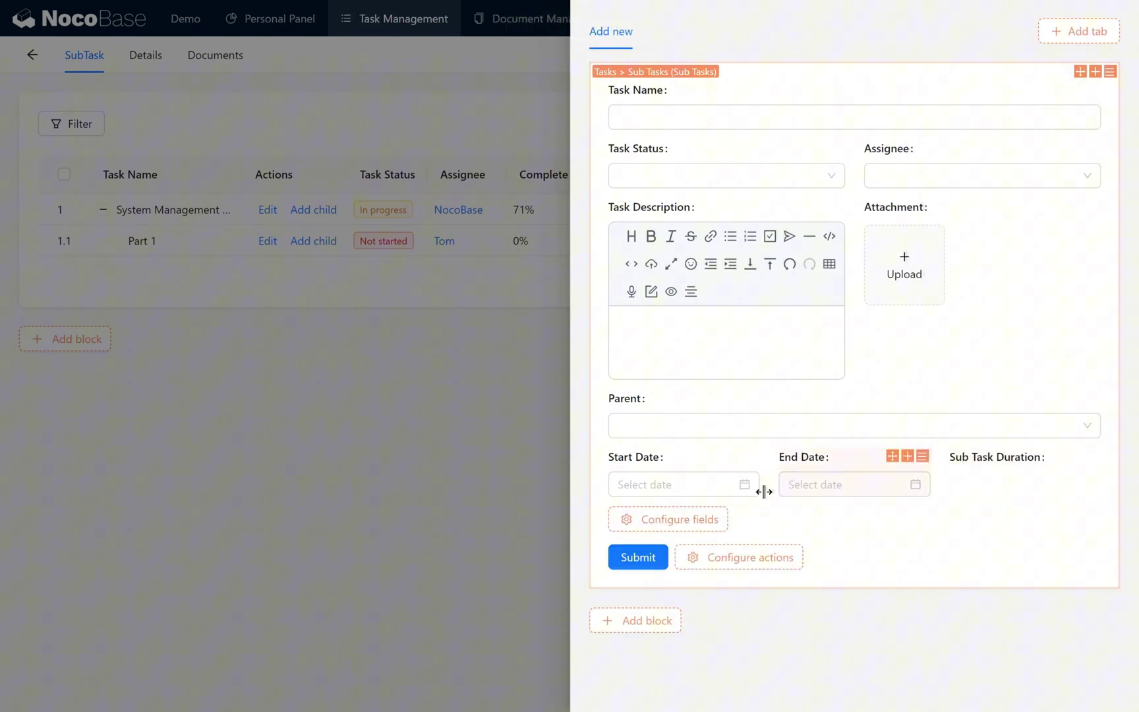
# Step: Test dates 2024-12-27 to 2024-12-29, confirming Sub Task Duration shows 2, then close the form
pyautogui.click(747, 491)
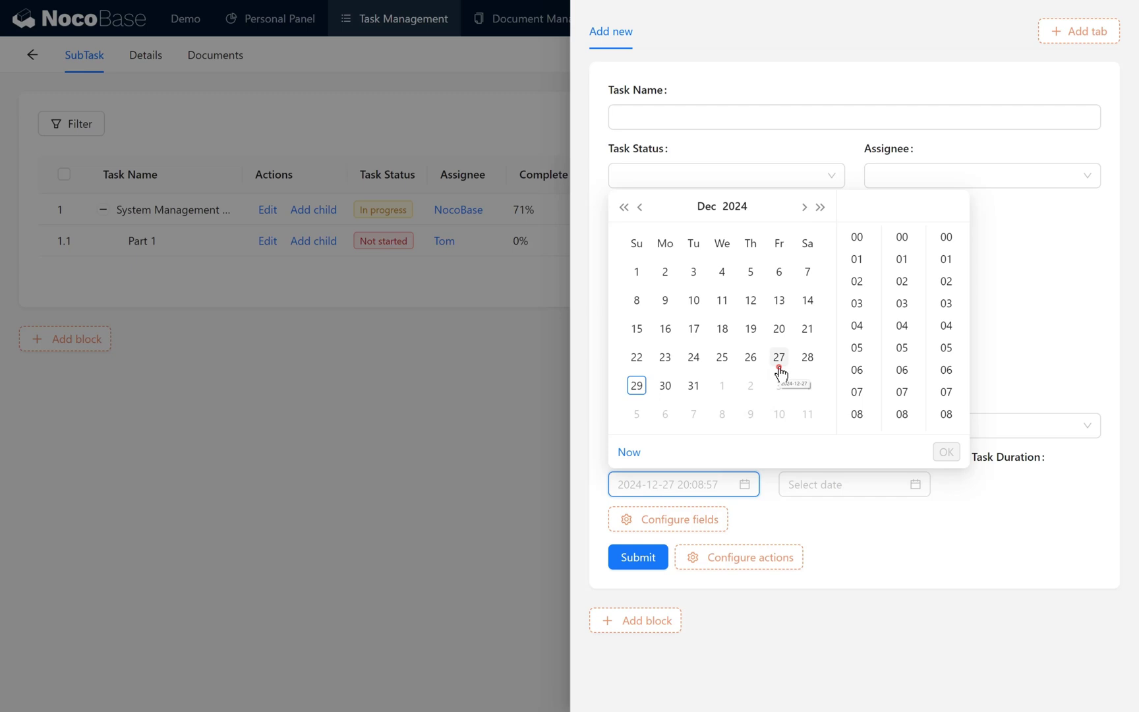
pyautogui.click(779, 357)
pyautogui.click(946, 452)
pyautogui.click(920, 491)
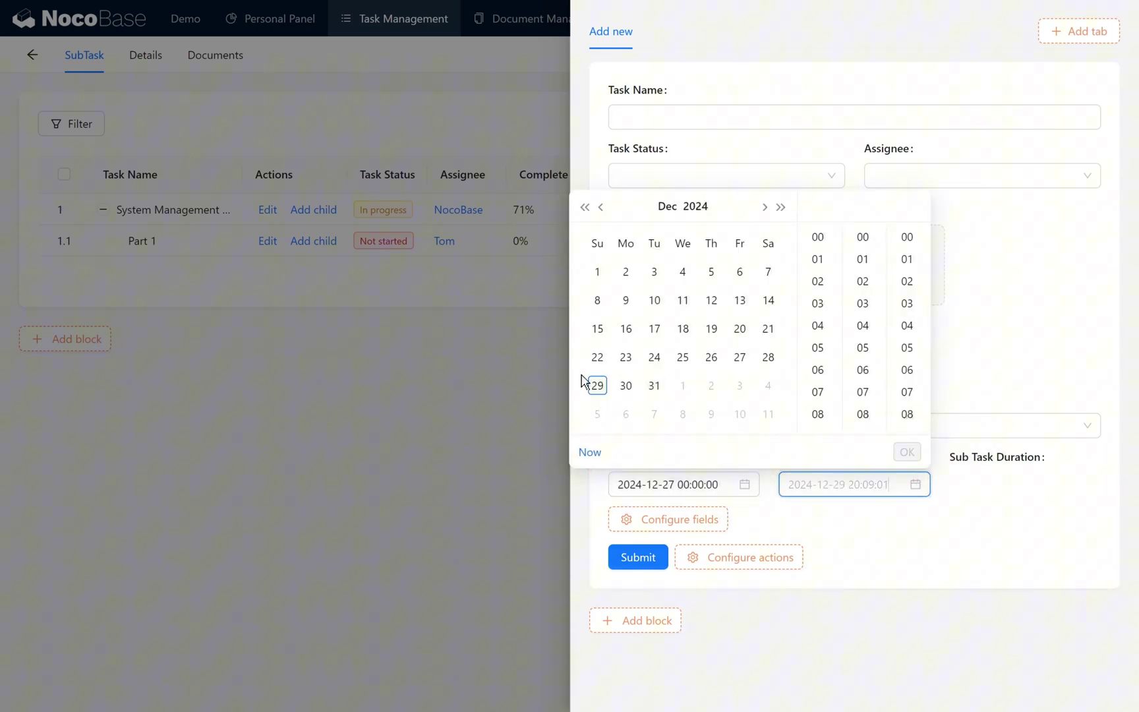
pyautogui.click(597, 385)
pyautogui.click(907, 452)
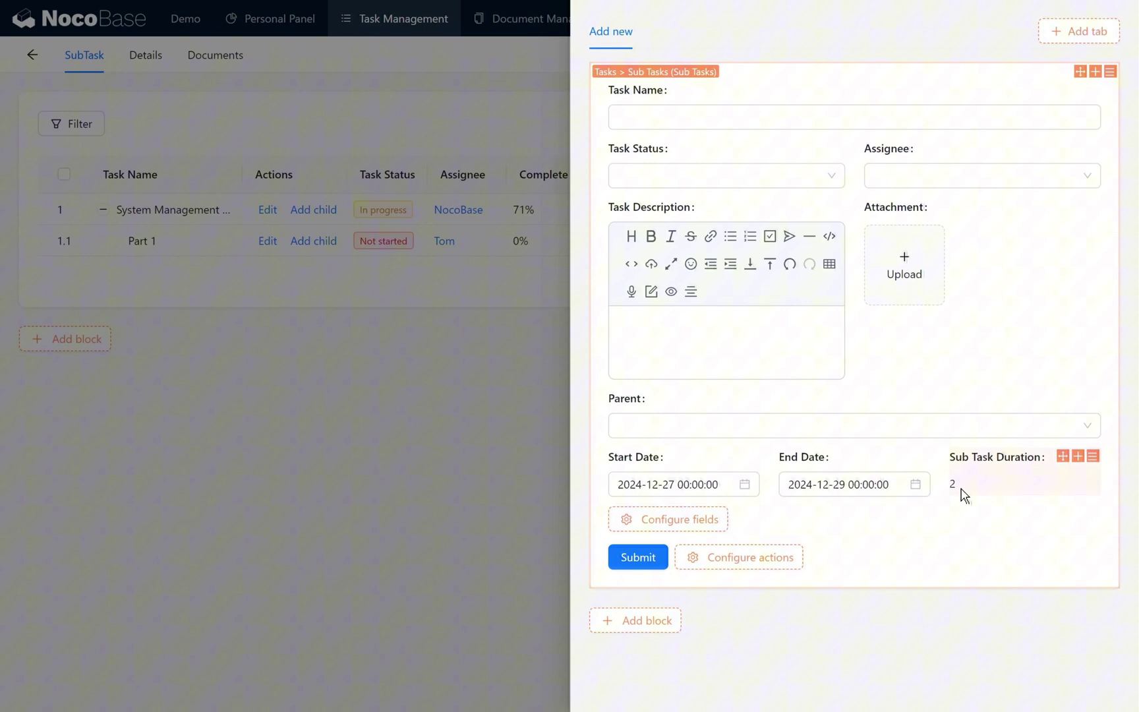
pyautogui.moveTo(964, 491); pyautogui.dragTo(950, 483)
pyautogui.click(982, 493)
pyautogui.click(476, 477)
pyautogui.click(662, 169)
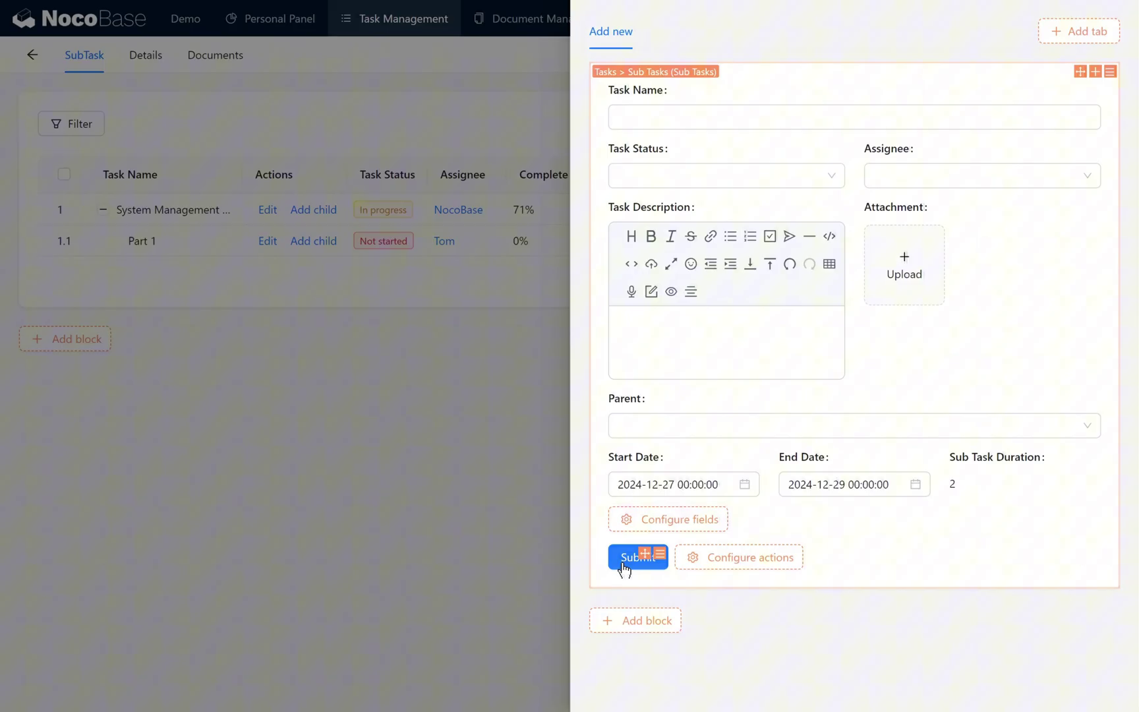
# Step: Discard the unsaved sub-task form and open the Main data source's collections
pyautogui.press('Escape')
pyautogui.click(695, 160)
pyautogui.moveTo(995, 29)
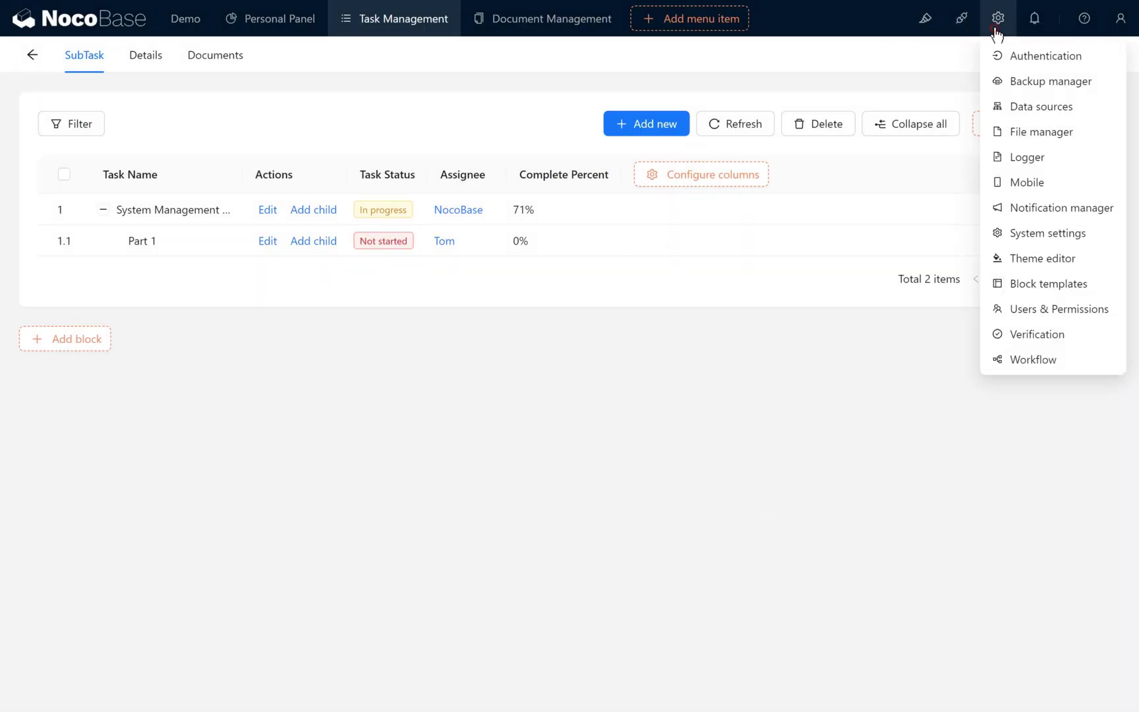
pyautogui.click(1041, 107)
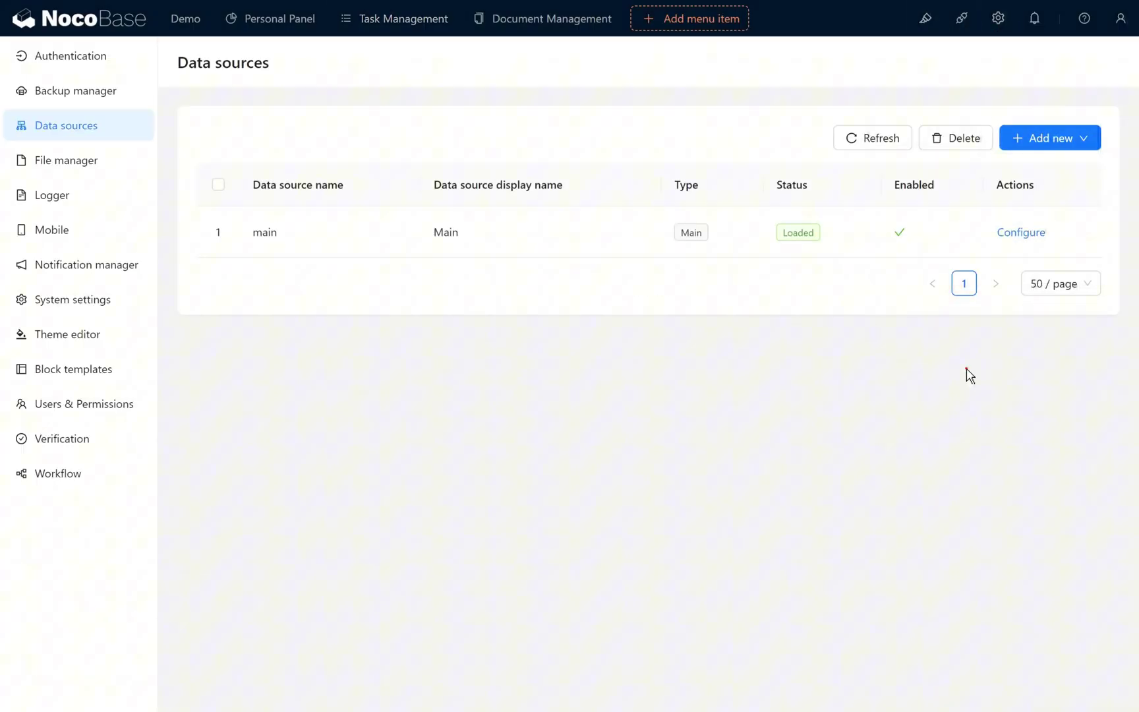
pyautogui.click(1032, 239)
# Step: Create a general collection with display name 'Daily Work' and collection name daily_work
pyautogui.moveTo(1022, 193)
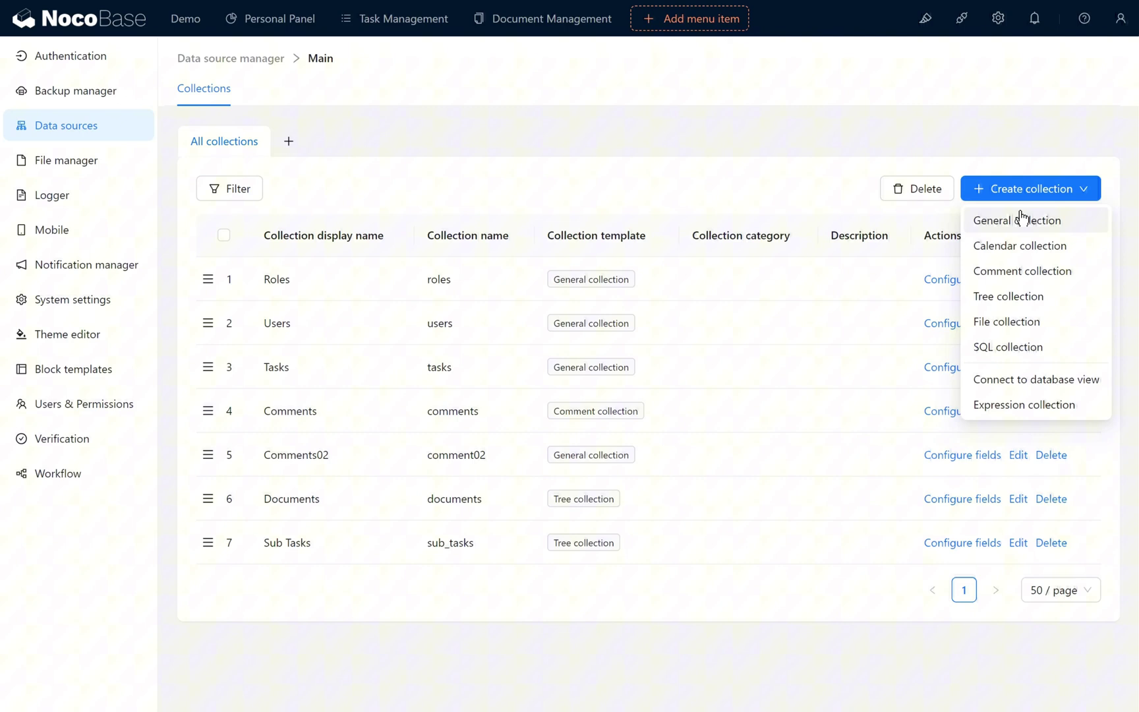
pyautogui.click(1021, 220)
pyautogui.click(692, 168)
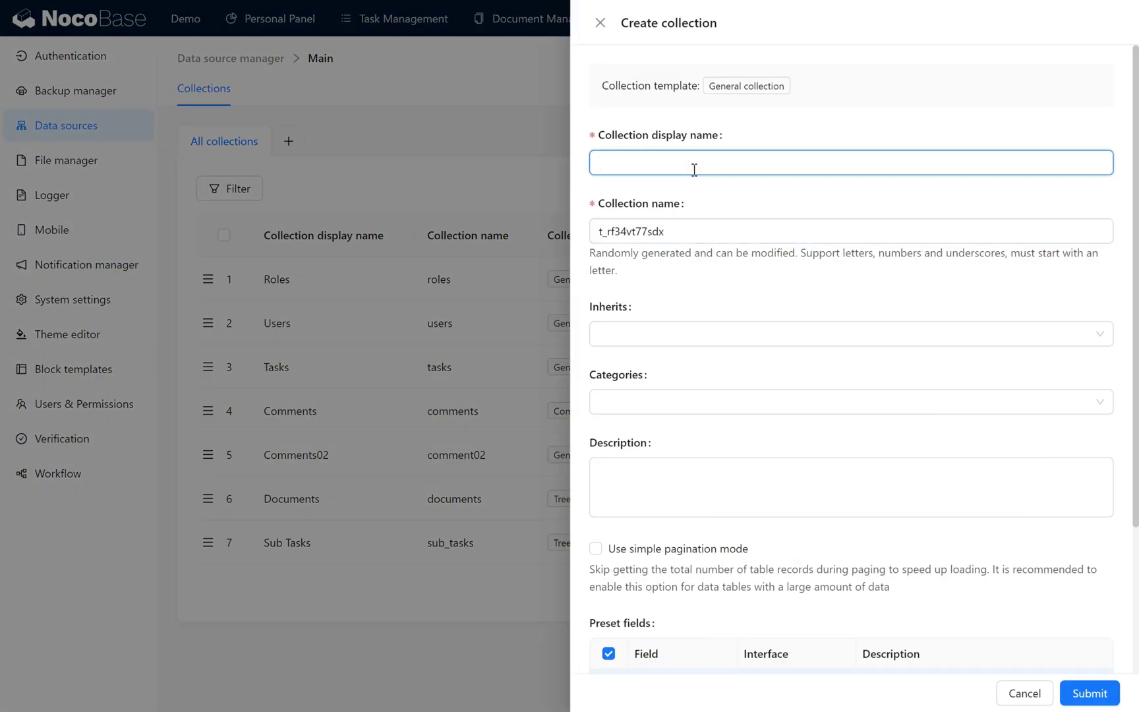
pyautogui.write('Daily Work')
pyautogui.doubleClick(593, 227)
pyautogui.write('dail')
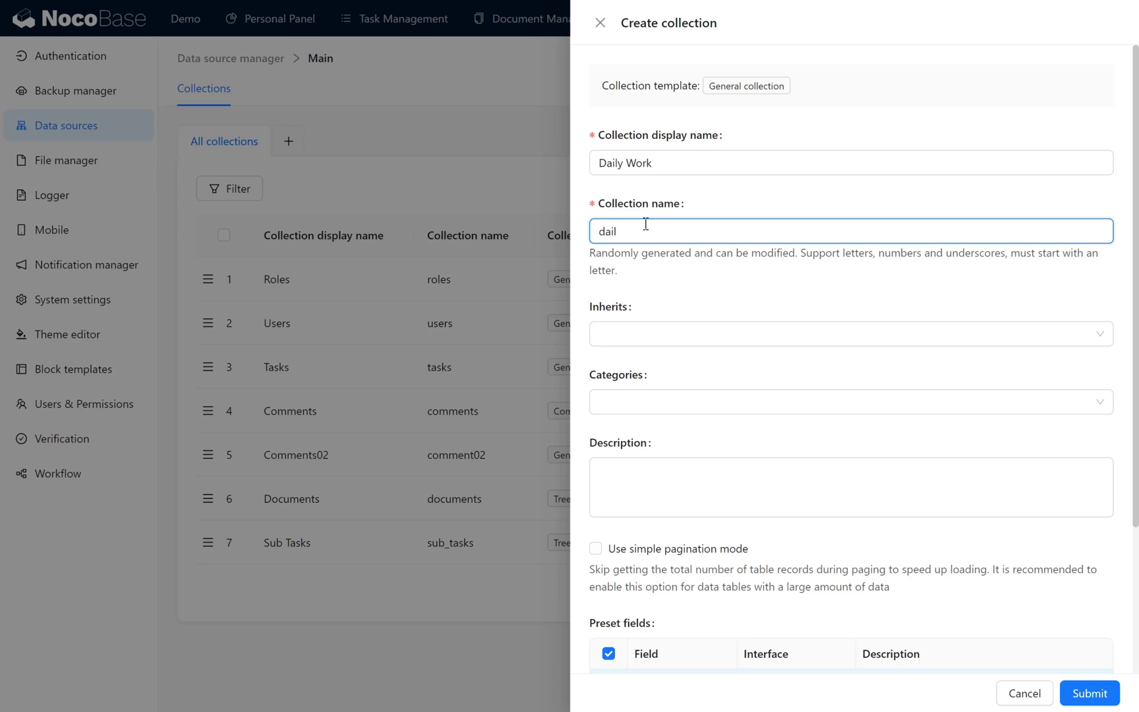
pyautogui.write('y_work')
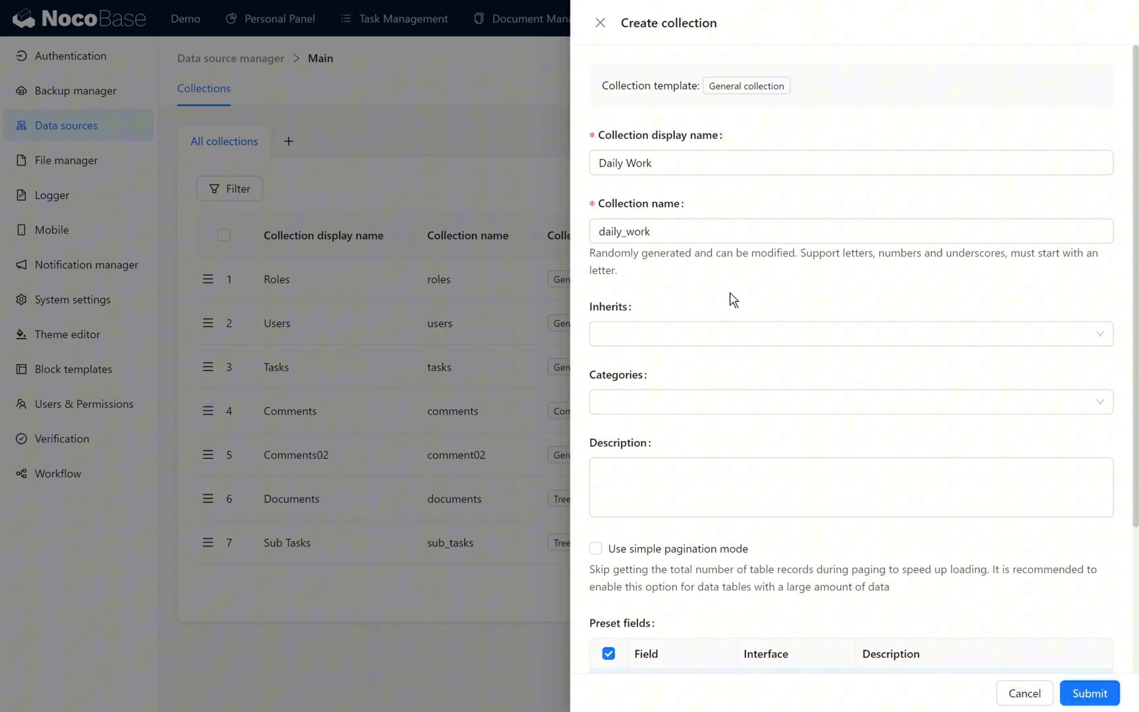
pyautogui.scroll(-3, 789, 395)
pyautogui.click(1089, 692)
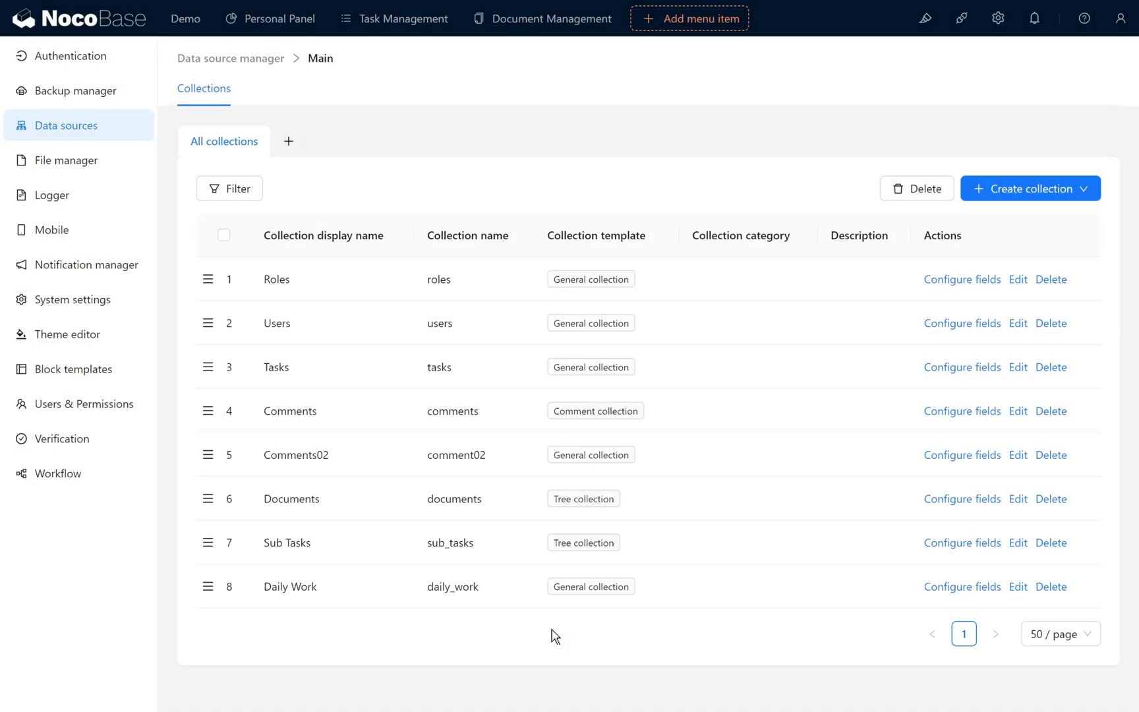
pyautogui.moveTo(667, 583); pyautogui.dragTo(483, 600)
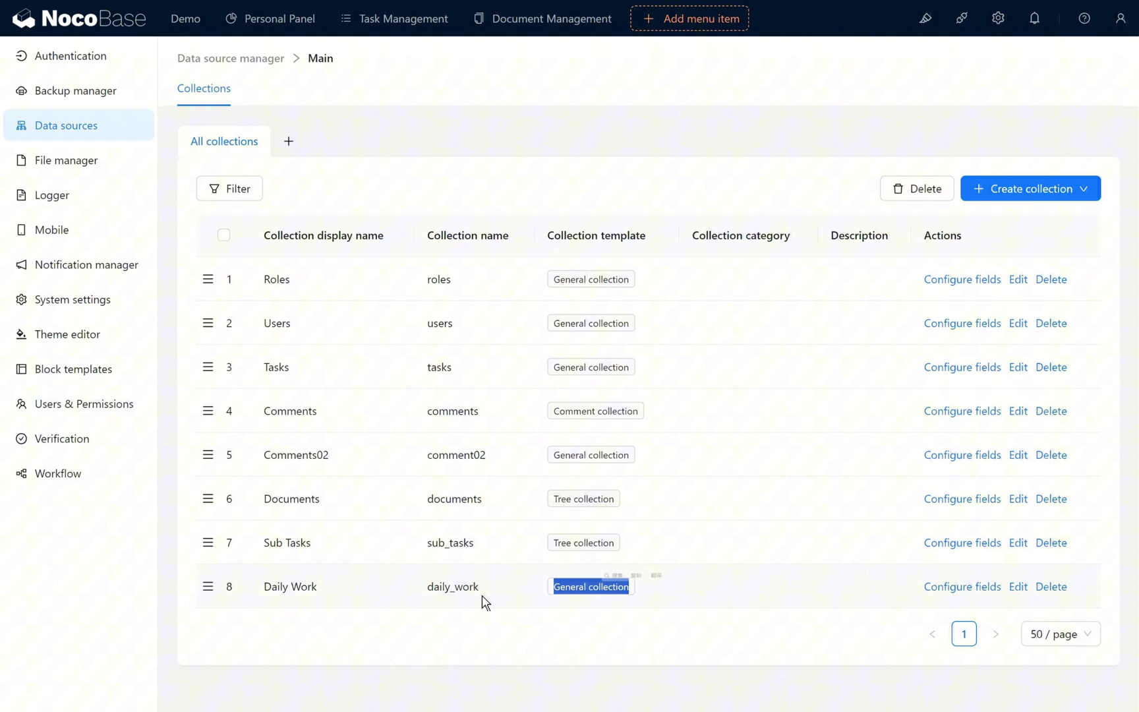
pyautogui.click(506, 587)
pyautogui.doubleClick(506, 587)
pyautogui.click(531, 614)
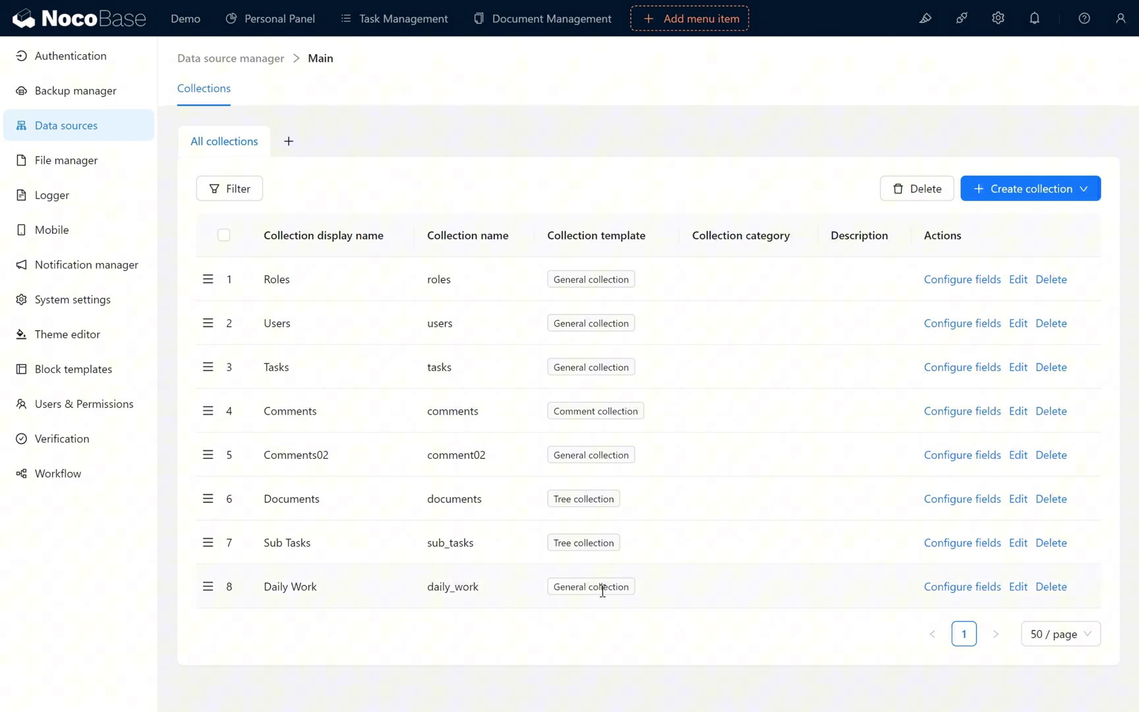
pyautogui.click(967, 590)
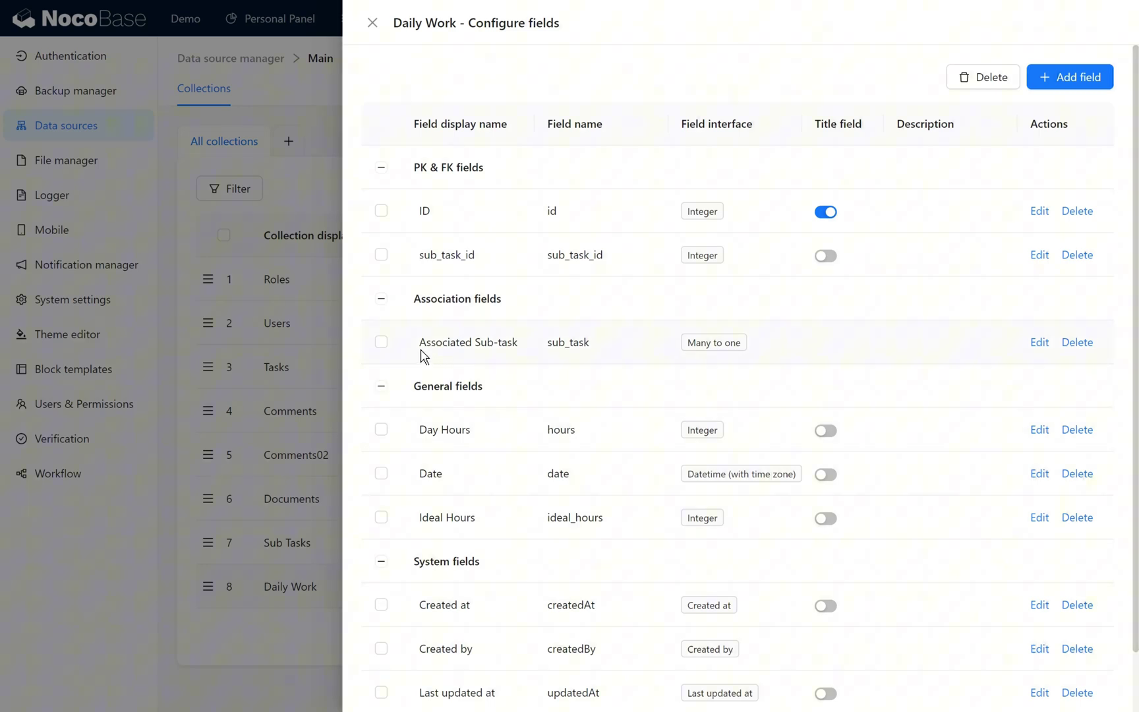
pyautogui.moveTo(421, 351); pyautogui.dragTo(517, 357)
pyautogui.click(1040, 347)
pyautogui.moveTo(421, 430); pyautogui.dragTo(466, 430)
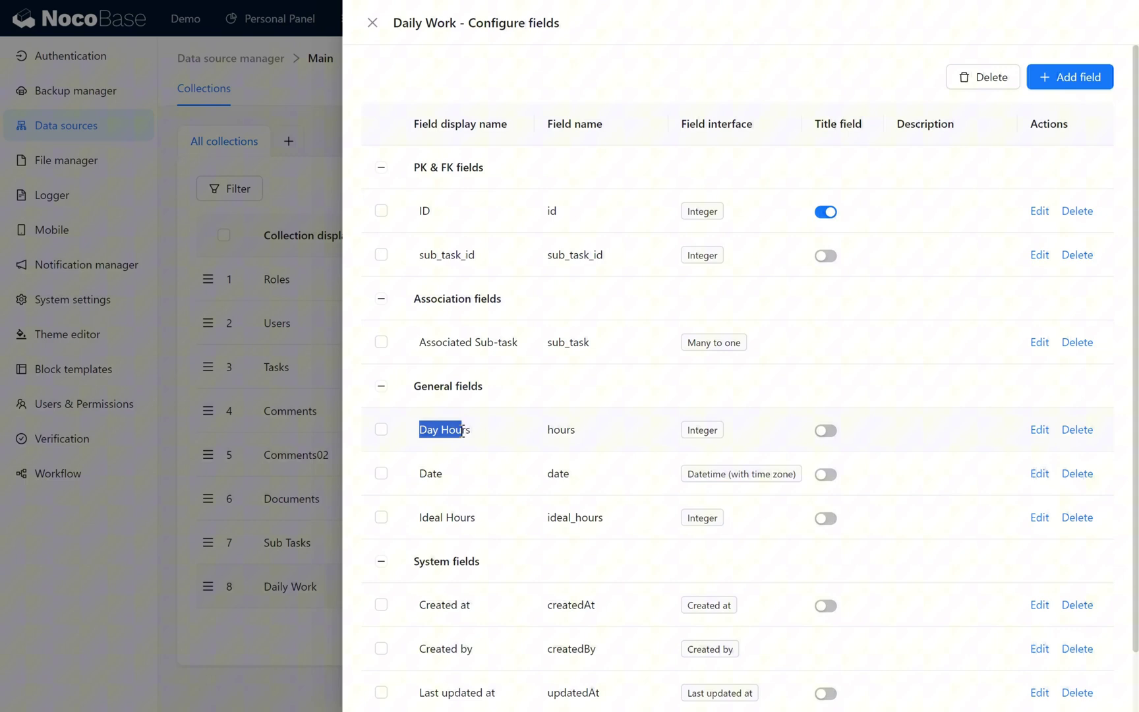
pyautogui.click(448, 472)
pyautogui.doubleClick(430, 472)
pyautogui.doubleClick(432, 517)
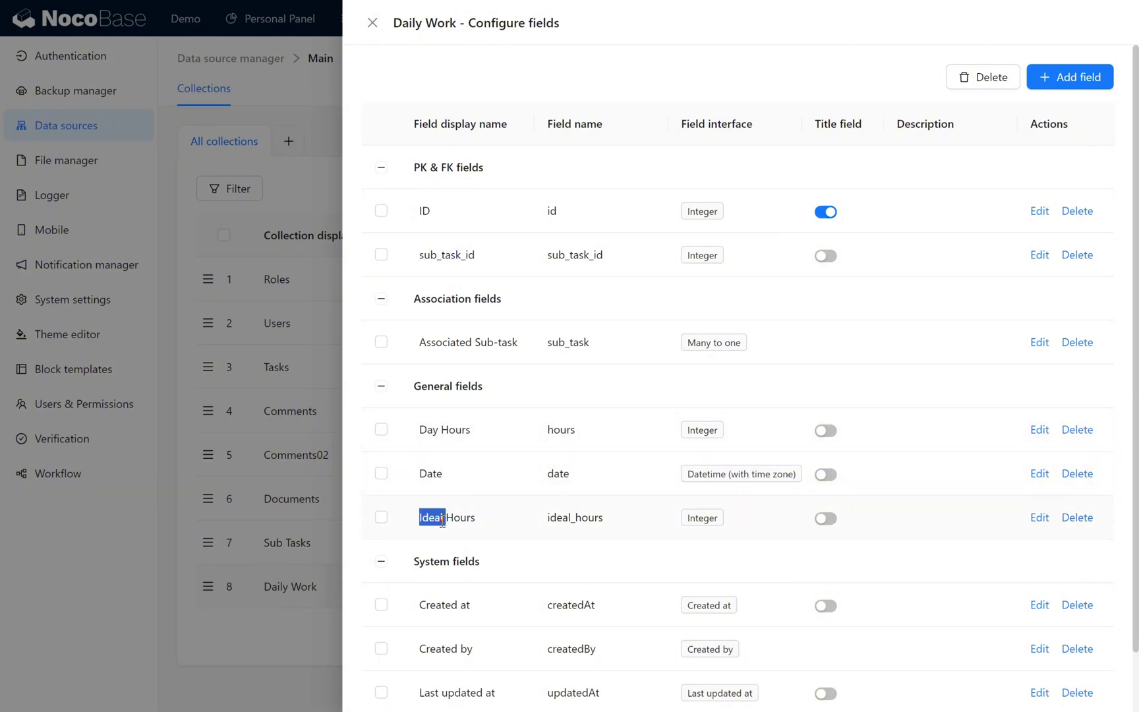
pyautogui.moveTo(432, 518); pyautogui.dragTo(546, 525)
pyautogui.moveTo(713, 516); pyautogui.dragTo(720, 527)
pyautogui.click(774, 533)
pyautogui.click(297, 465)
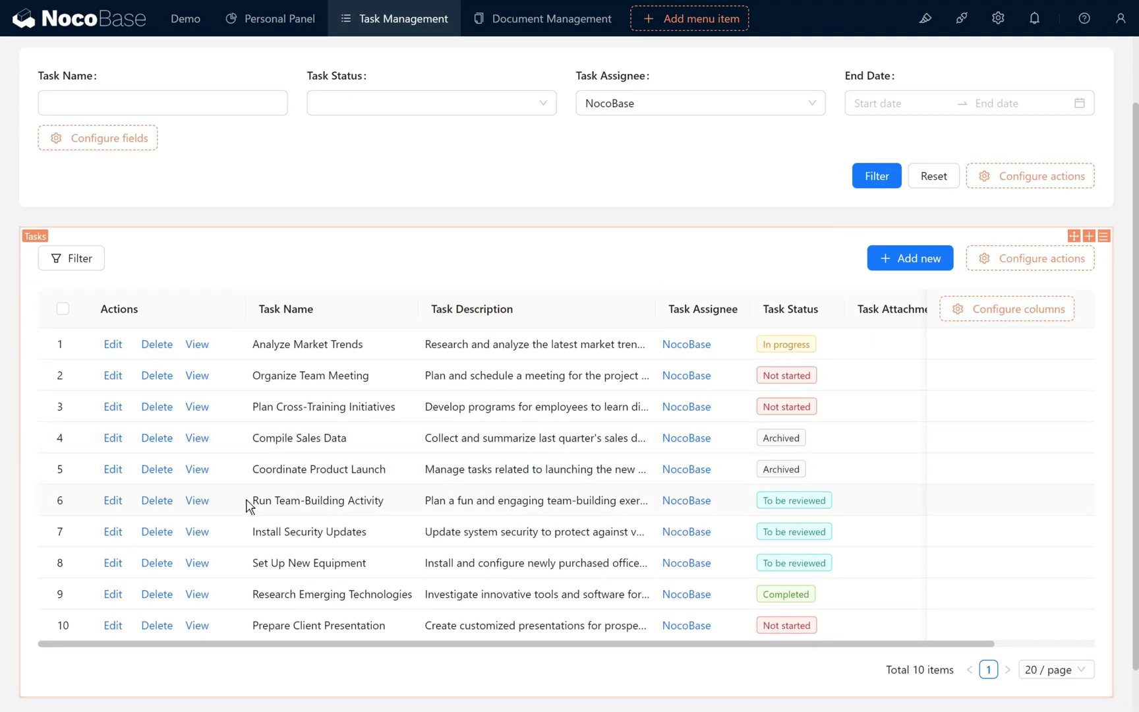
# Step: Clear the assignee filter to list all tasks, then open task 7's new-subtask form
pyautogui.click(813, 103)
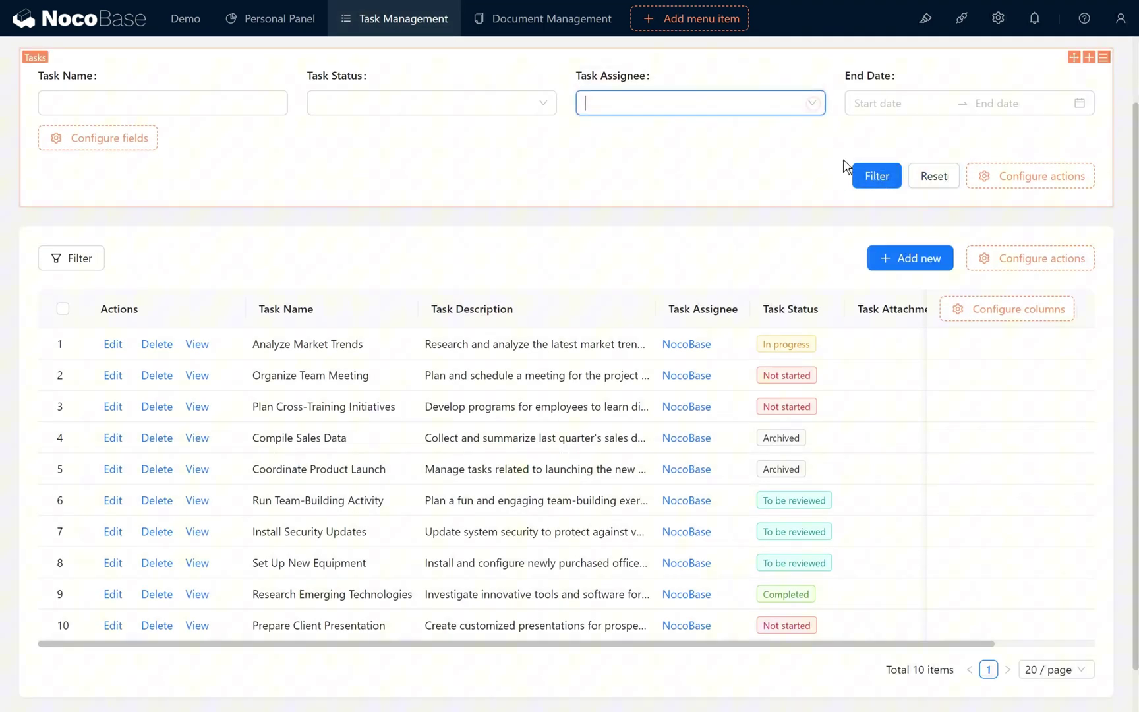
pyautogui.click(857, 175)
pyautogui.click(197, 527)
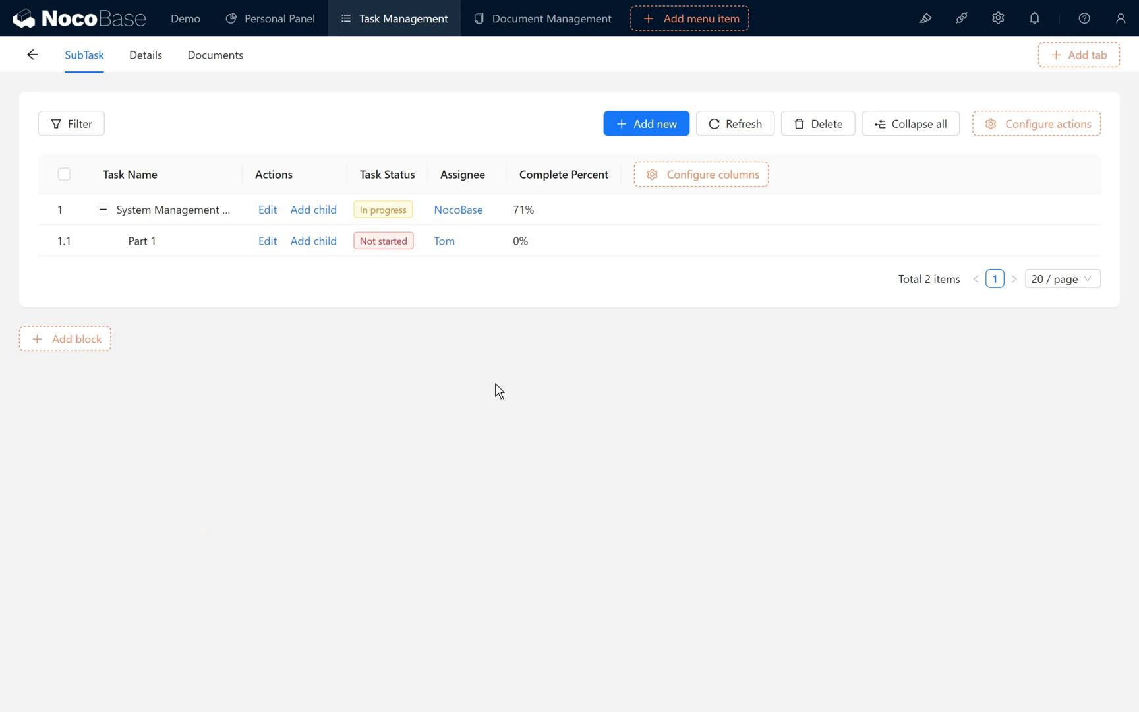
pyautogui.click(625, 126)
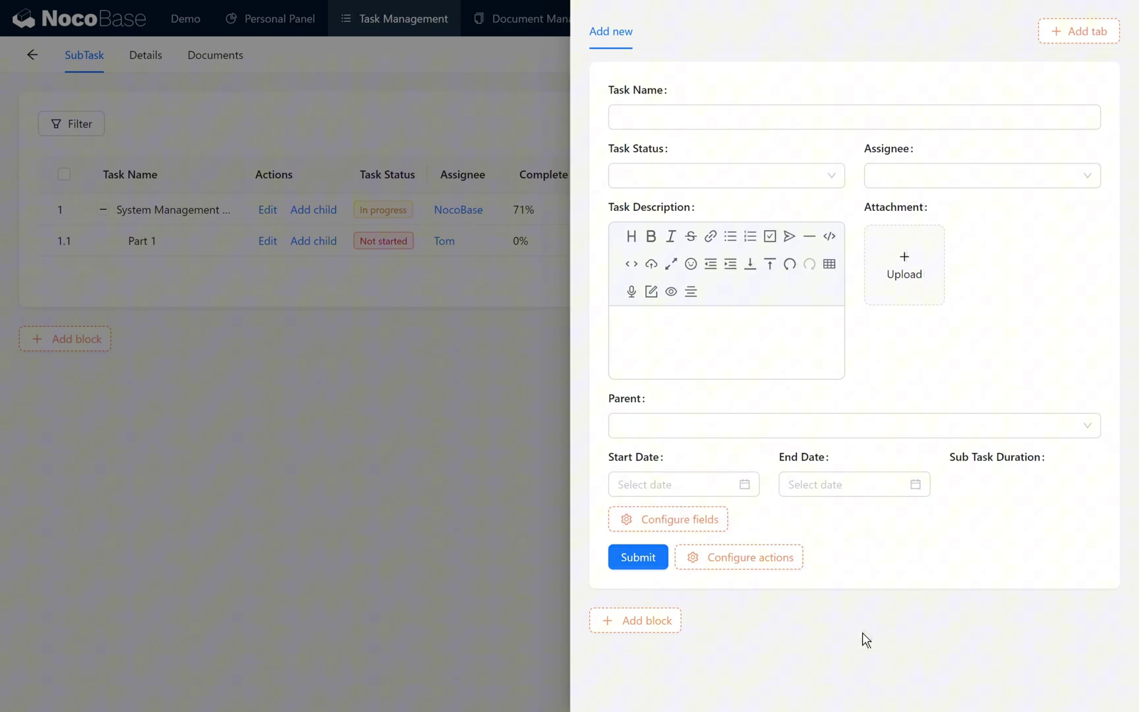
# Step: Add the Daily Work field to the SubTask form as an editable sub-table
pyautogui.moveTo(689, 520)
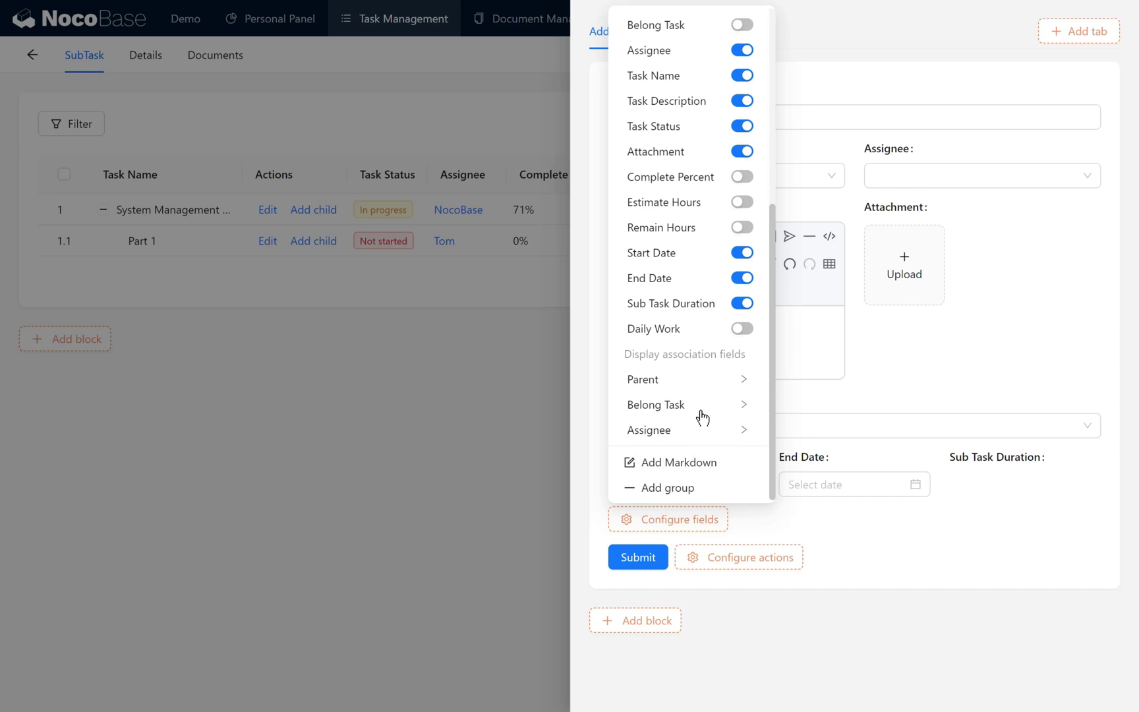
pyautogui.click(743, 328)
pyautogui.moveTo(1094, 517)
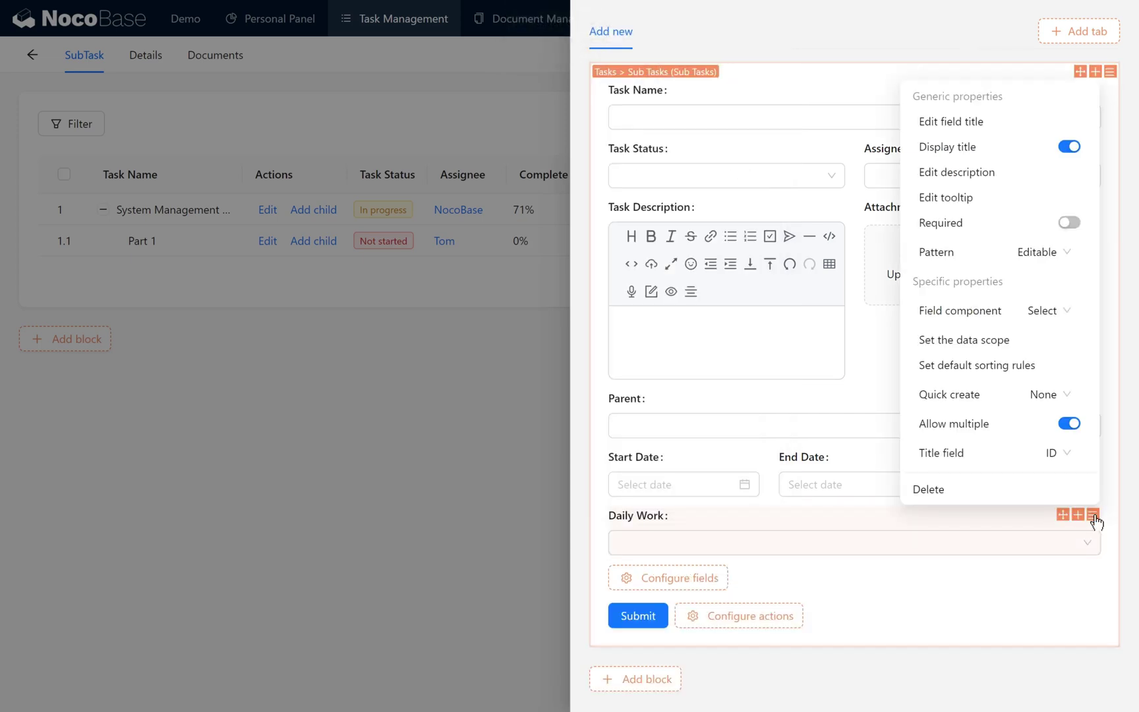
pyautogui.moveTo(1057, 323)
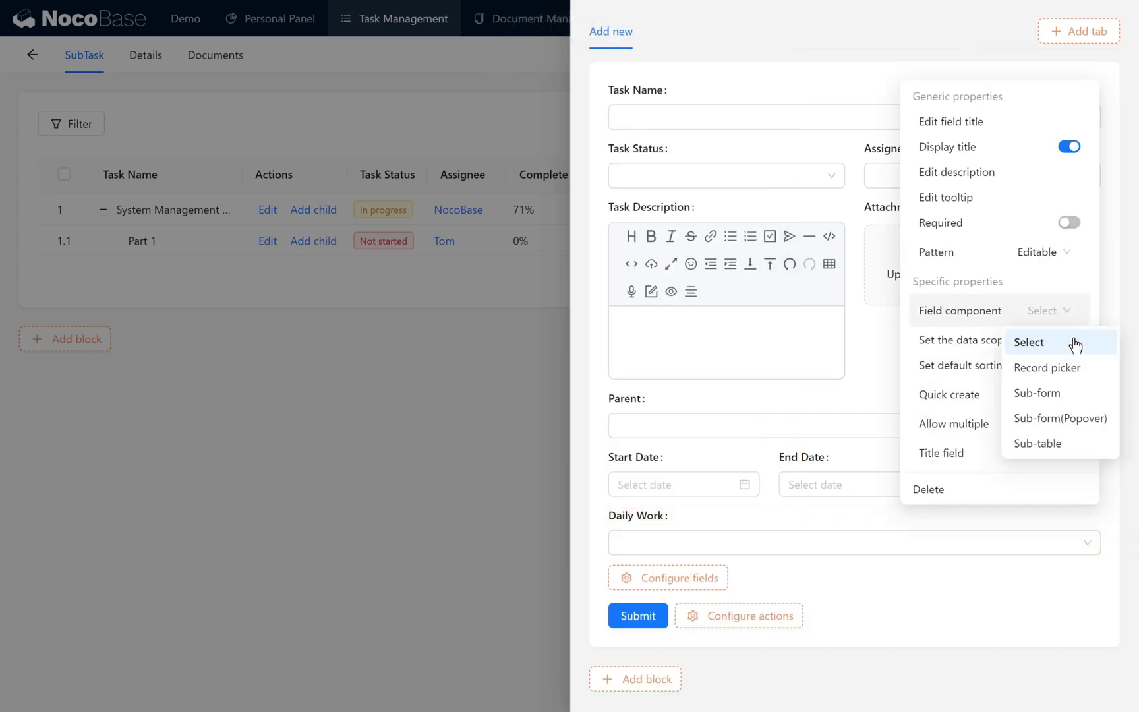
pyautogui.click(1065, 448)
# Step: Show the Date, Day Hours and Ideal Hours columns in the Daily Work sub-table
pyautogui.moveTo(671, 557)
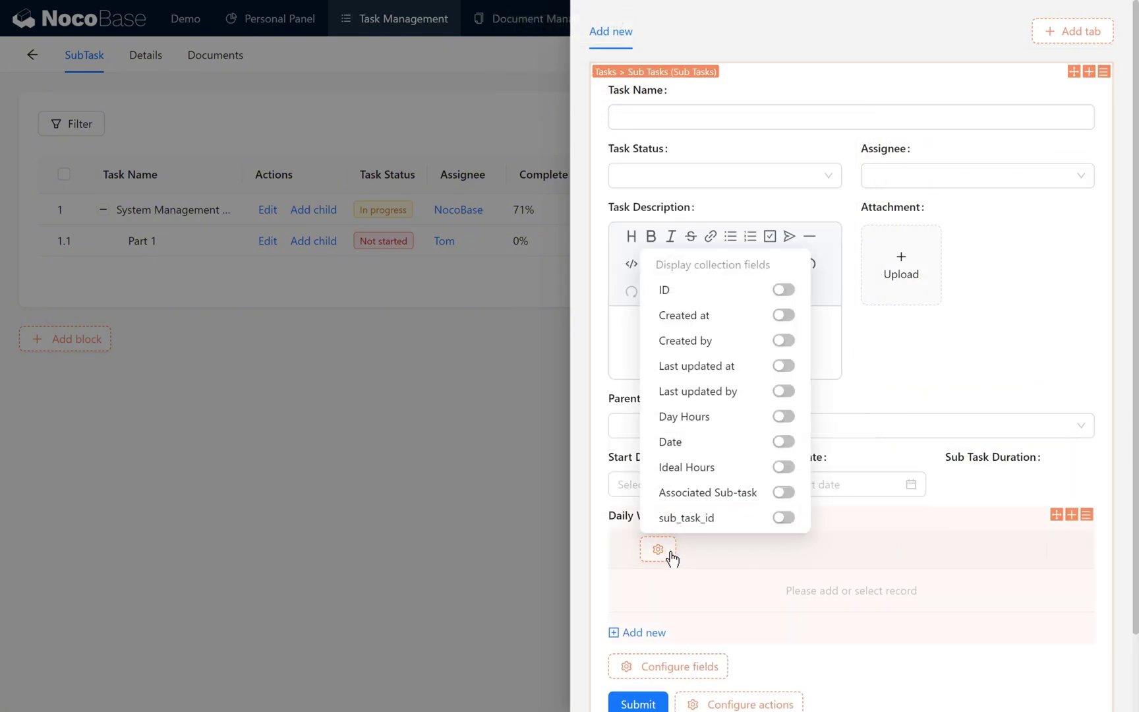
pyautogui.click(782, 443)
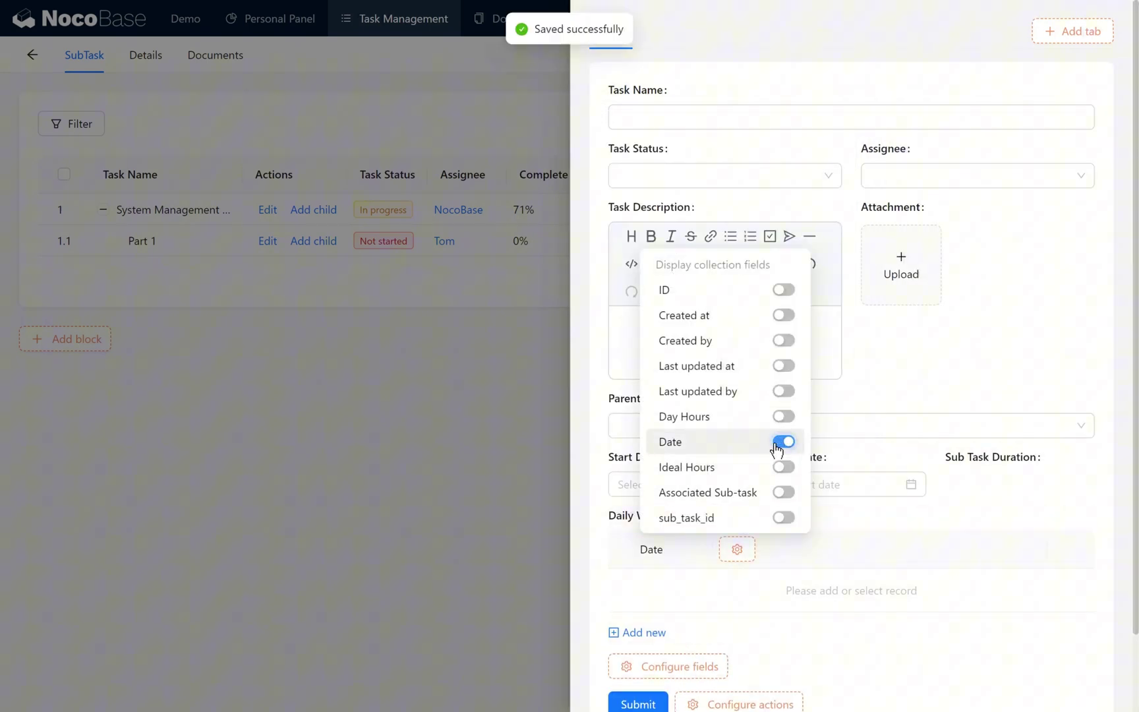
pyautogui.click(783, 417)
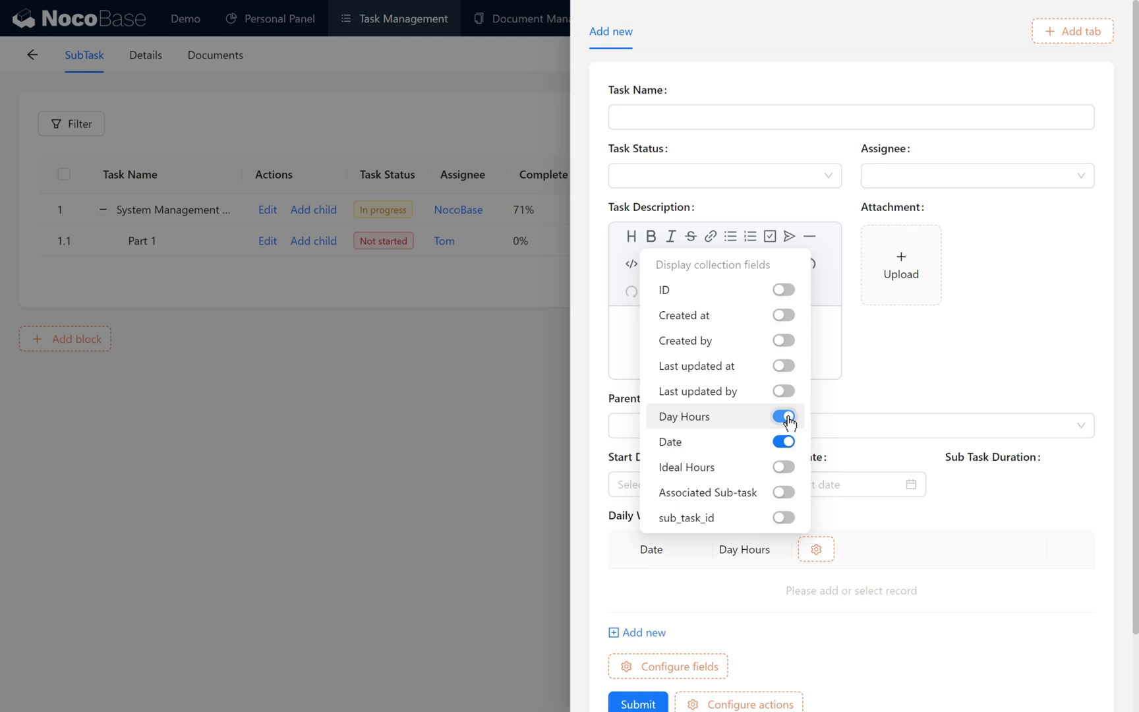
pyautogui.click(784, 468)
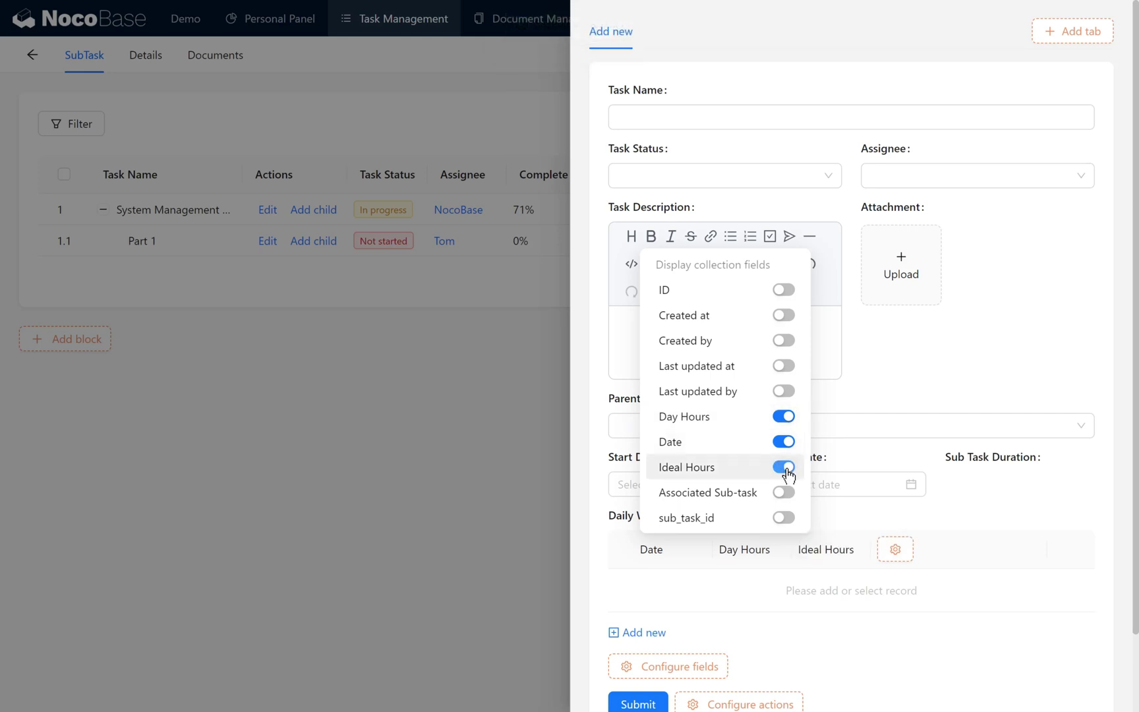
# Step: Add Estimate Hours and Remain Hours, stacked beside the Daily Work table
pyautogui.moveTo(722, 662)
pyautogui.scroll(1, 728, 445)
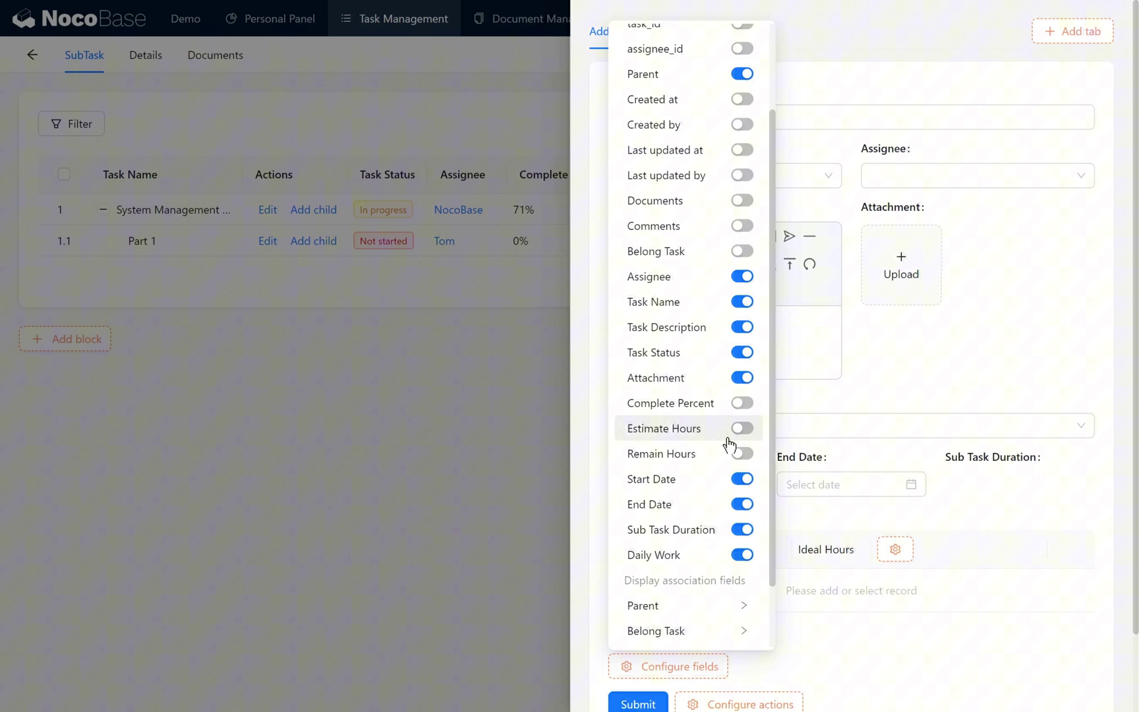
pyautogui.scroll(2, 728, 445)
pyautogui.click(742, 541)
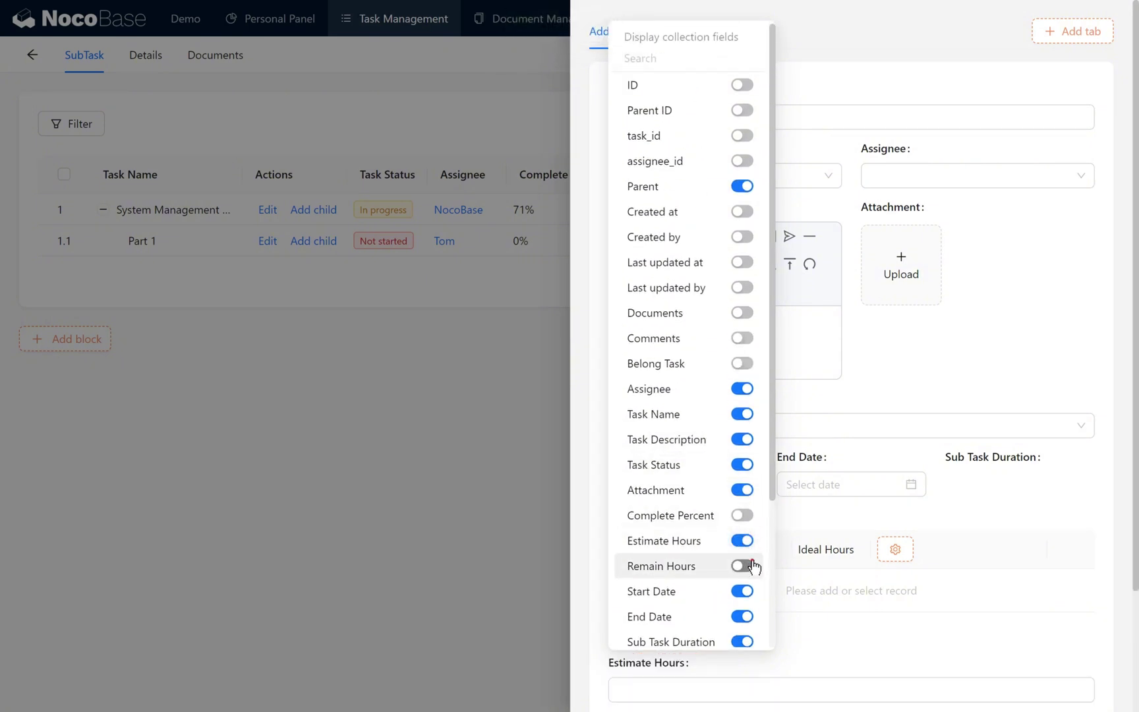
pyautogui.click(742, 566)
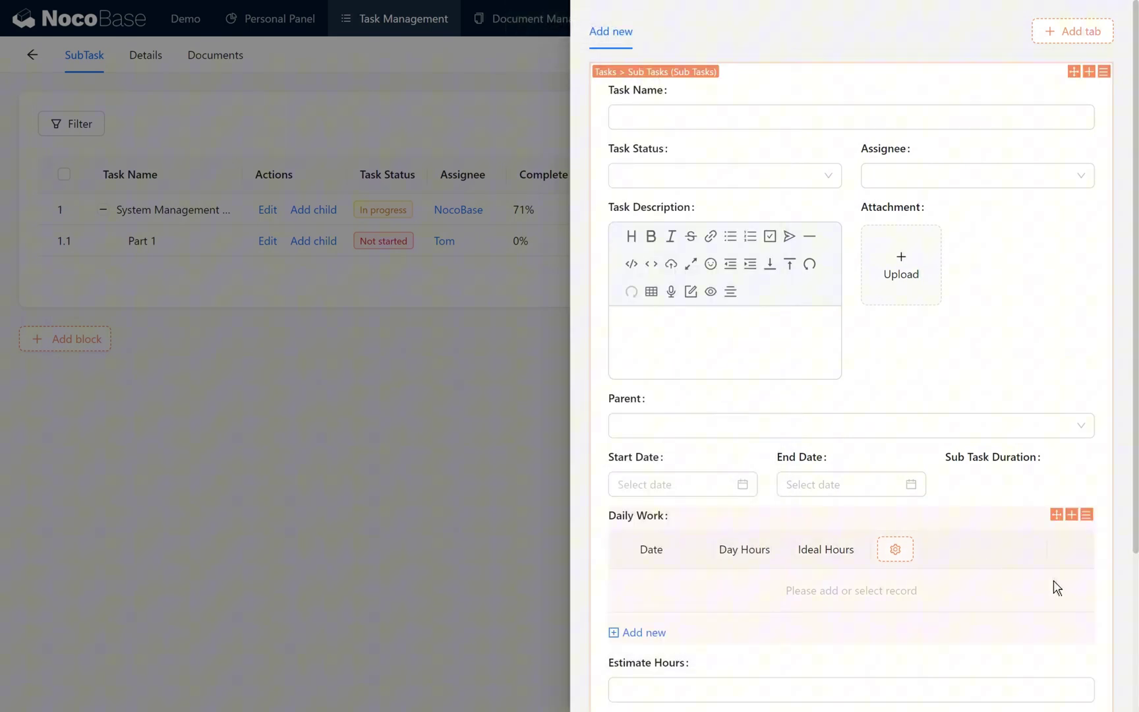
pyautogui.scroll(-1, 1058, 585)
pyautogui.moveTo(1071, 585); pyautogui.dragTo(1086, 514)
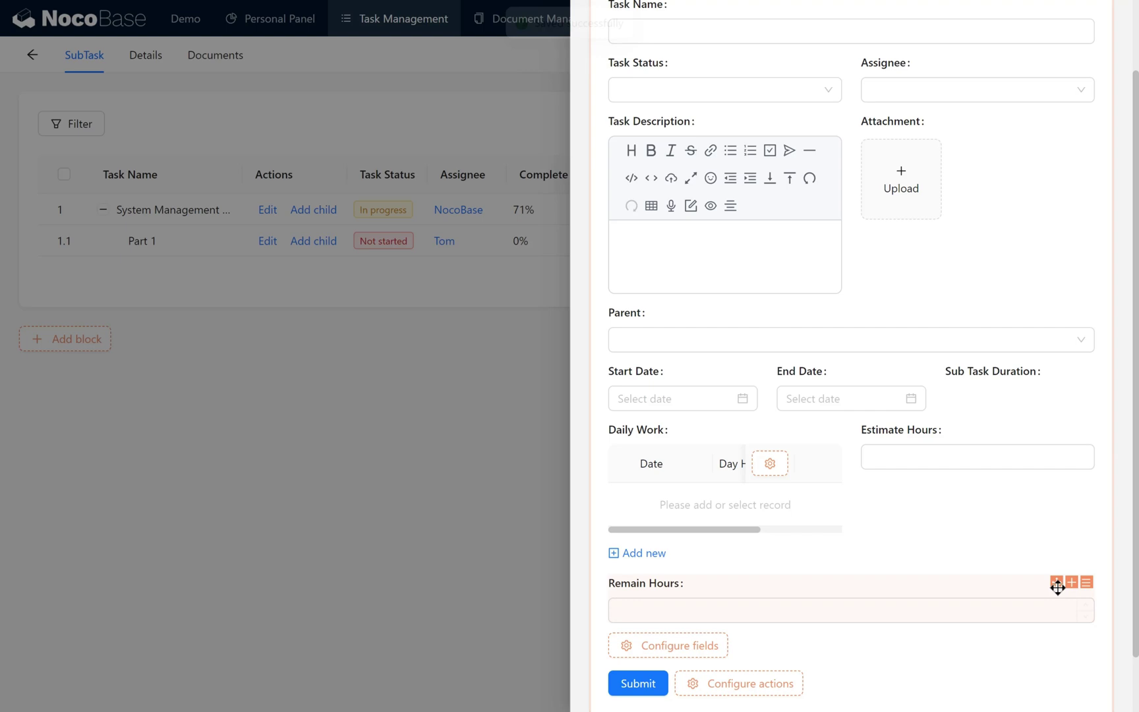
pyautogui.moveTo(1059, 582); pyautogui.dragTo(941, 461)
# Step: Move Sub Task Duration beside the dates and add Complete Percent below Remain Hours
pyautogui.moveTo(1050, 362); pyautogui.dragTo(933, 535)
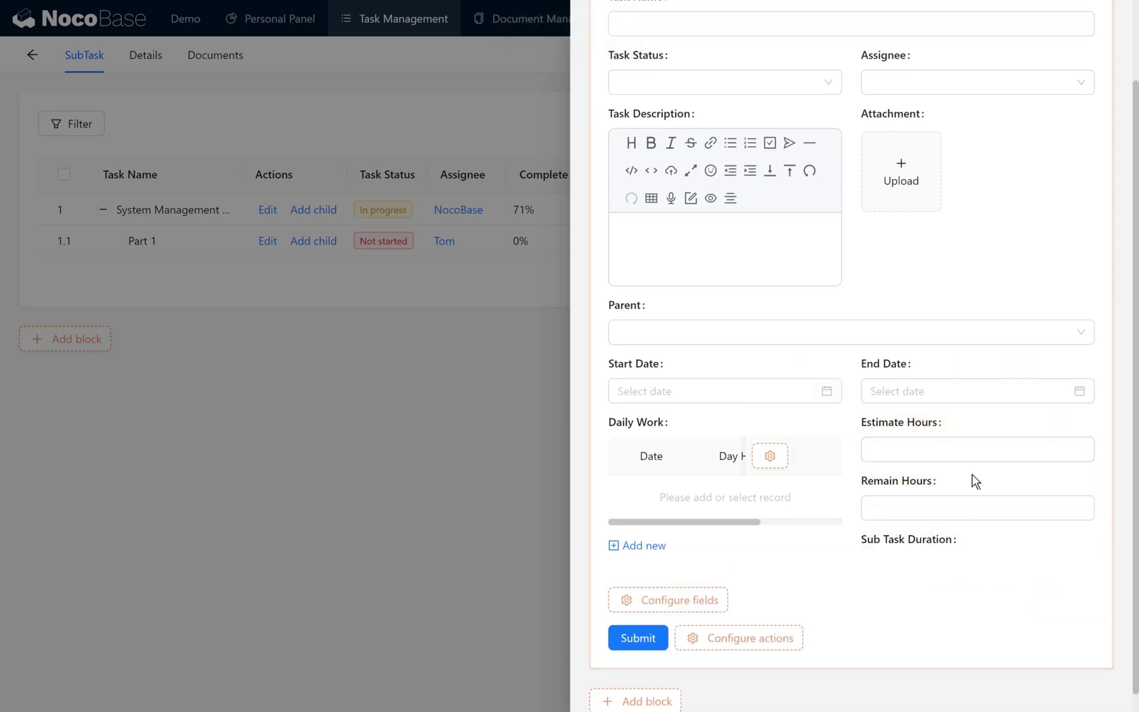
pyautogui.moveTo(1056, 540); pyautogui.dragTo(1082, 394)
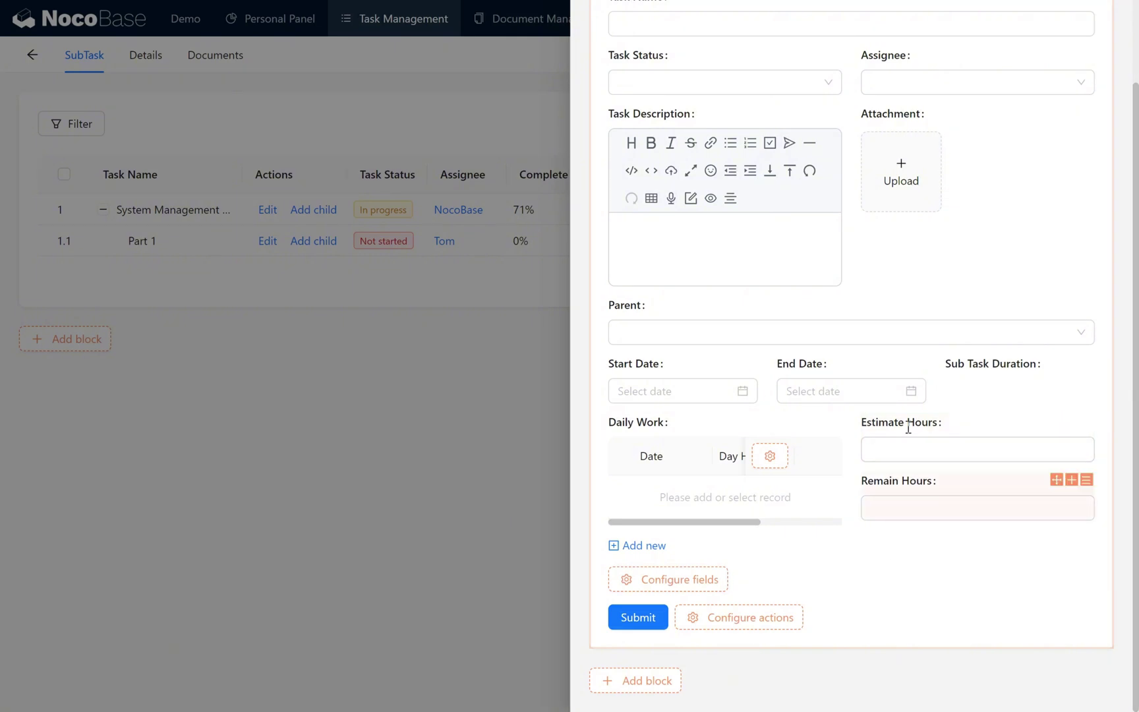
pyautogui.moveTo(681, 590)
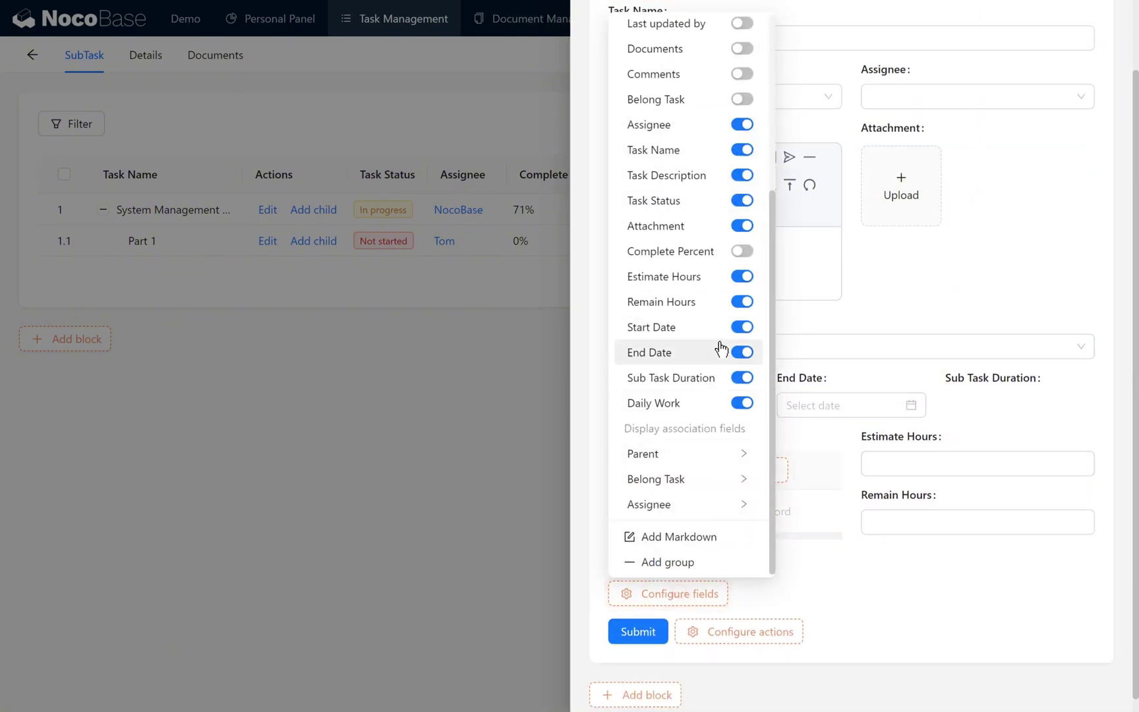
pyautogui.click(741, 251)
pyautogui.moveTo(1055, 592); pyautogui.dragTo(890, 541)
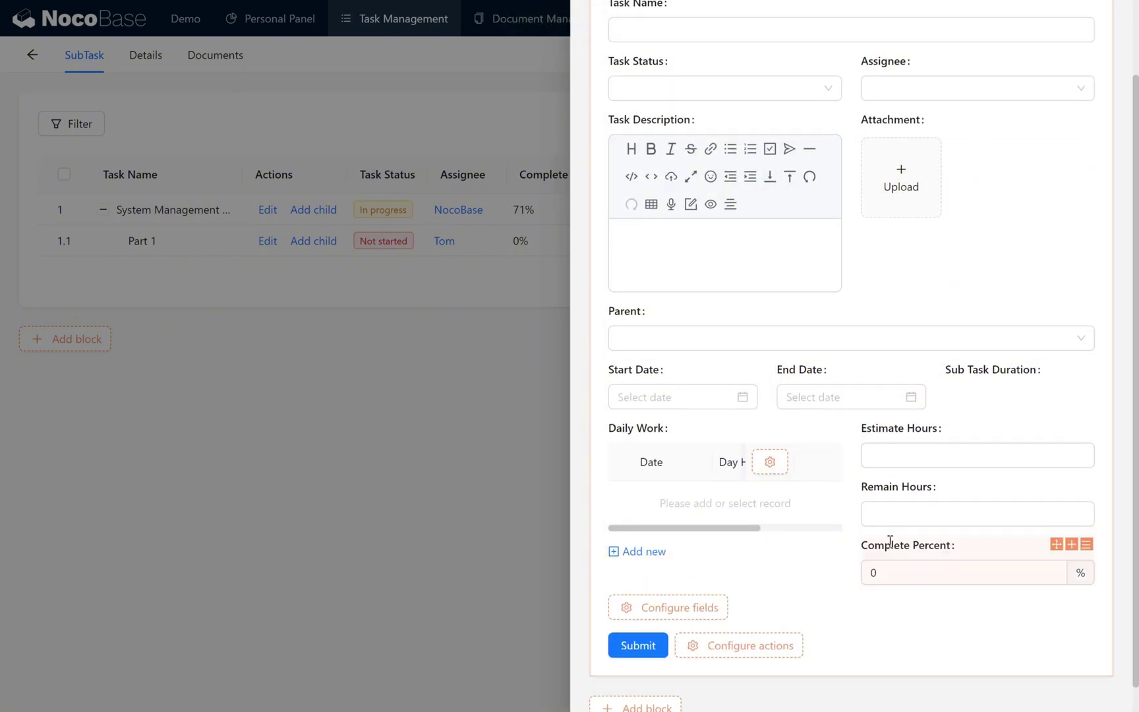
# Step: Set the Add new popup size to Large and reopen the form
pyautogui.click(404, 477)
pyautogui.moveTo(680, 126)
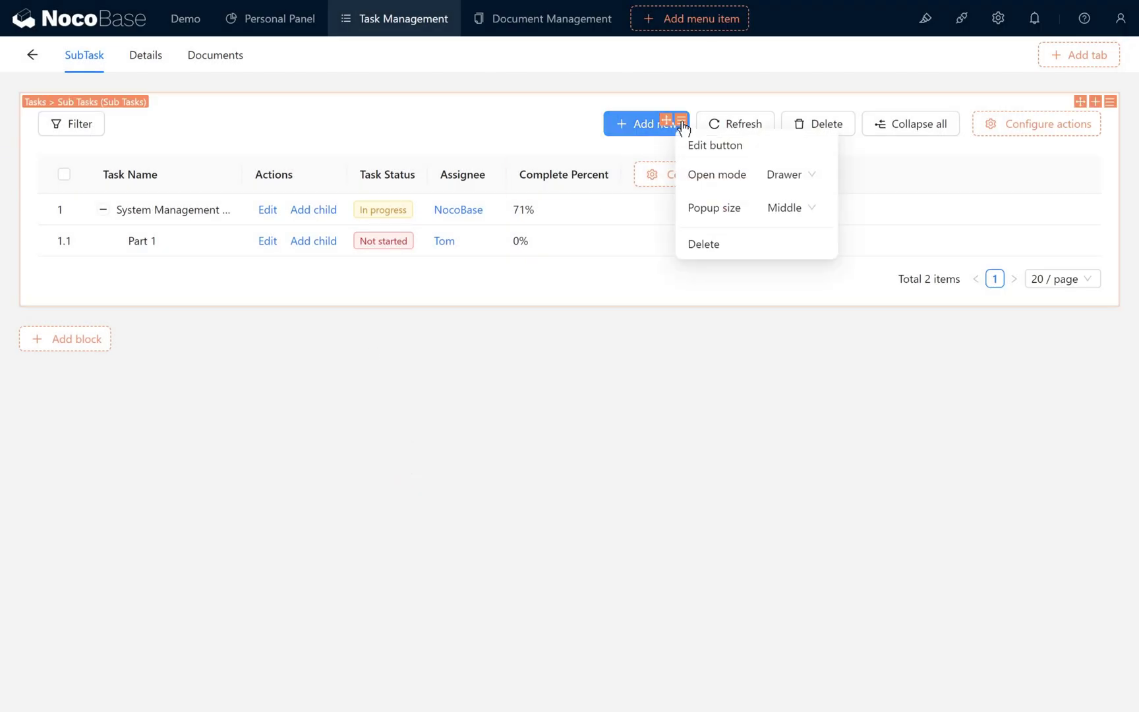
pyautogui.click(775, 208)
pyautogui.click(775, 291)
pyautogui.click(636, 128)
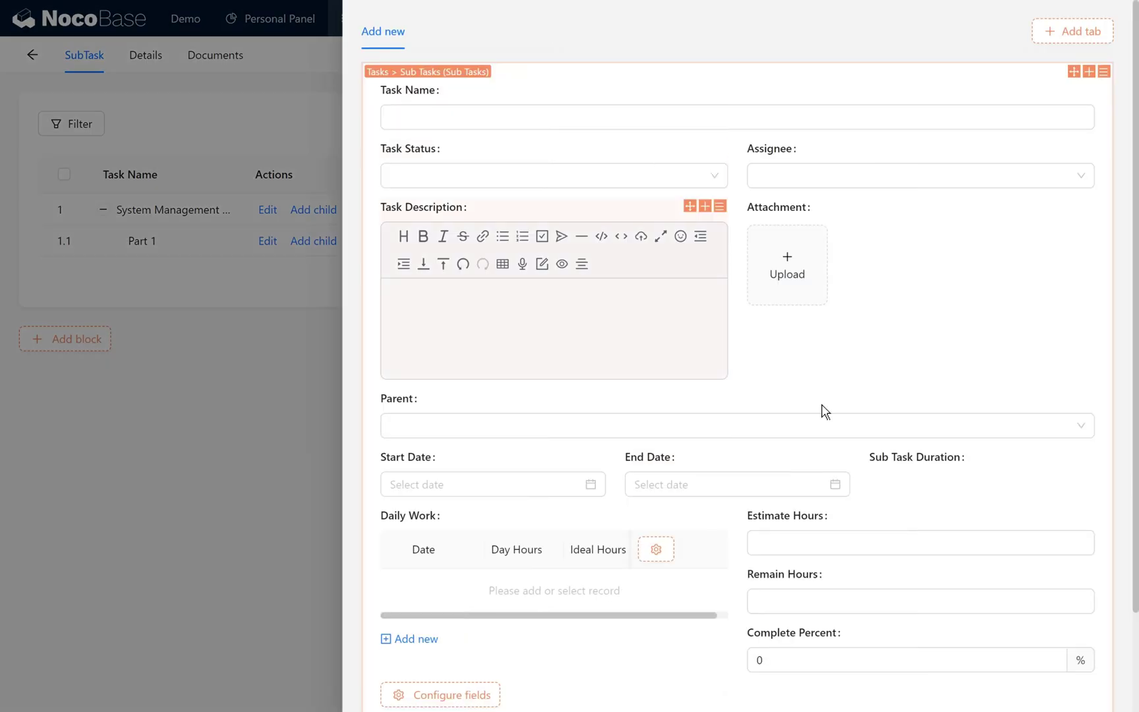
# Step: Make Start Date, End Date and Estimate Hours required fields
pyautogui.moveTo(597, 460)
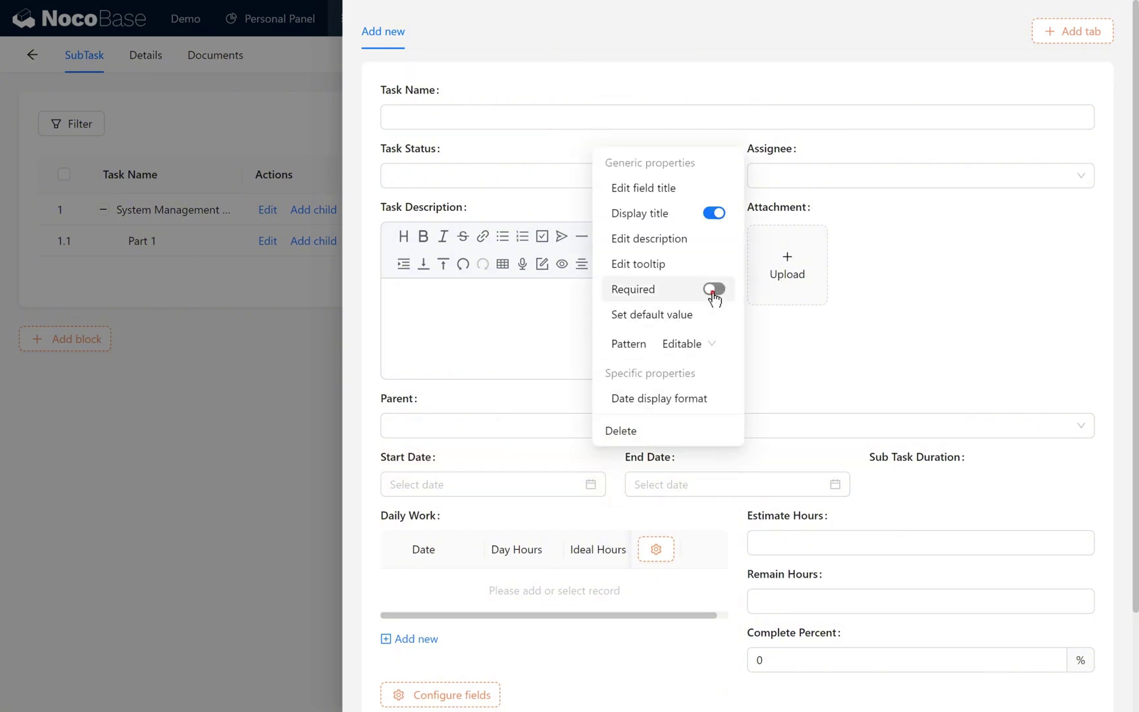
pyautogui.click(714, 289)
pyautogui.moveTo(842, 455)
pyautogui.click(956, 288)
pyautogui.moveTo(1087, 516)
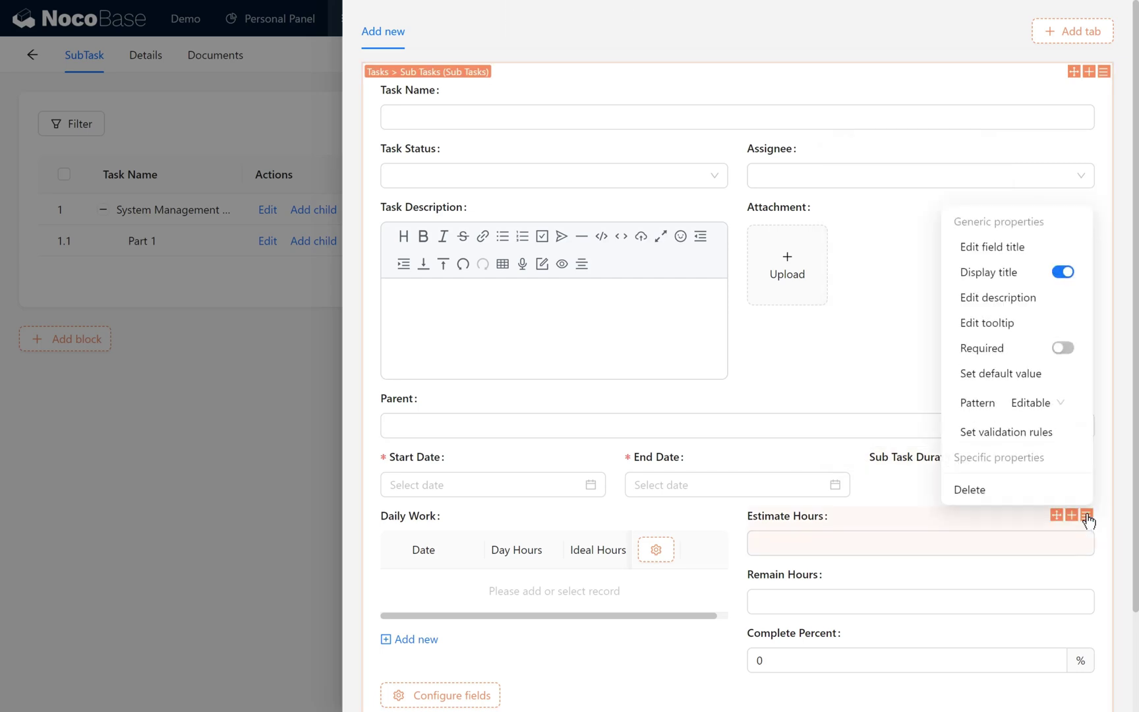
pyautogui.click(1062, 348)
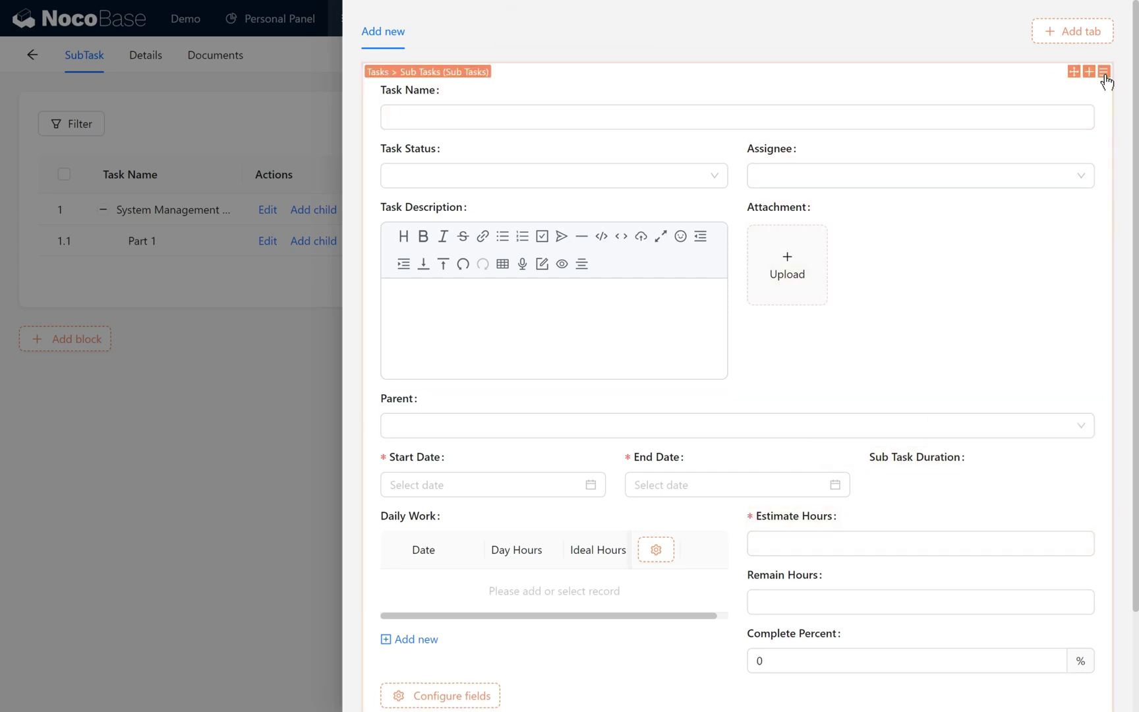
# Step: Create a form linkage rule named 'Work Hours Calculation'
pyautogui.moveTo(1105, 74)
pyautogui.click(1068, 150)
pyautogui.click(623, 295)
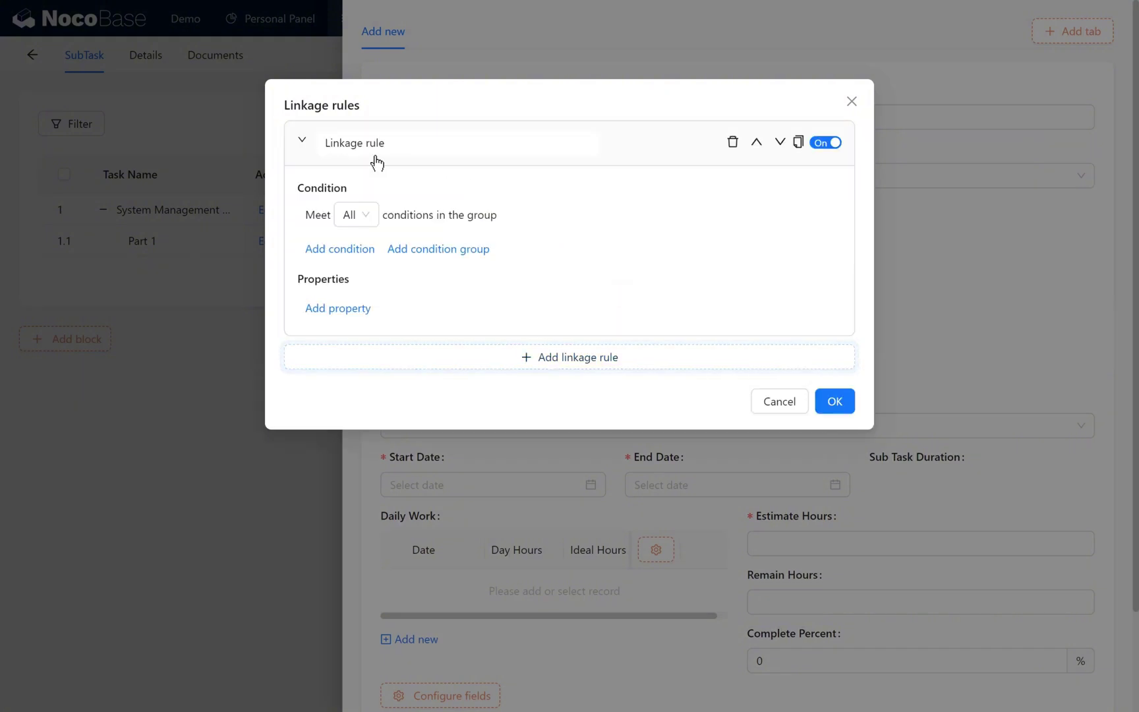
pyautogui.tripleClick(455, 142)
pyautogui.write('Work')
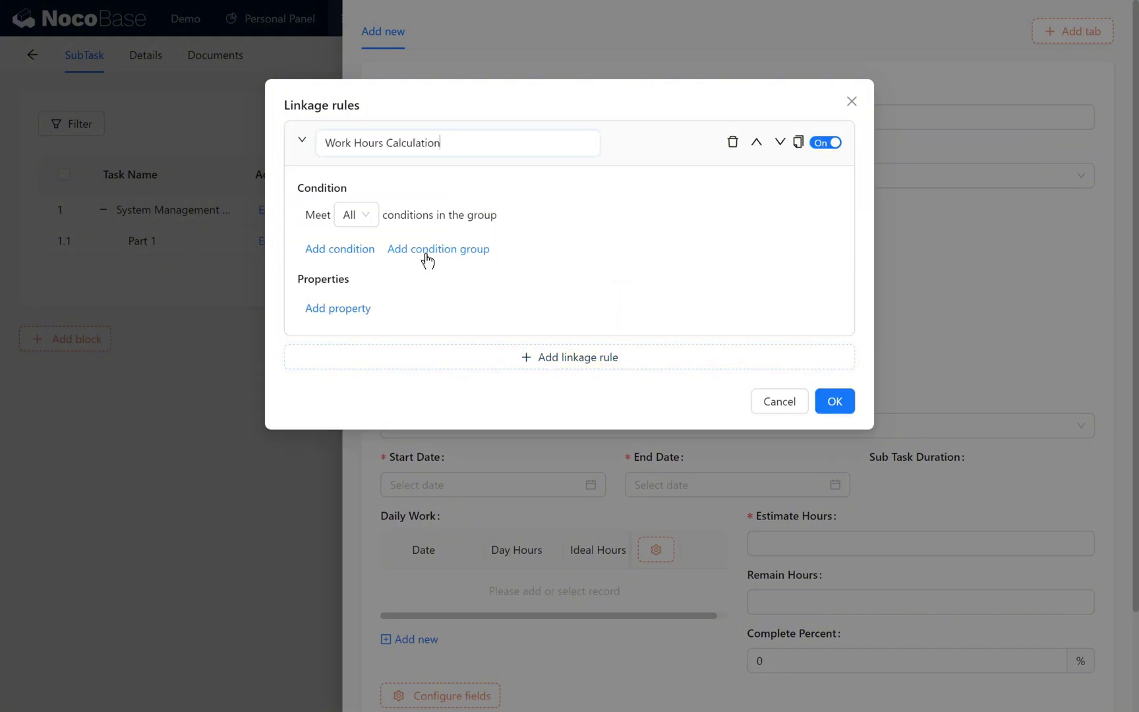
pyautogui.write(' Hours Calculation')
# Step: Add a rule property assigning Complete Percent a value by expression
pyautogui.click(340, 307)
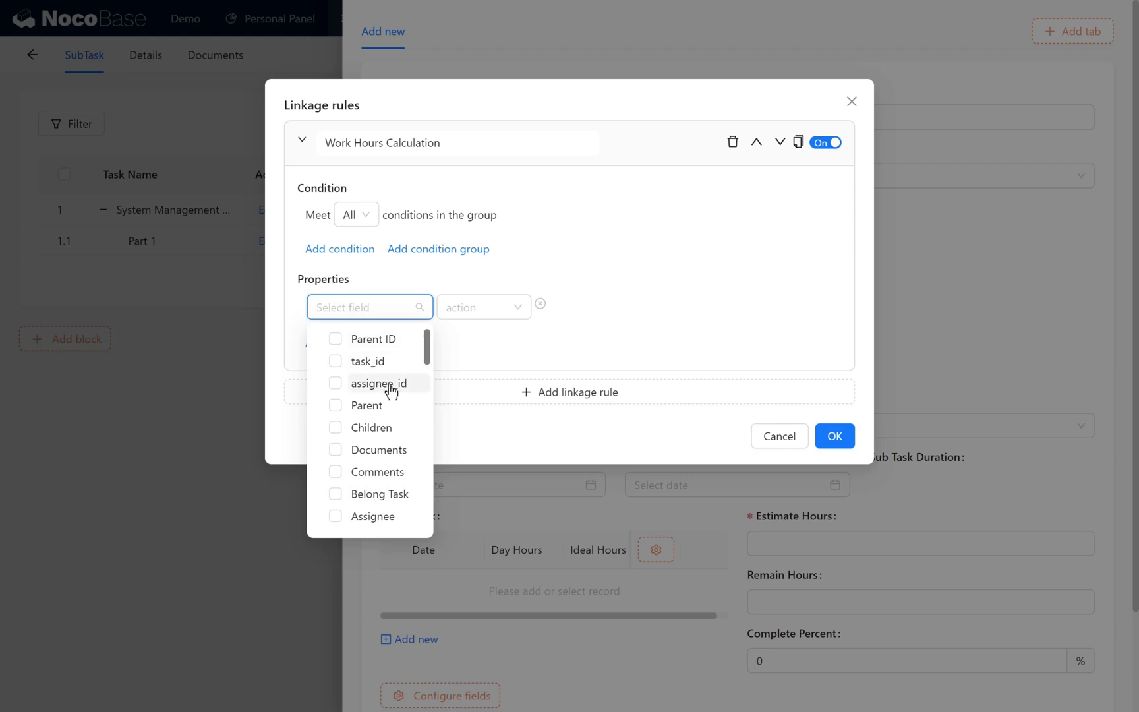
pyautogui.scroll(-10, 403, 435)
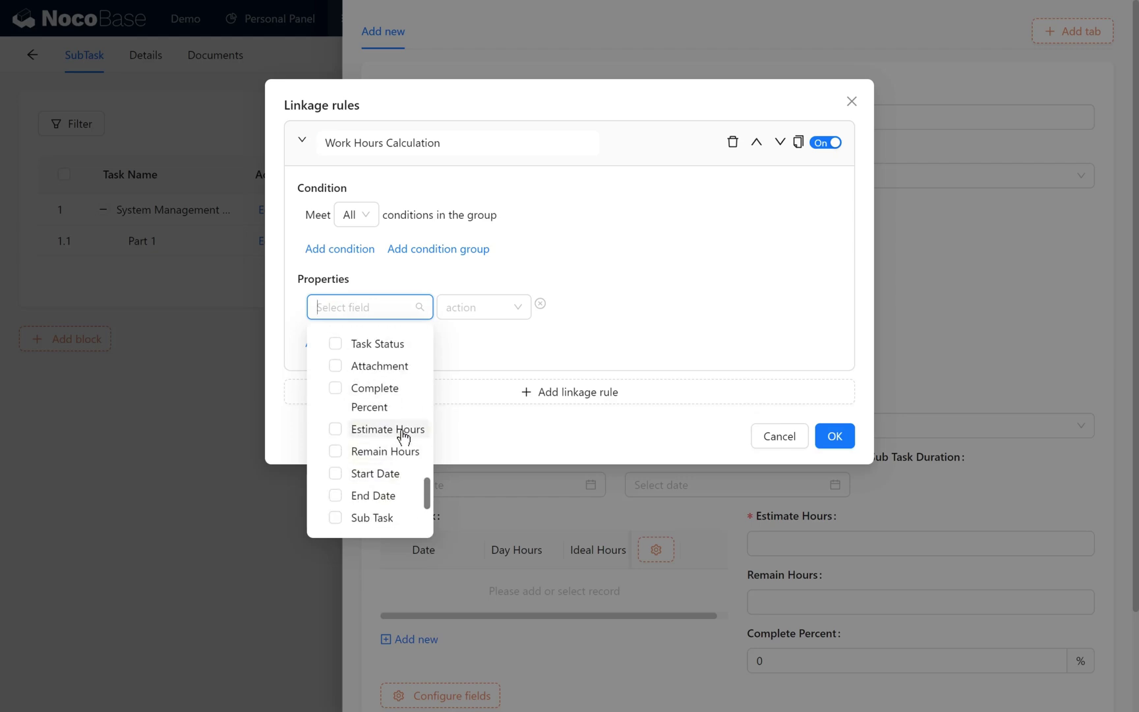
pyautogui.click(386, 404)
pyautogui.click(493, 308)
pyautogui.scroll(-1, 474, 488)
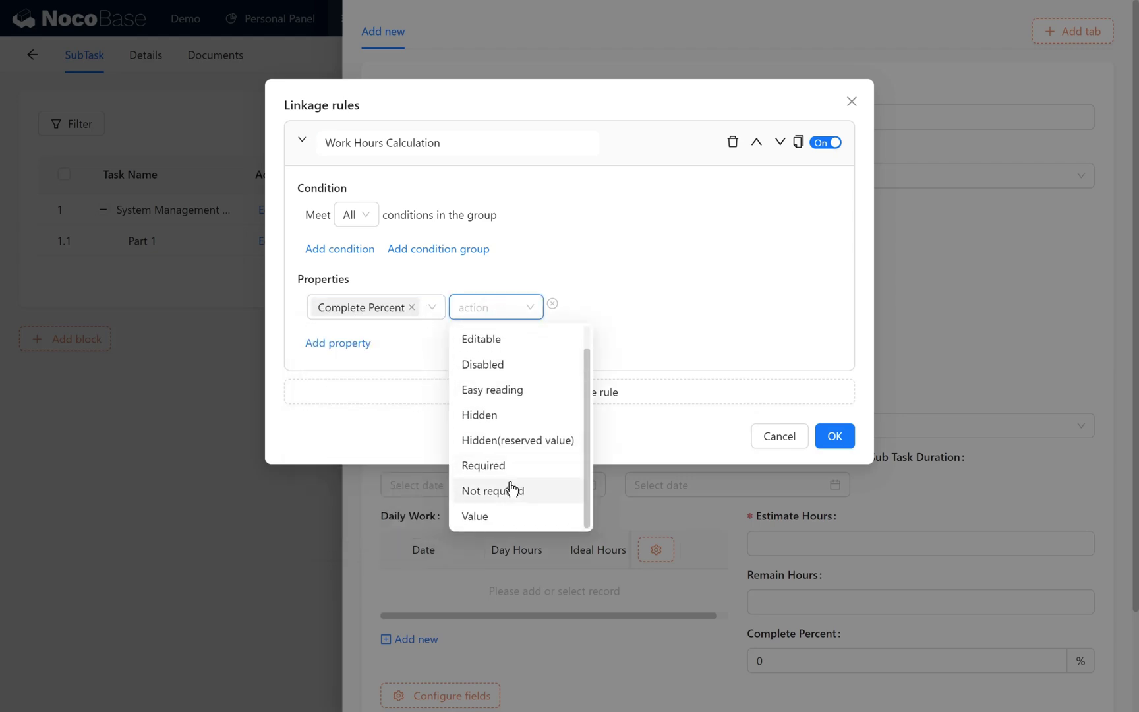
pyautogui.click(478, 516)
pyautogui.click(637, 308)
pyautogui.click(608, 365)
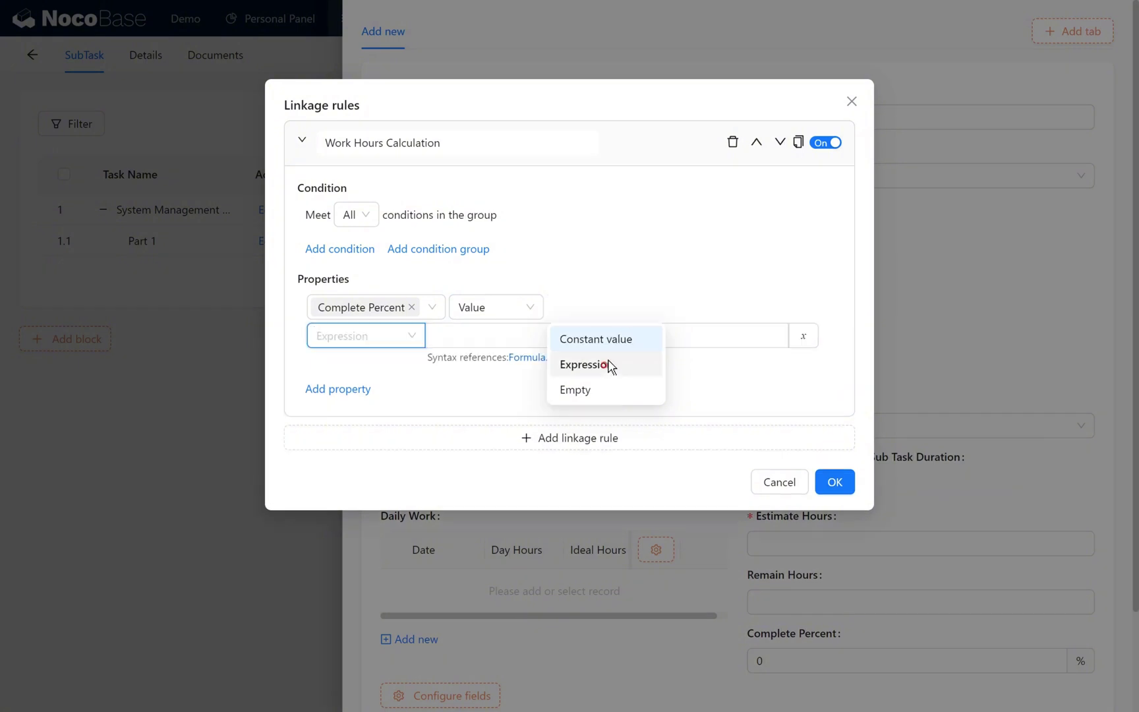
# Step: Start the Complete Percent expression with SUM of Daily Work's Day Hours
pyautogui.click(807, 338)
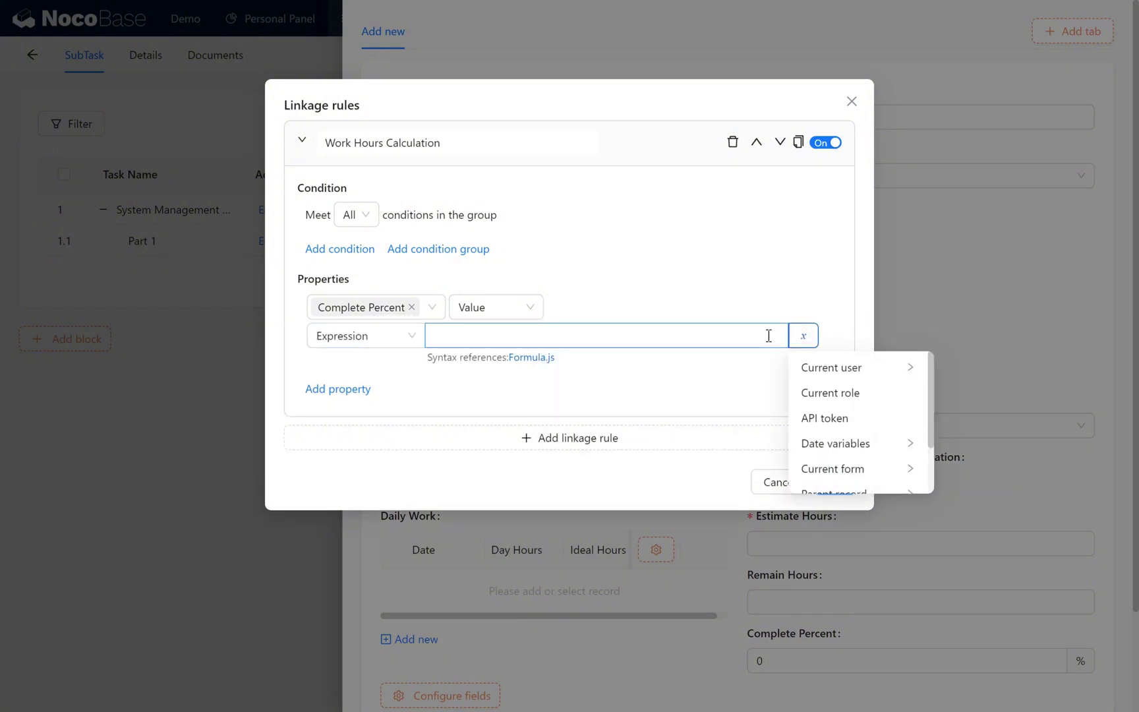
pyautogui.click(725, 335)
pyautogui.write('SUM(')
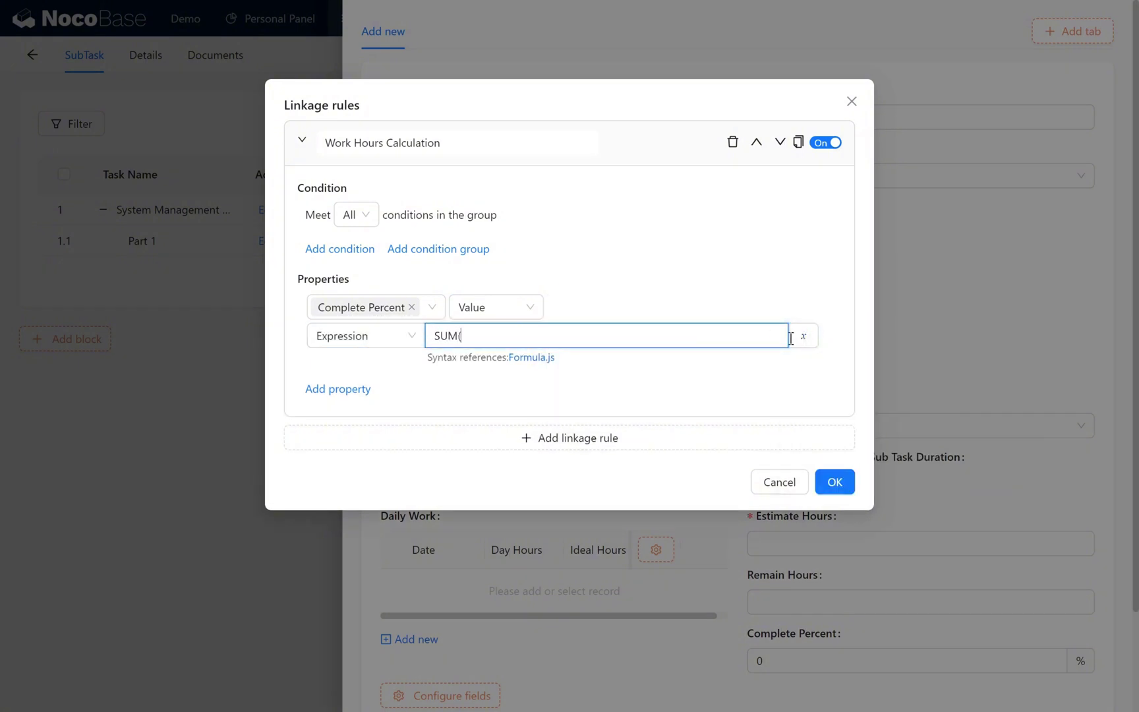
pyautogui.click(803, 335)
pyautogui.click(878, 468)
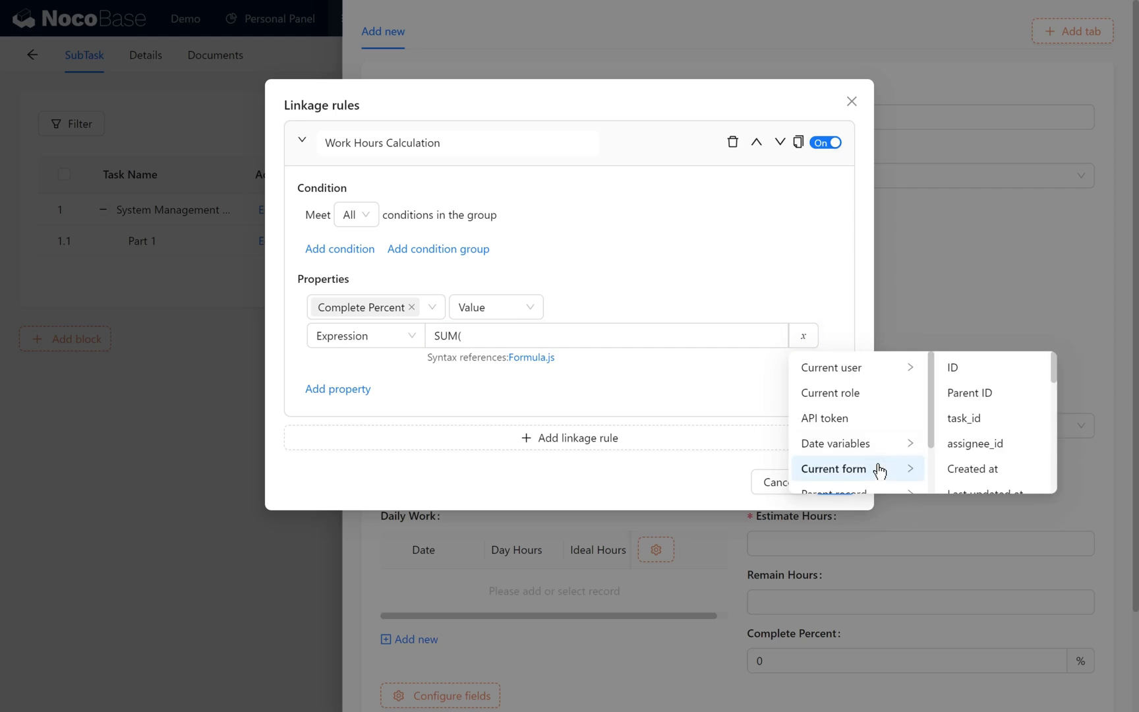
pyautogui.scroll(-5, 995, 448)
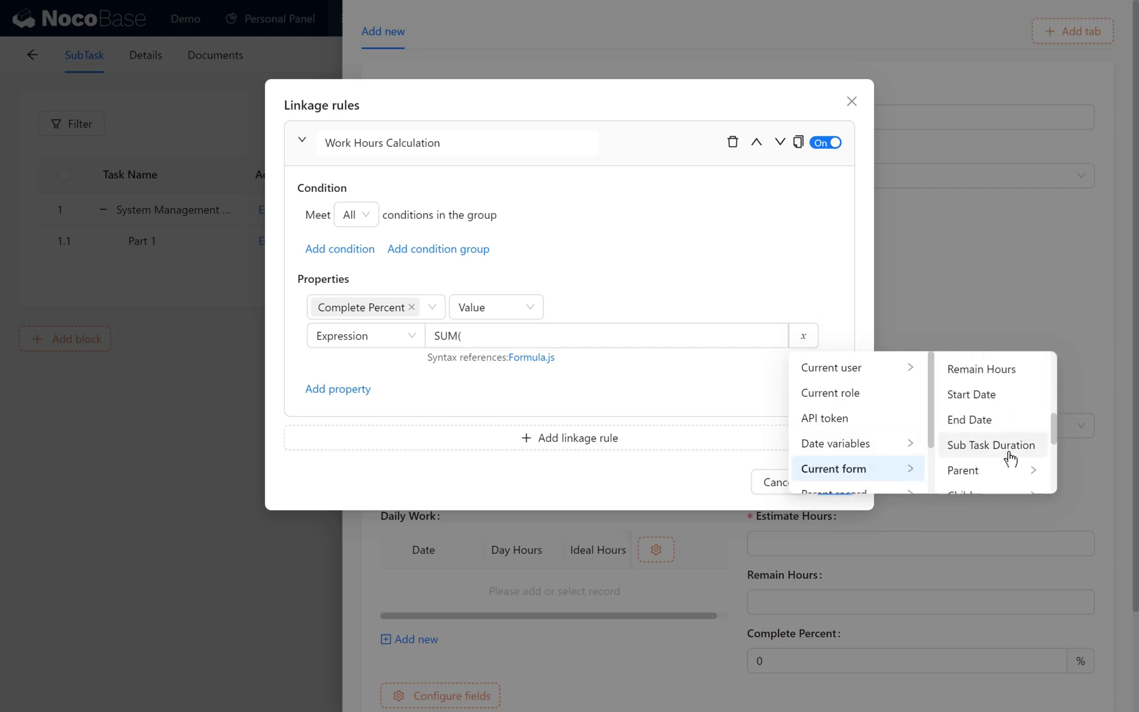
pyautogui.scroll(-3, 1011, 462)
pyautogui.click(1010, 473)
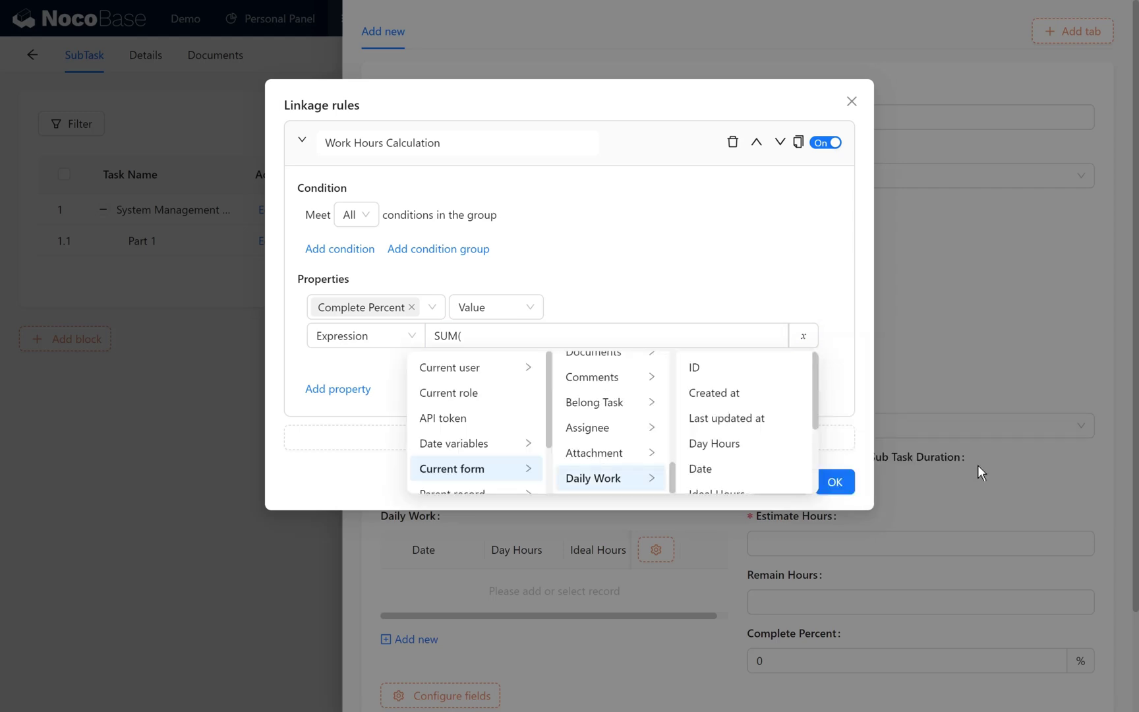
pyautogui.click(772, 446)
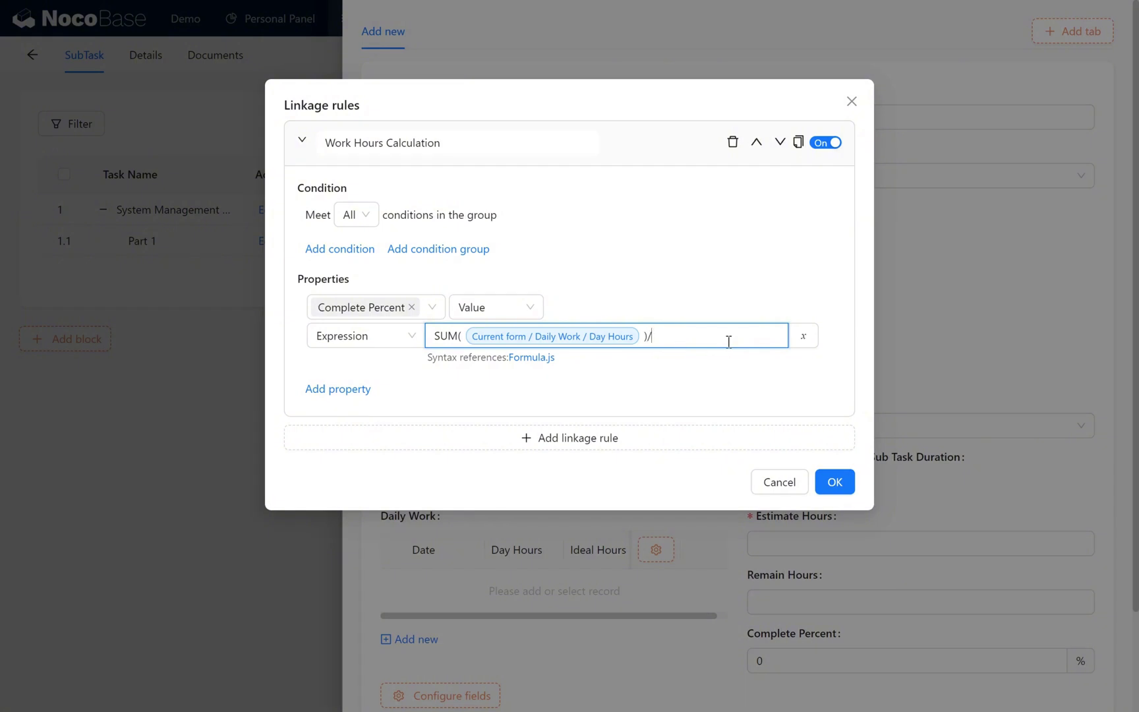
# Step: Divide the Complete Percent expression by Estimate Hours
pyautogui.click(805, 337)
pyautogui.scroll(-1, 789, 408)
pyautogui.click(784, 429)
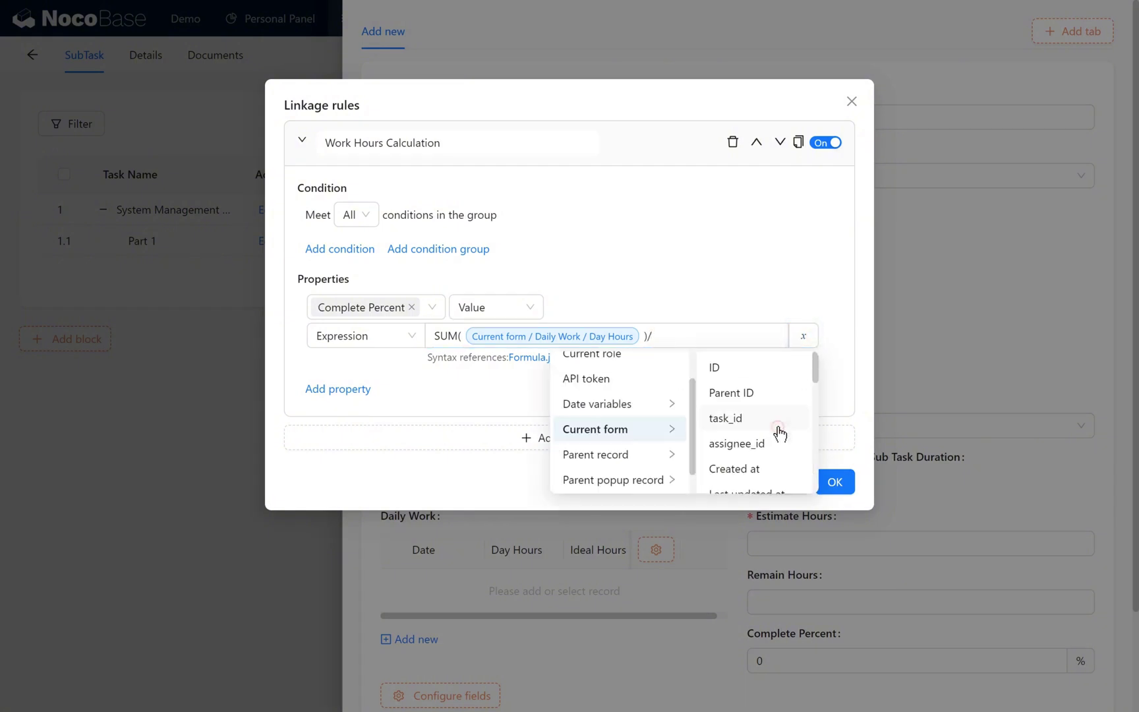
pyautogui.scroll(-3, 780, 433)
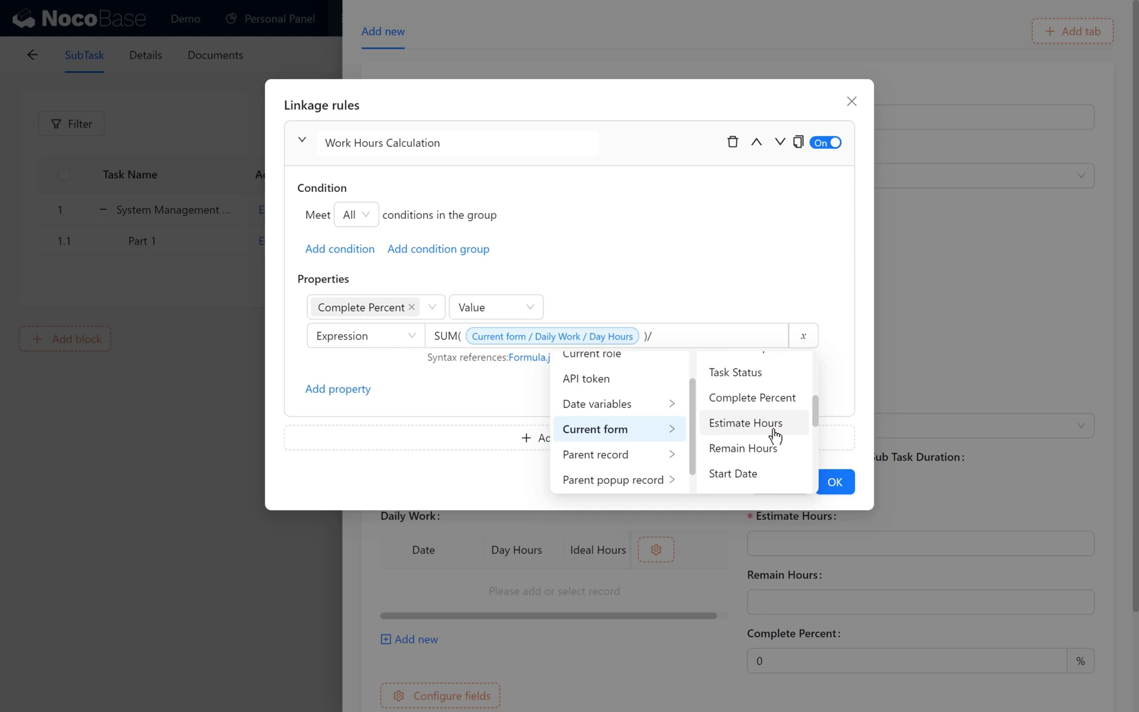
pyautogui.click(775, 424)
# Step: Add a second property assigning Remain Hours a value by expression
pyautogui.click(338, 406)
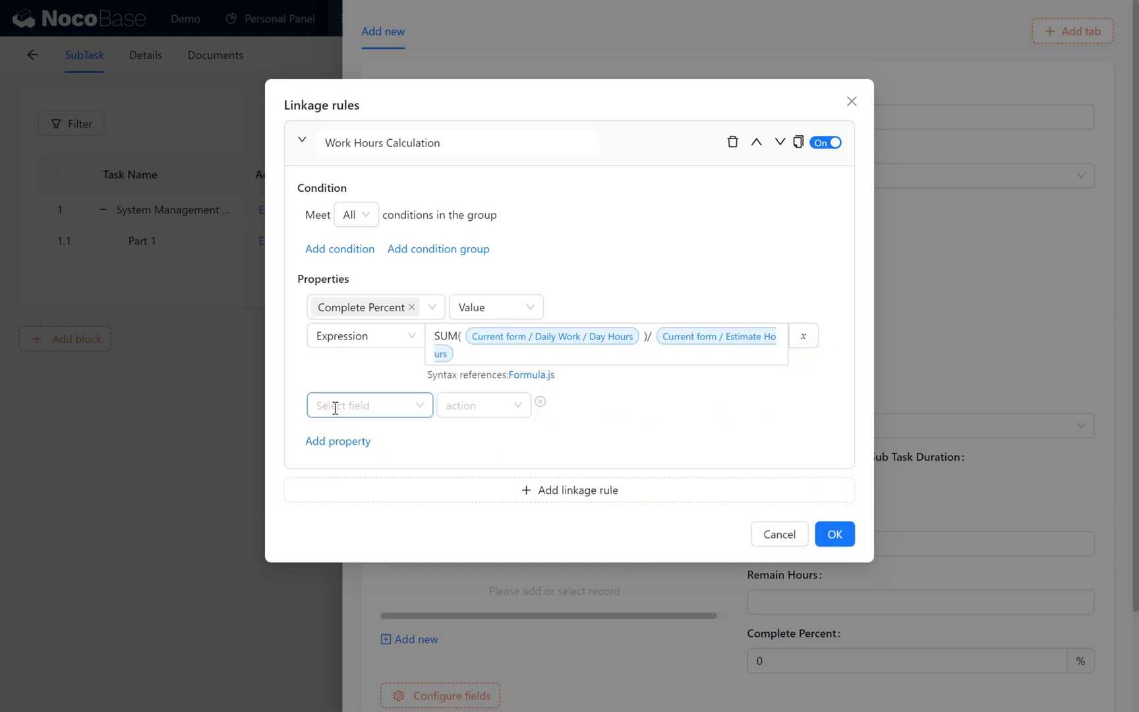
pyautogui.click(357, 406)
pyautogui.scroll(-5, 361, 567)
pyautogui.click(389, 609)
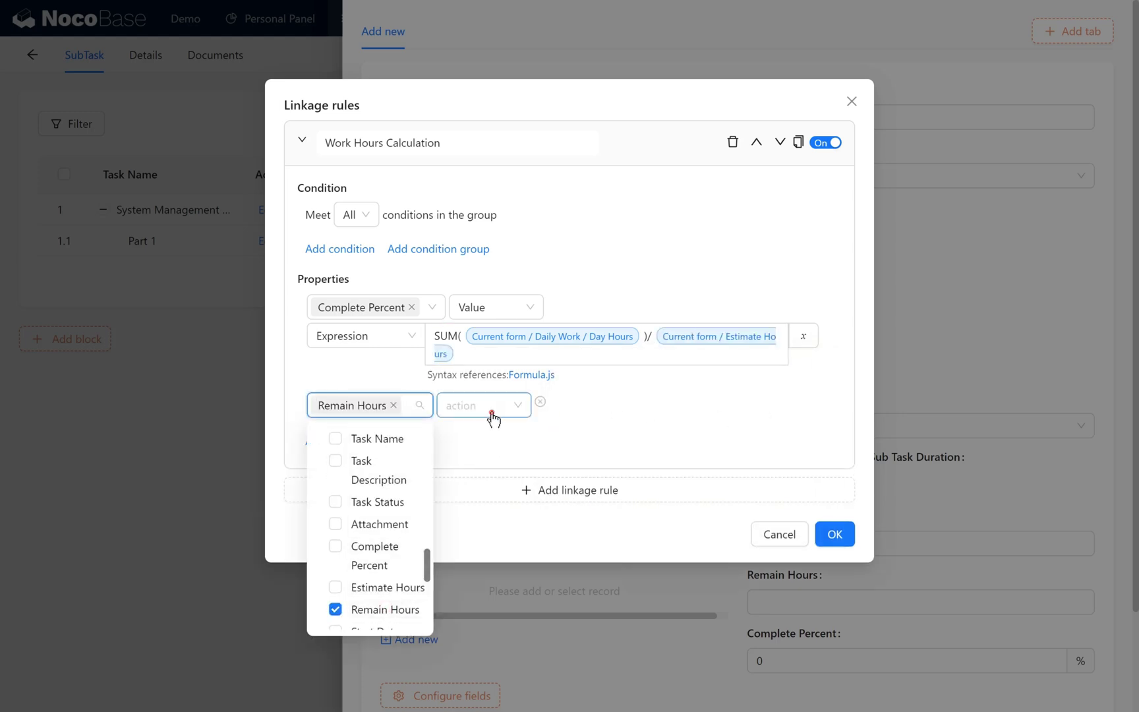
pyautogui.click(491, 408)
pyautogui.scroll(-2, 508, 524)
pyautogui.click(462, 614)
pyautogui.click(593, 405)
pyautogui.click(595, 465)
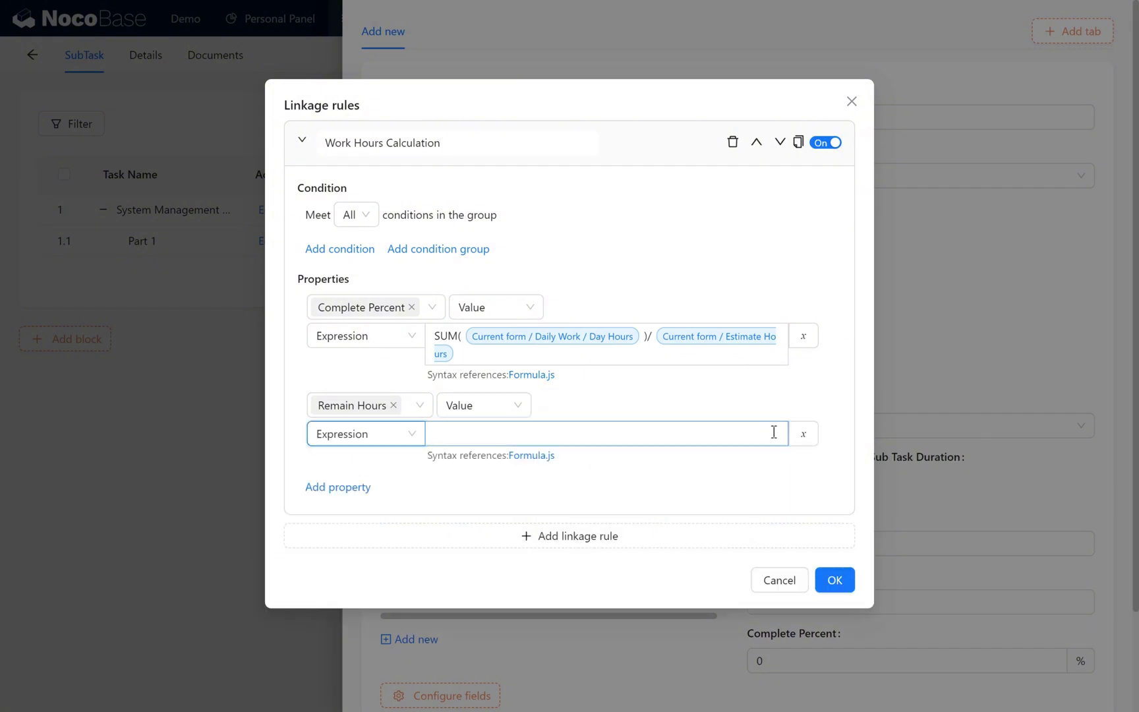
# Step: Set the Remain Hours expression to Estimate Hours minus SUM of Daily Work Day Hours
pyautogui.click(804, 434)
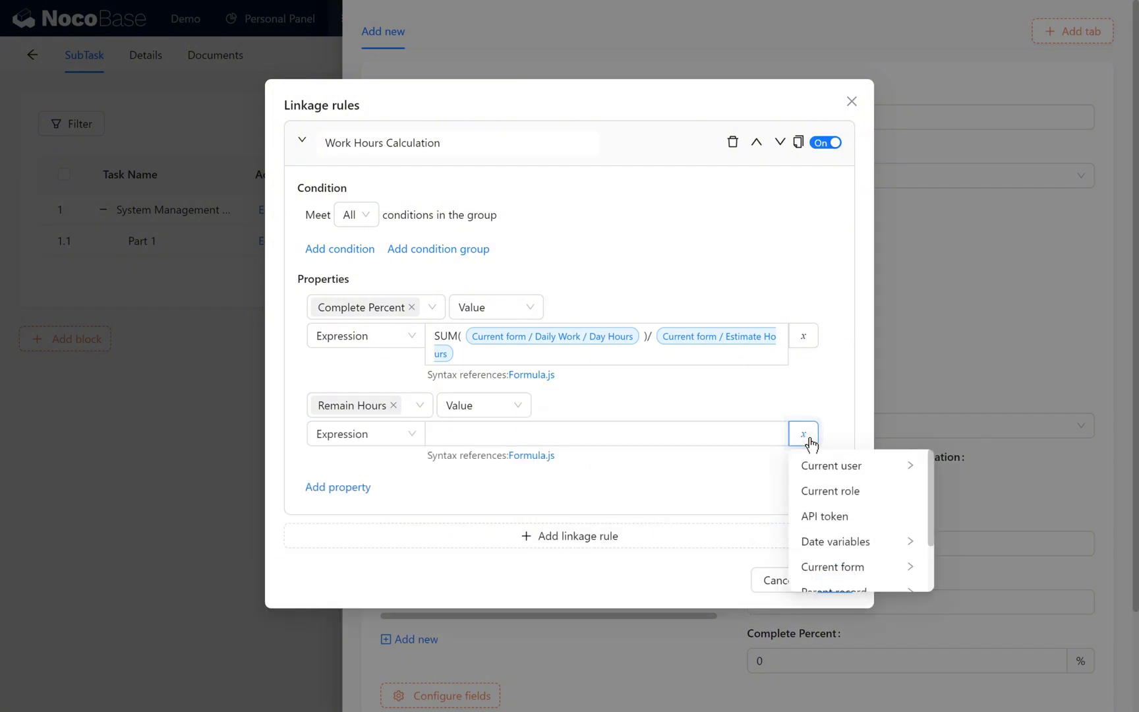
pyautogui.click(887, 531)
pyautogui.scroll(-4, 960, 547)
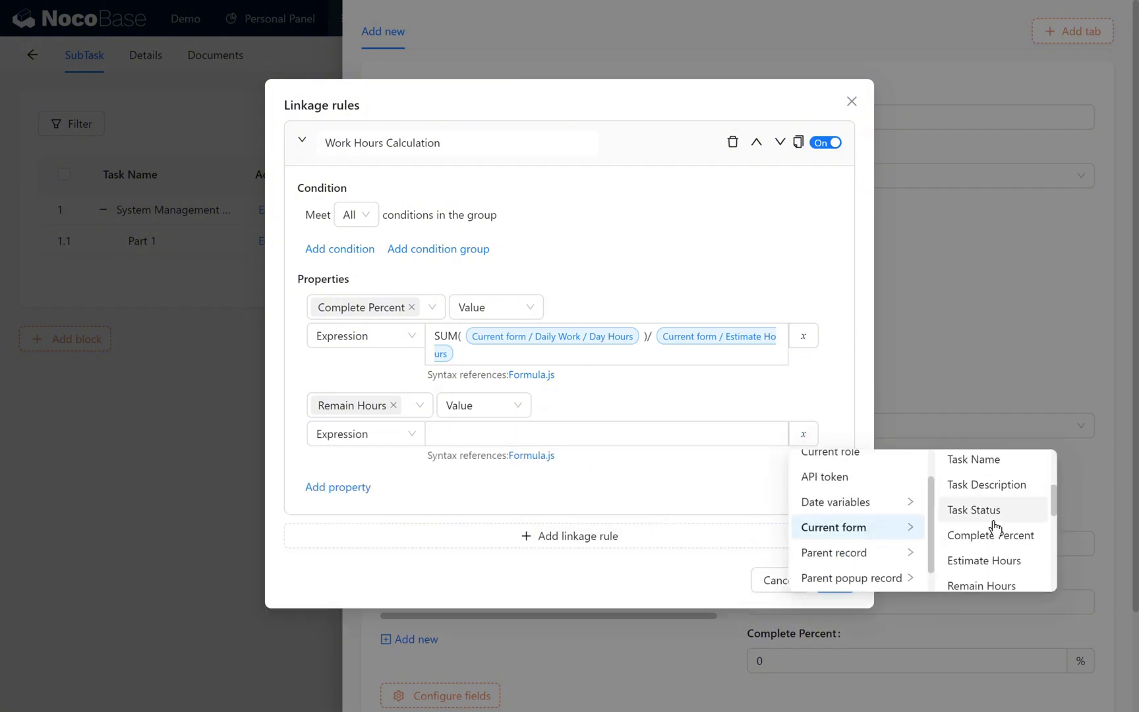
pyautogui.click(959, 544)
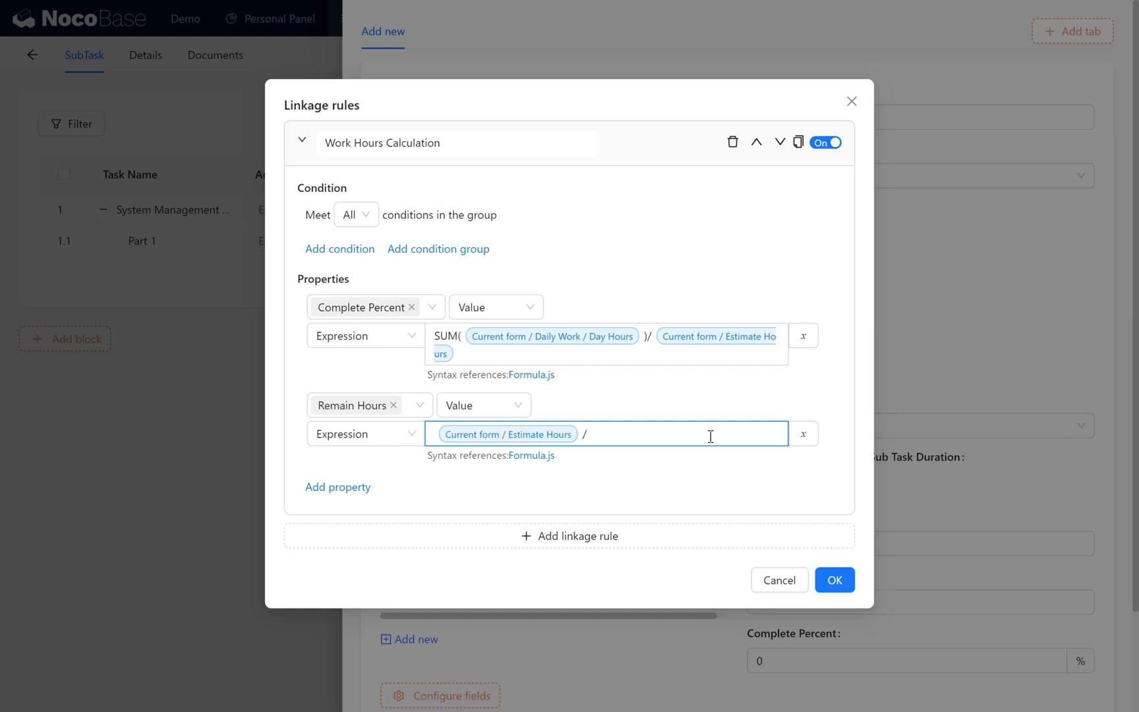
pyautogui.click(802, 436)
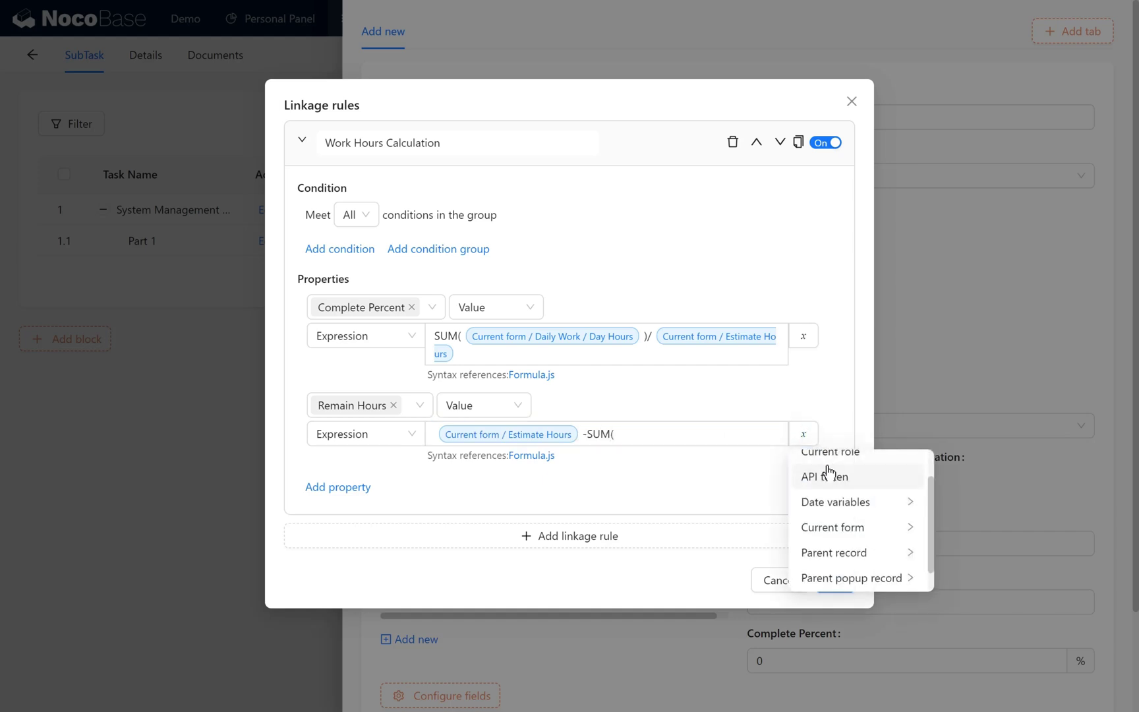
pyautogui.click(876, 528)
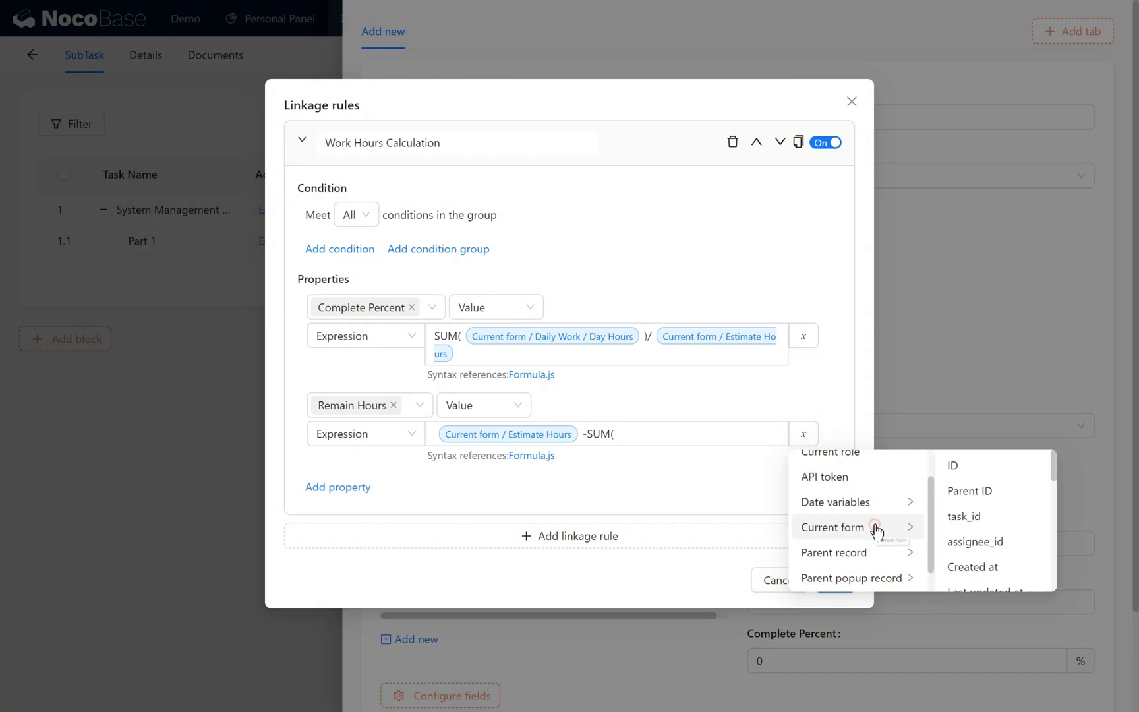
pyautogui.scroll(-6, 986, 539)
pyautogui.click(1002, 577)
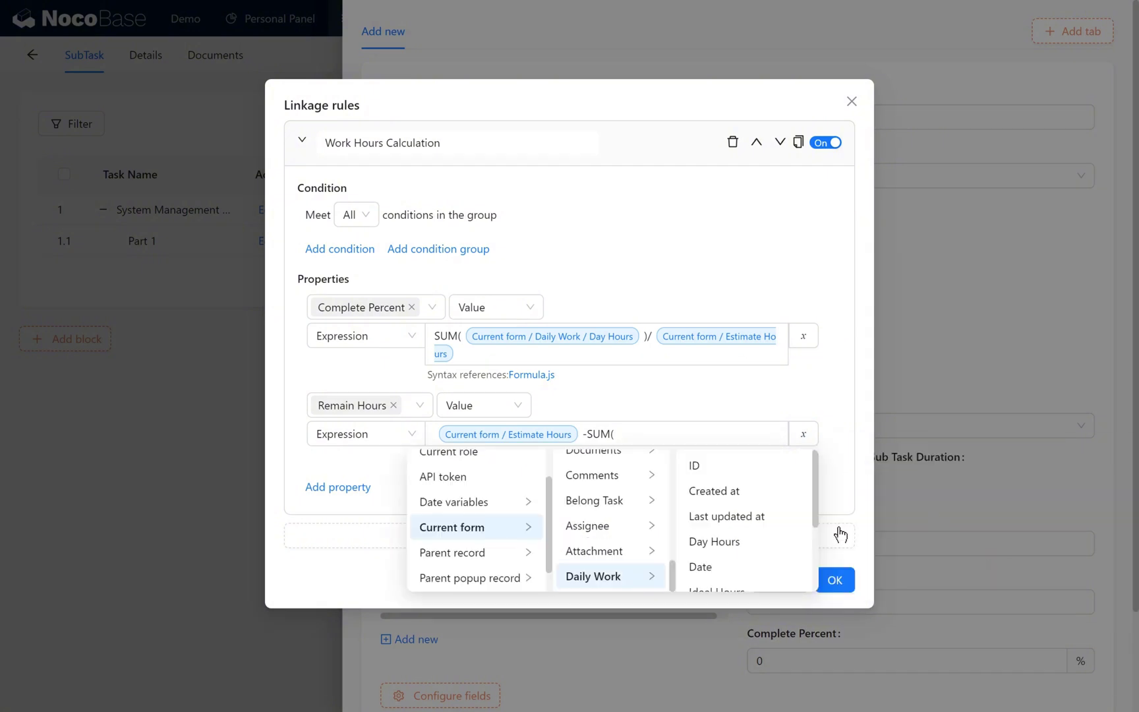
pyautogui.click(769, 541)
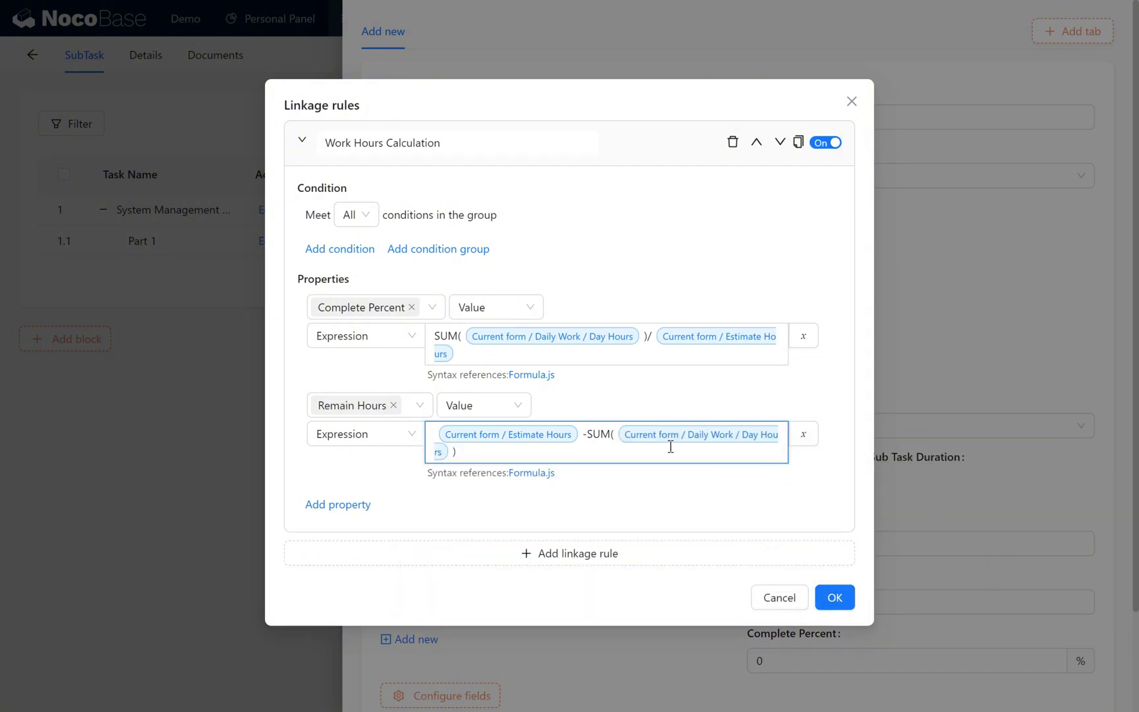
# Step: Finish editing the Remain Hours expression and save the Work Hours Calculation rule
pyautogui.moveTo(670, 451); pyautogui.dragTo(590, 435)
pyautogui.click(600, 451)
pyautogui.click(836, 598)
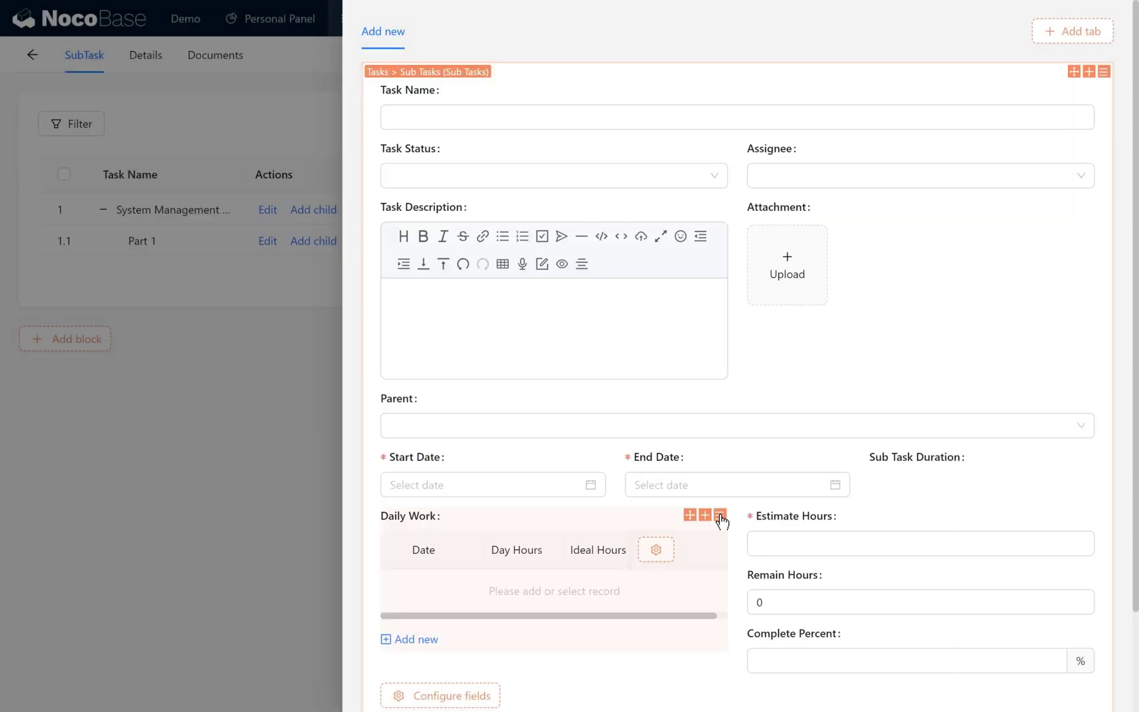
pyautogui.moveTo(722, 521)
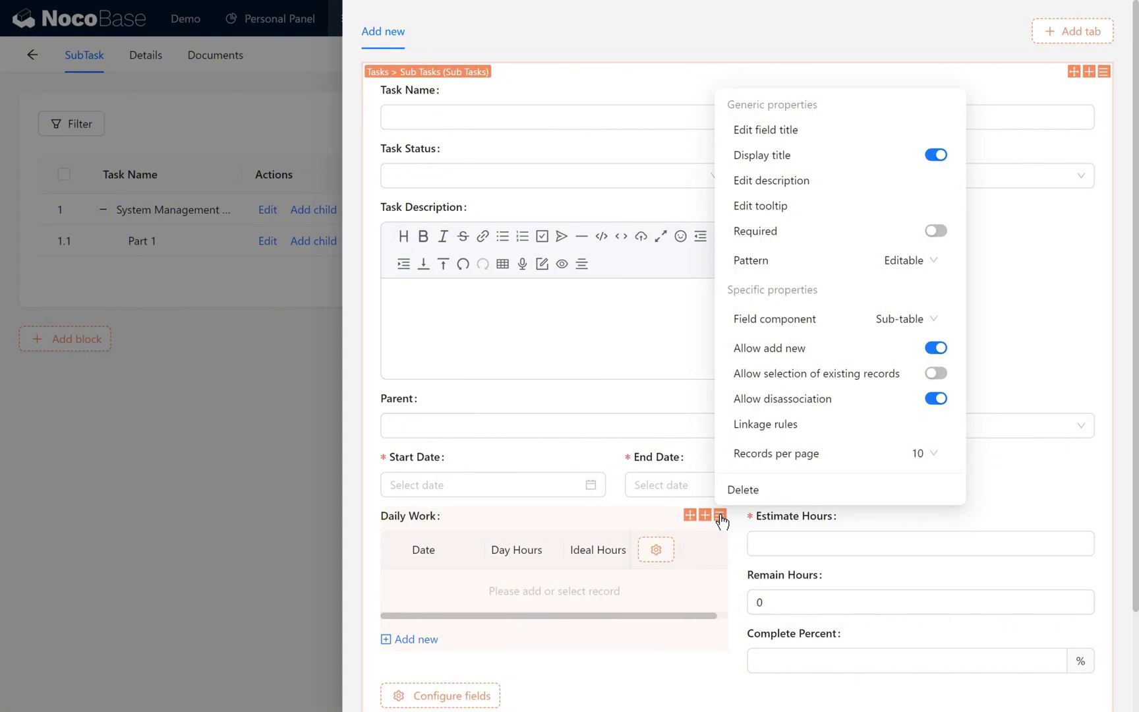
# Step: Create a Daily Work linkage rule assigning Ideal Hours a value by expression
pyautogui.click(815, 427)
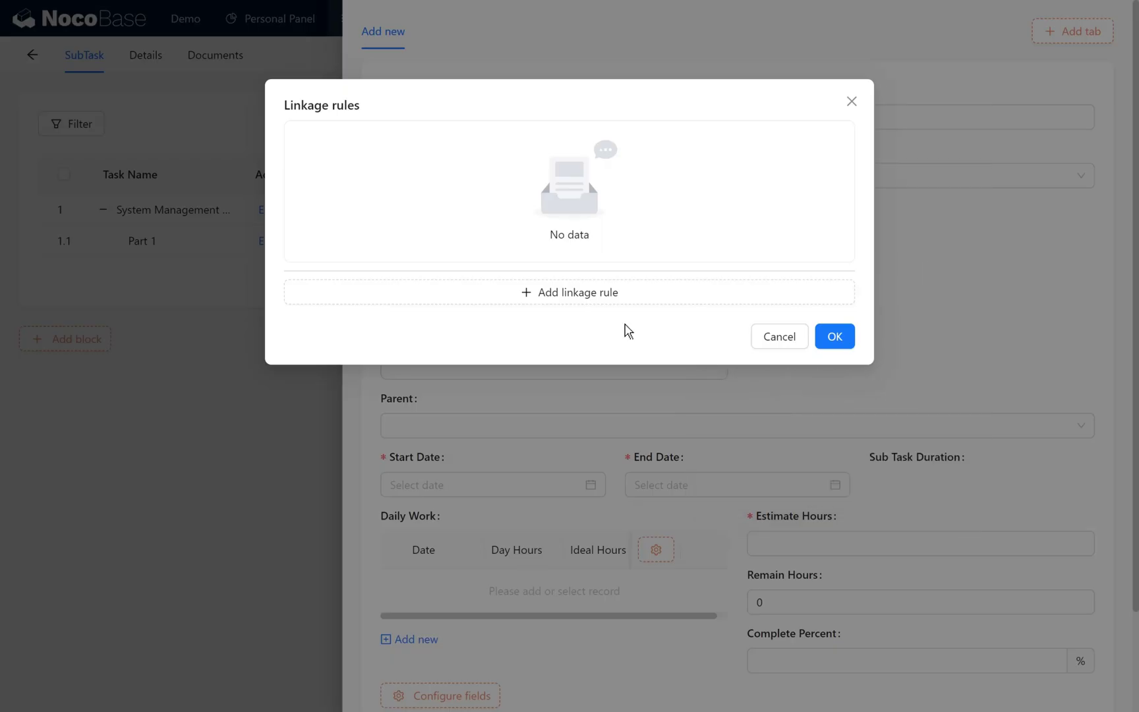
pyautogui.click(590, 294)
pyautogui.click(363, 303)
pyautogui.click(364, 308)
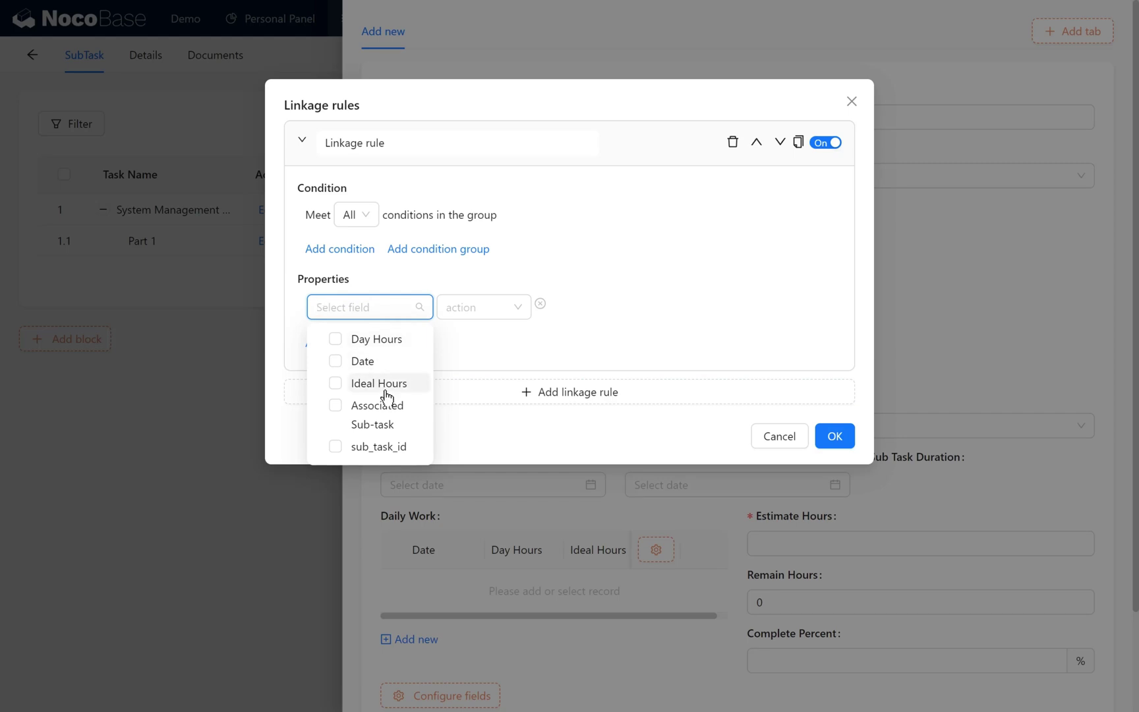
pyautogui.click(385, 391)
pyautogui.click(498, 318)
pyautogui.scroll(-1, 501, 525)
pyautogui.click(501, 521)
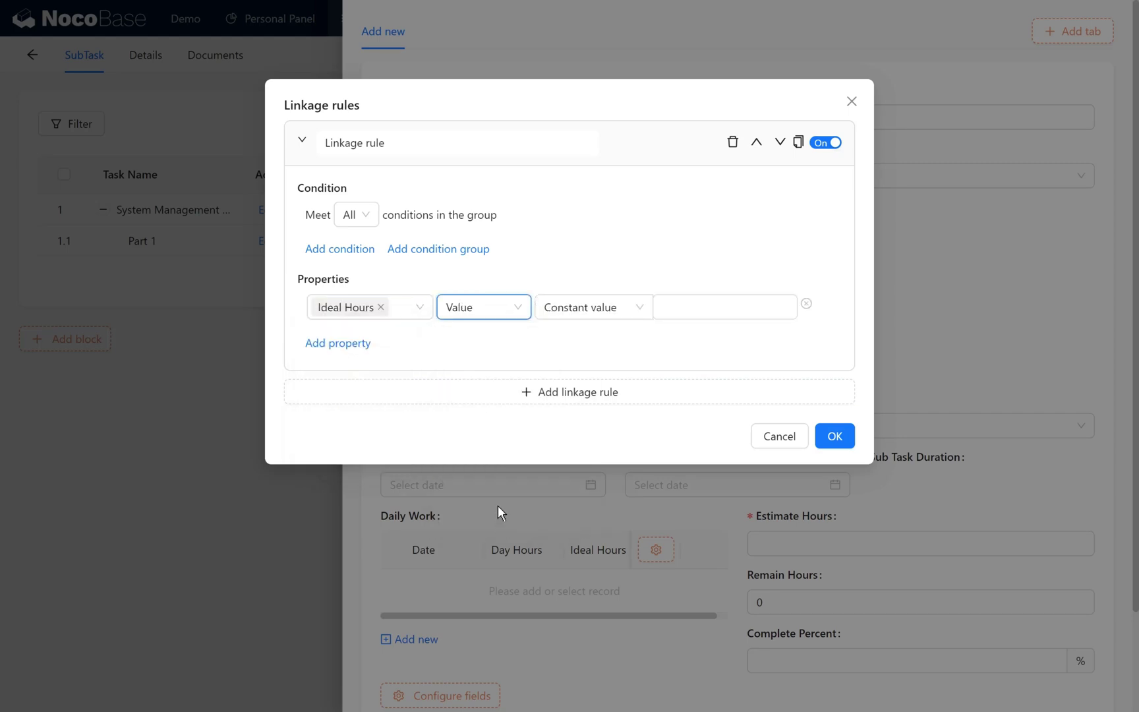
pyautogui.click(580, 308)
pyautogui.click(646, 352)
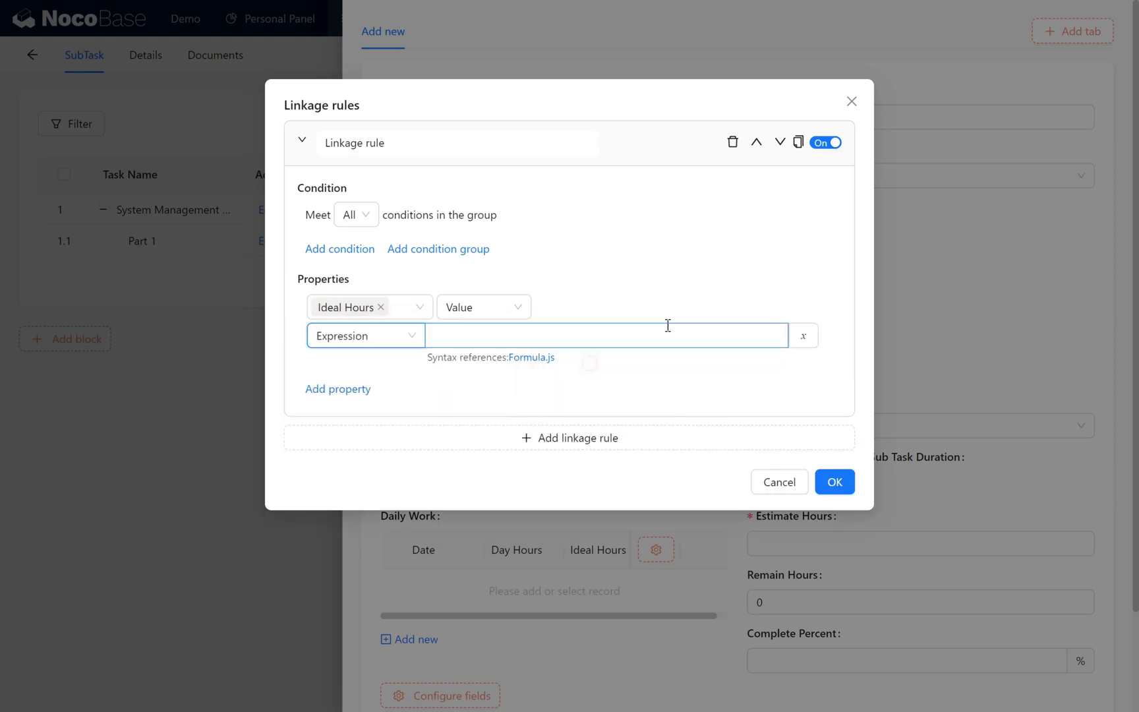
# Step: Set the Ideal Hours expression to Estimate Hours divided by Sub Task Duration
pyautogui.click(808, 339)
pyautogui.click(858, 470)
pyautogui.scroll(-3, 970, 465)
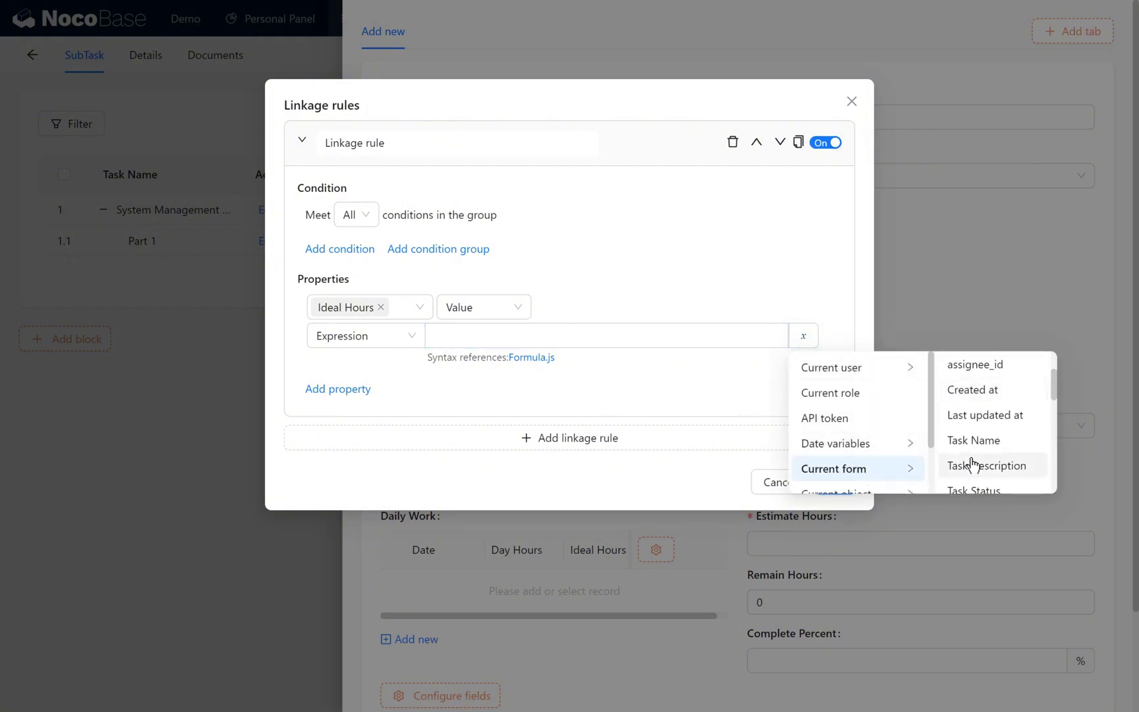
pyautogui.scroll(-1, 978, 471)
pyautogui.click(987, 426)
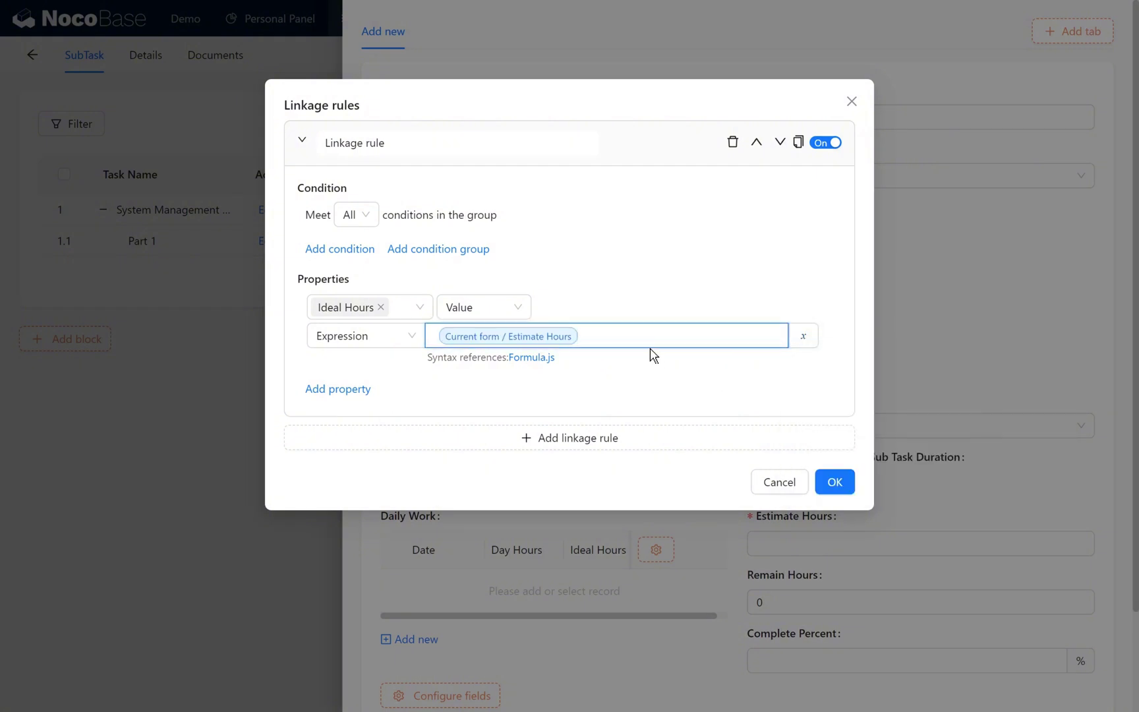
pyautogui.click(803, 337)
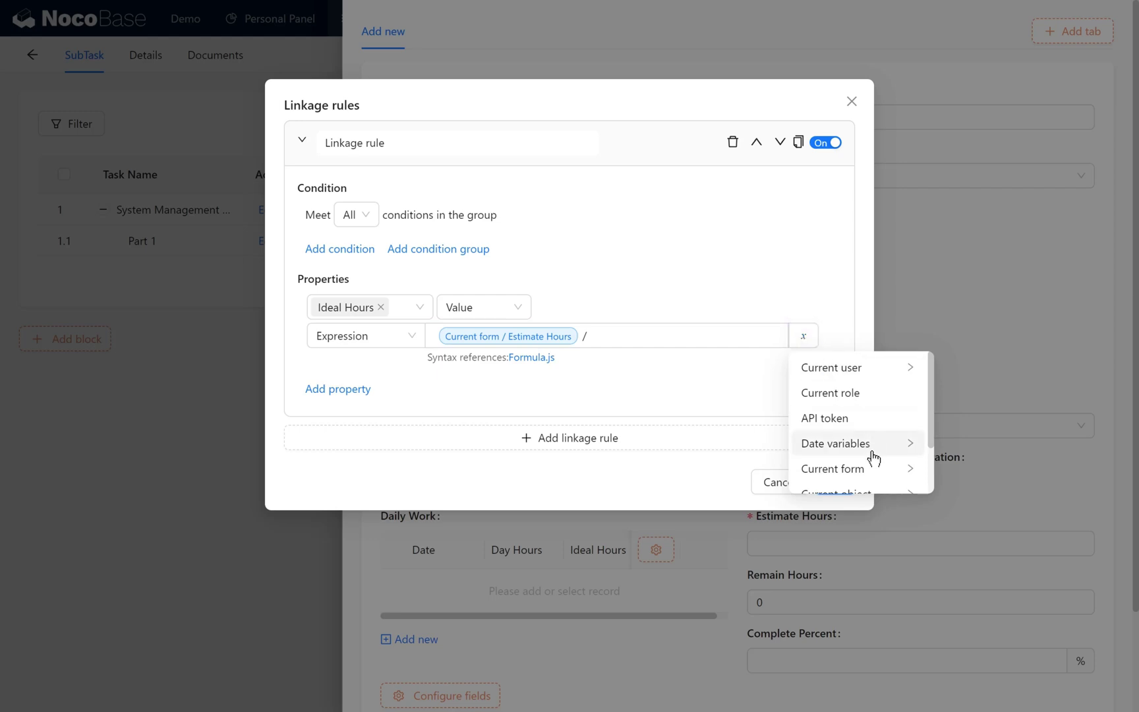
pyautogui.click(851, 468)
pyautogui.scroll(-5, 963, 453)
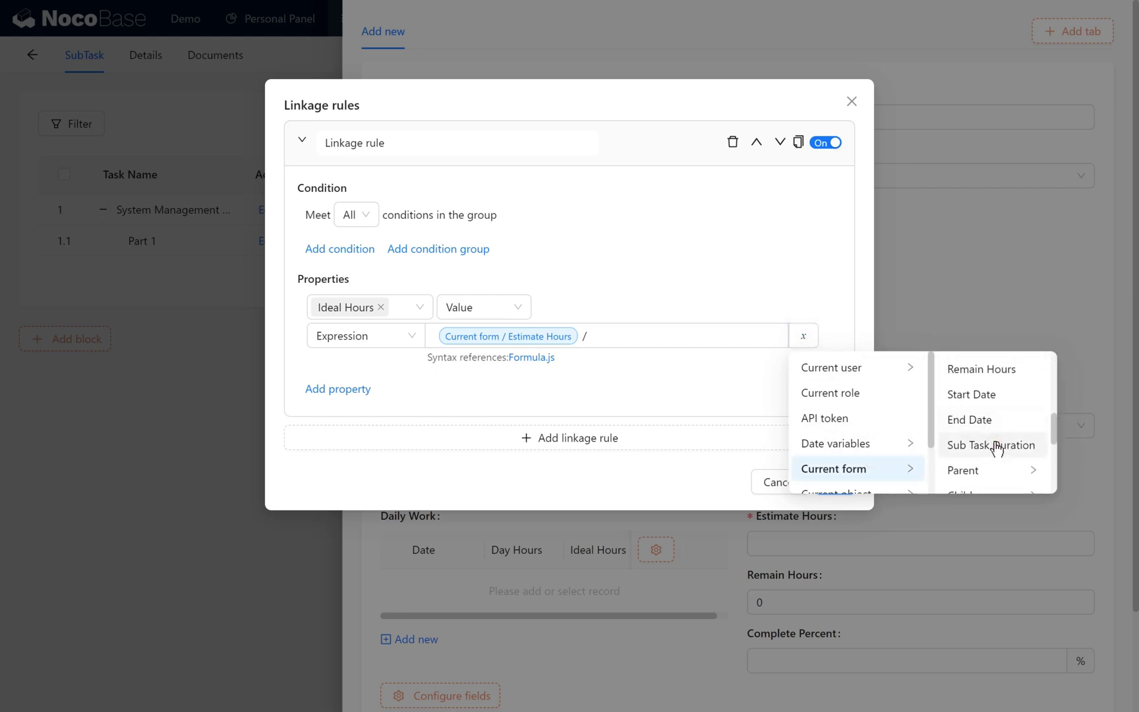
pyautogui.click(997, 446)
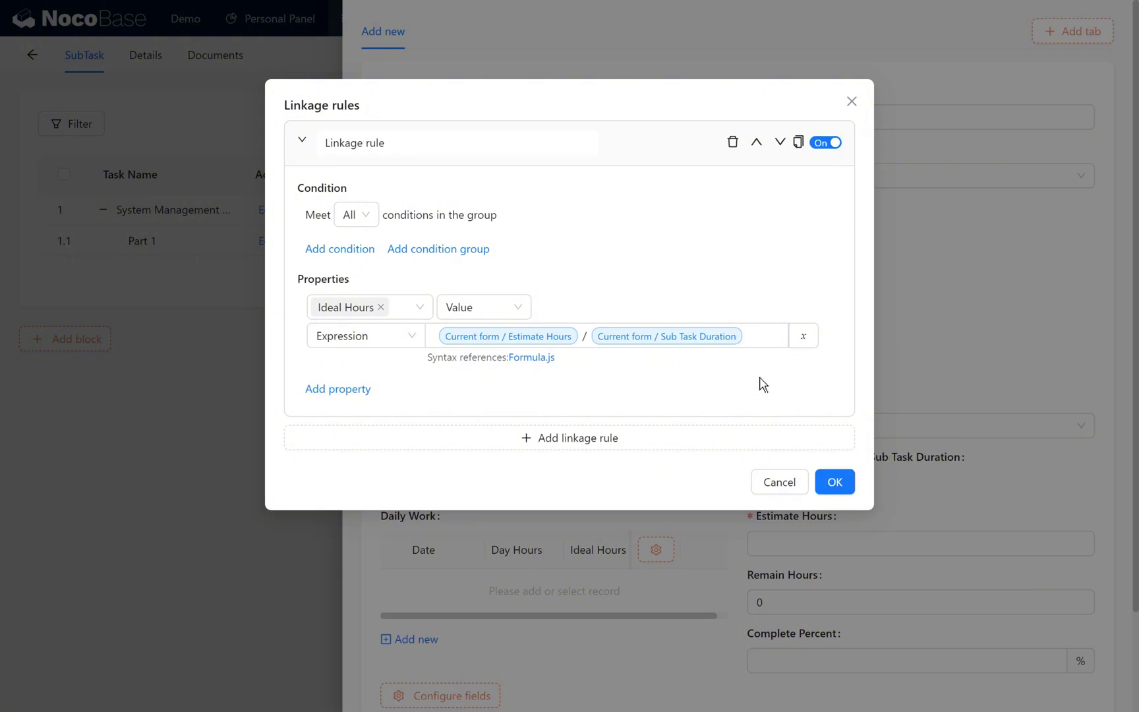
# Step: Rename the rule to 'Ideal Work Hours Calculation' and save it
pyautogui.tripleClick(459, 146)
pyautogui.write('Ideal Work Hours Calculation')
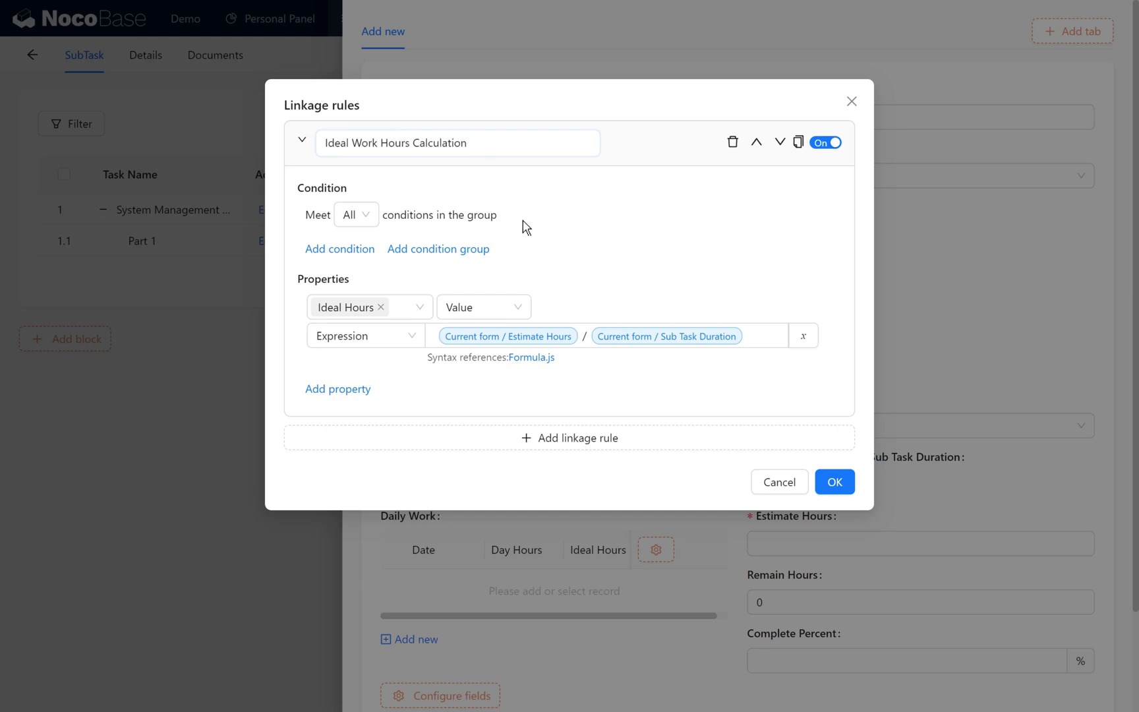
pyautogui.click(835, 482)
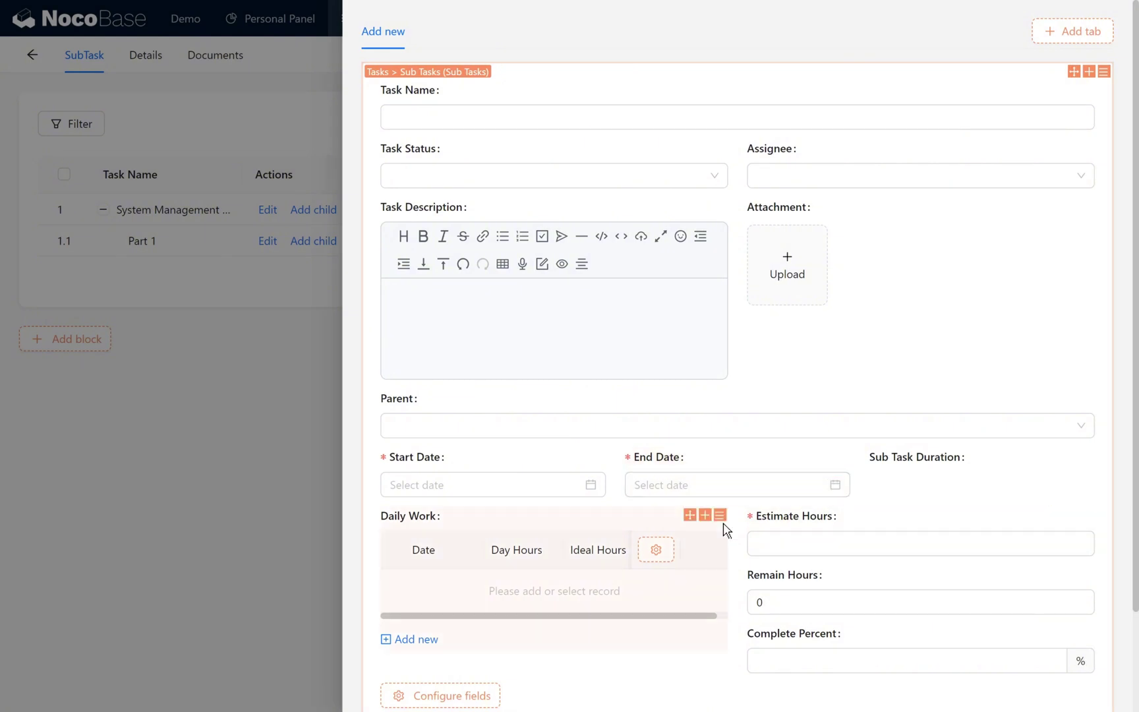
# Step: Add three Daily Work rows to the test form and give each a date, starting with the 29th
pyautogui.click(418, 643)
pyautogui.click(426, 635)
pyautogui.click(427, 670)
pyautogui.click(480, 592)
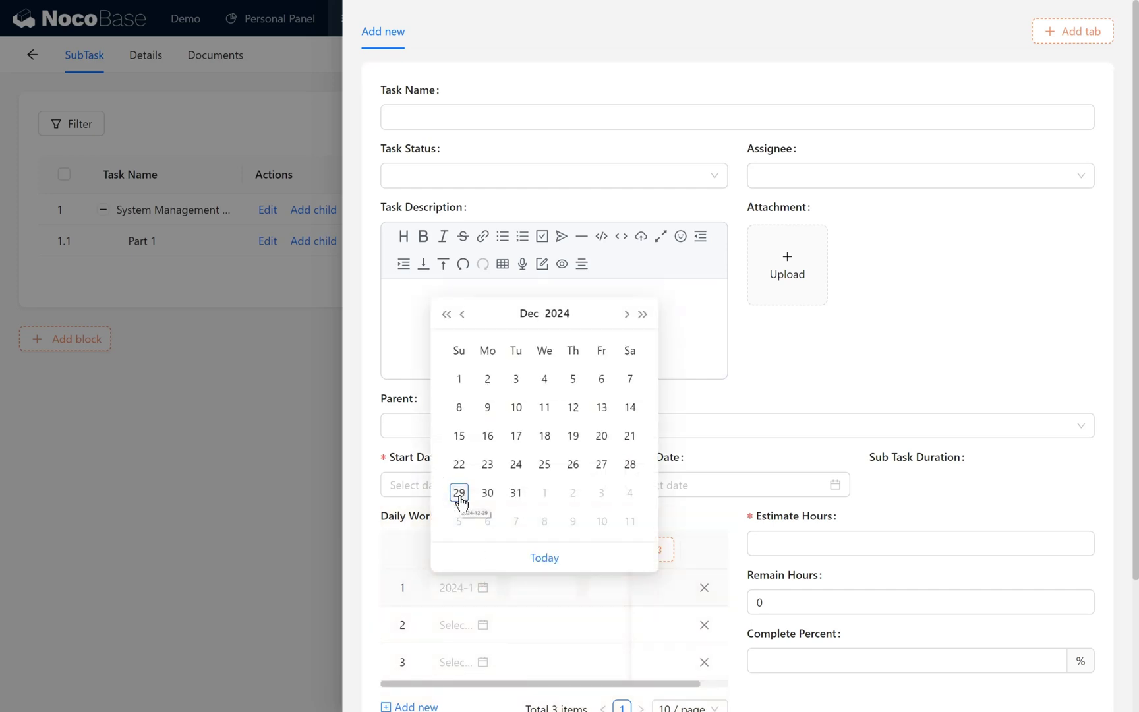
pyautogui.click(459, 492)
pyautogui.click(485, 625)
pyautogui.click(488, 531)
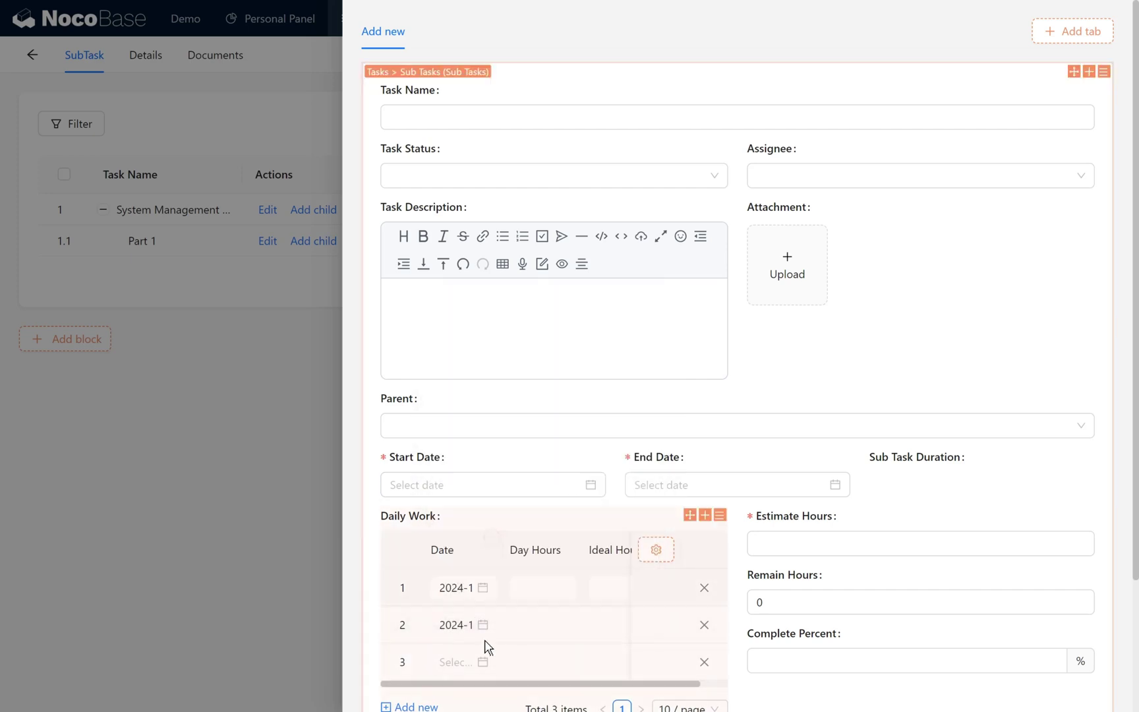
pyautogui.click(484, 662)
pyautogui.click(509, 569)
# Step: Discard the unsaved test sub-task form and leave page-editing mode
pyautogui.click(189, 459)
pyautogui.click(695, 161)
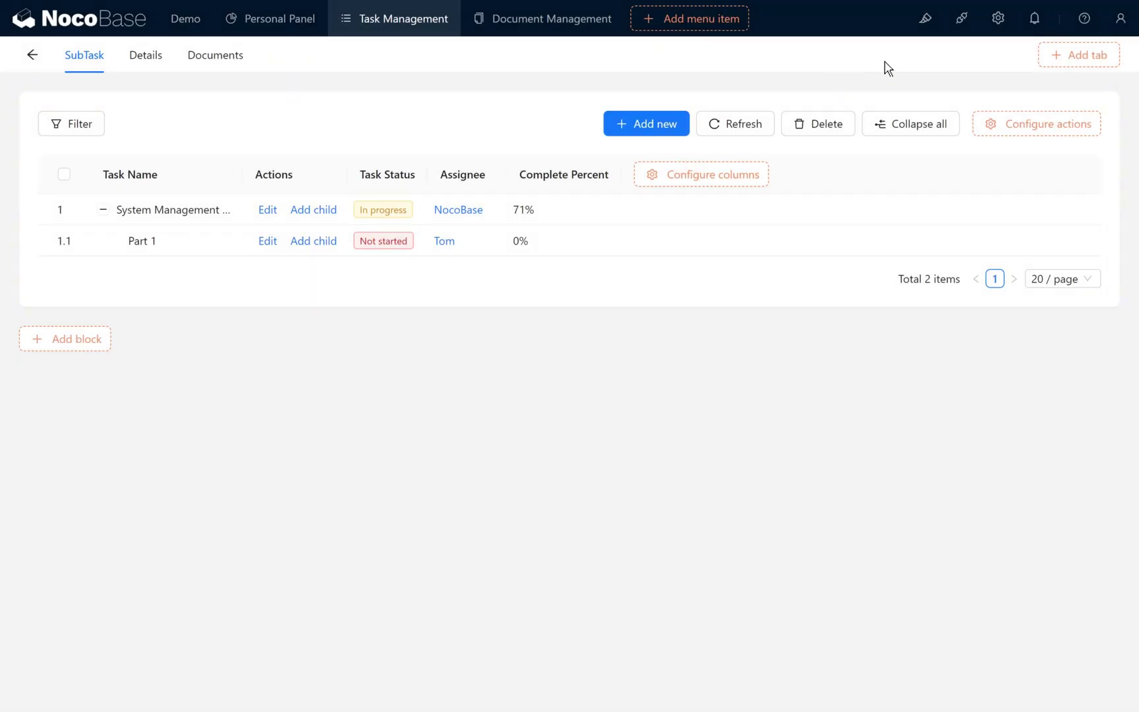
pyautogui.click(925, 19)
# Step: Start a new sub-task with Start Date December 25, End Date January 3 and Estimate Hours 18
pyautogui.click(765, 128)
pyautogui.click(493, 485)
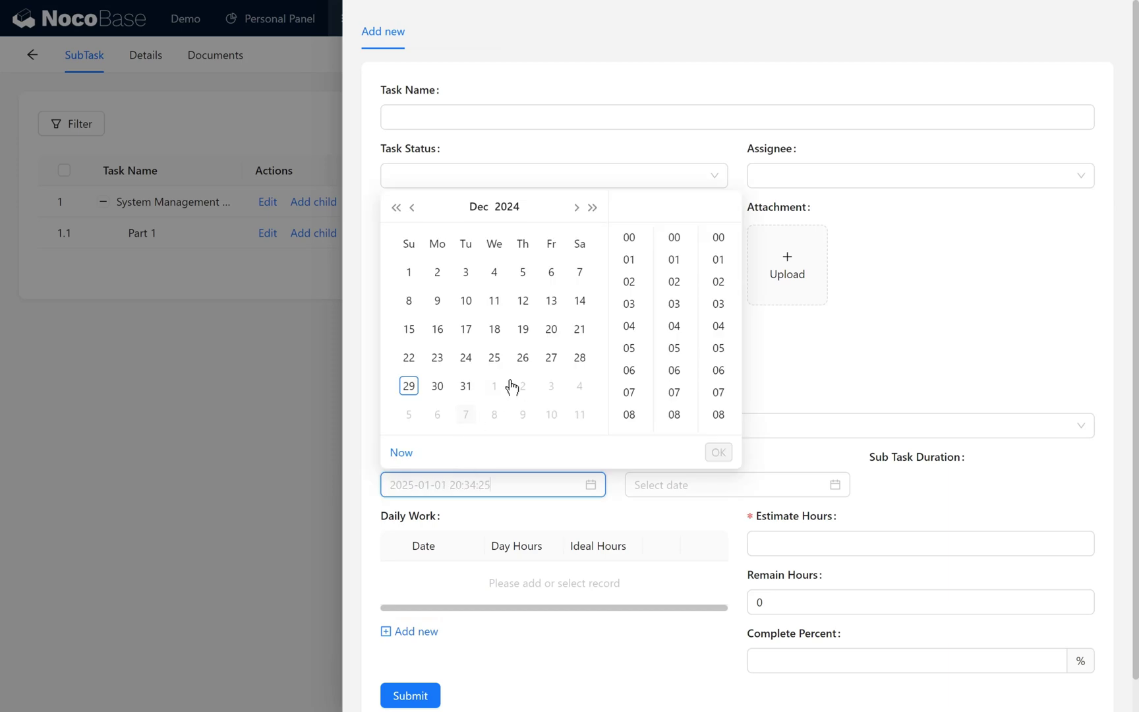
pyautogui.click(494, 359)
pyautogui.click(710, 487)
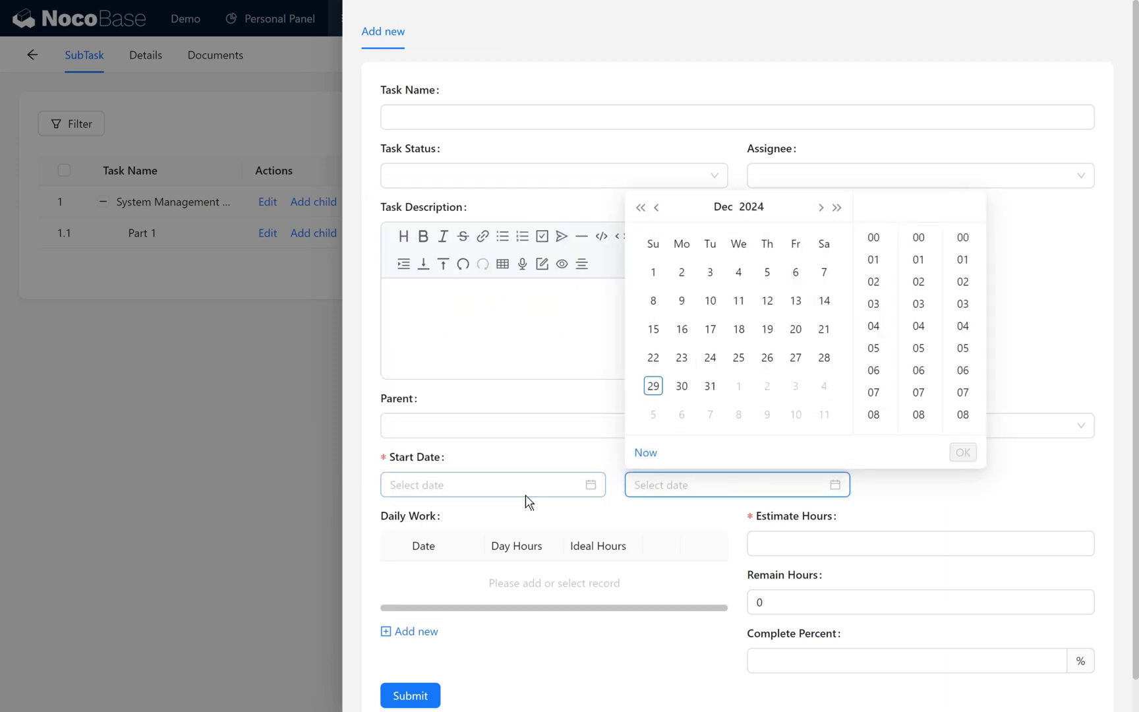
pyautogui.click(524, 488)
pyautogui.click(495, 357)
pyautogui.click(718, 453)
pyautogui.click(702, 484)
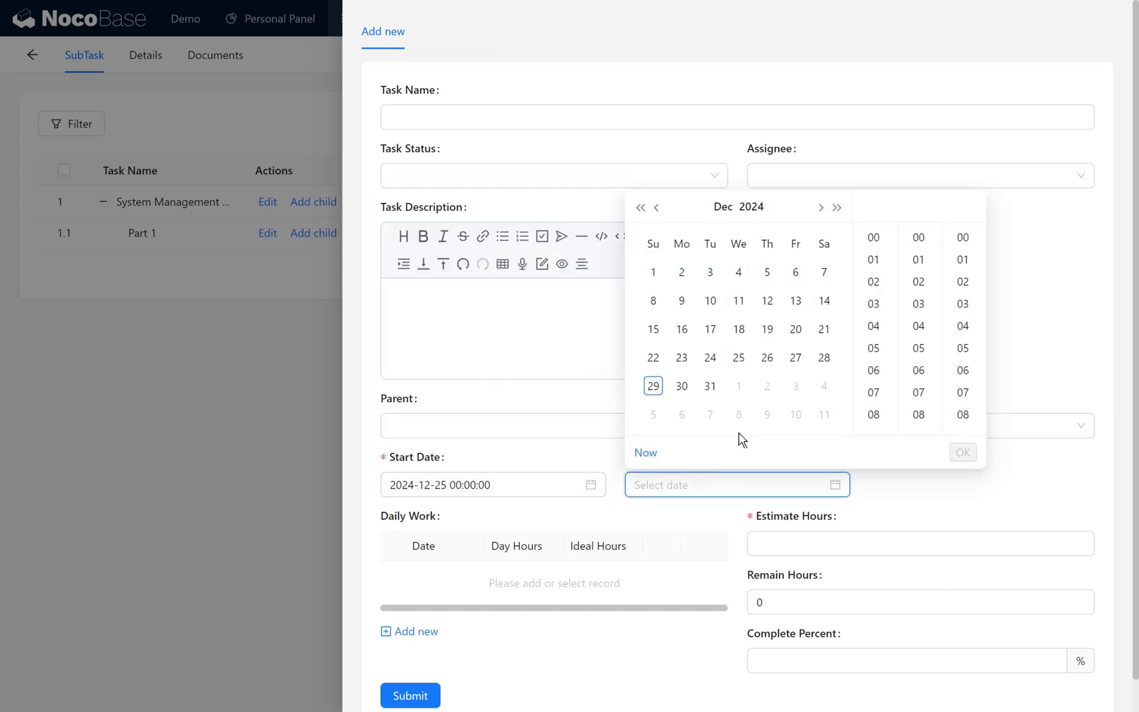
pyautogui.click(796, 386)
pyautogui.click(958, 453)
pyautogui.click(806, 546)
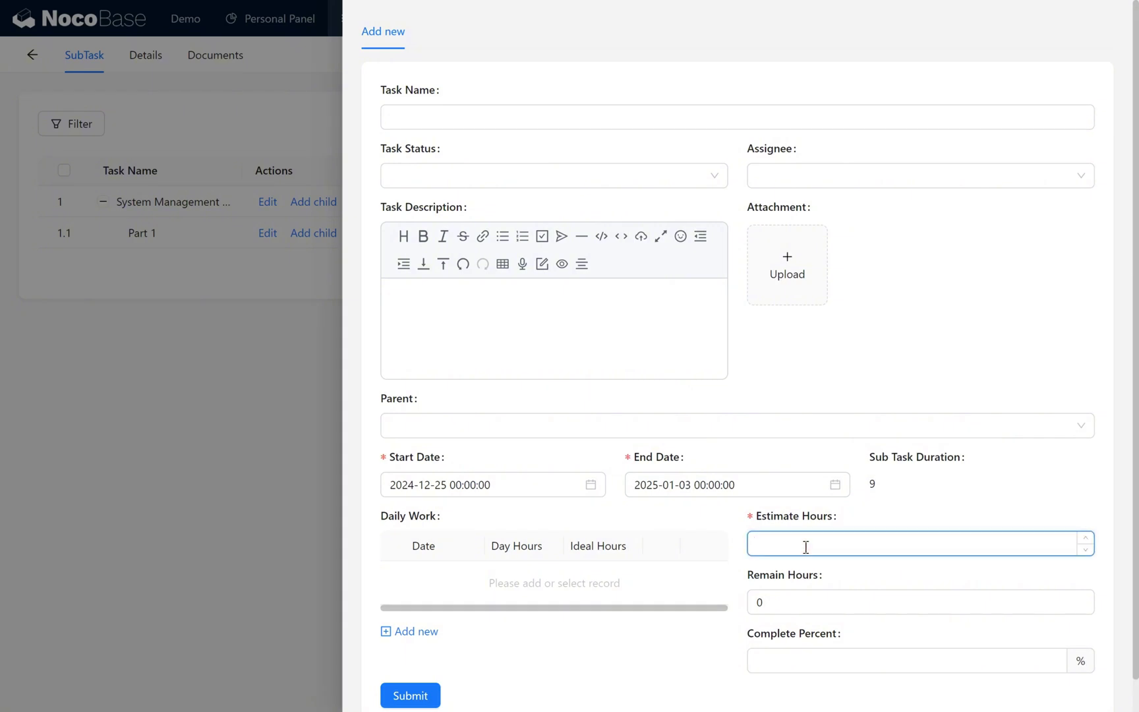
pyautogui.click(703, 579)
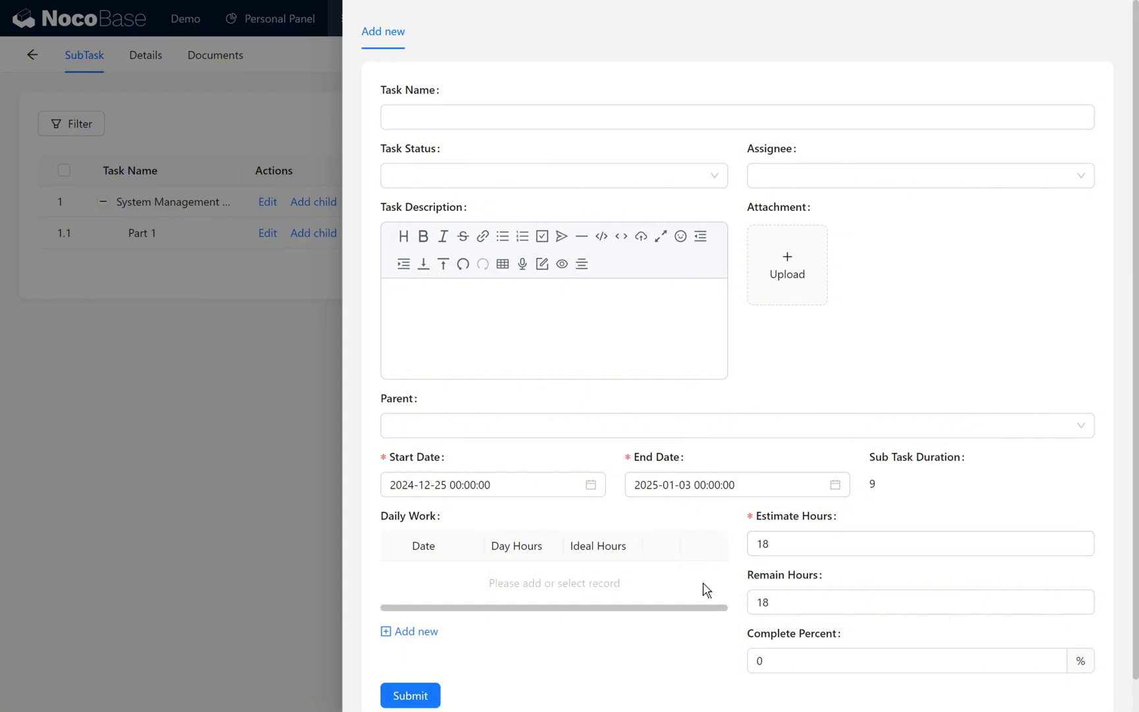
# Step: Add three dated Daily Work rows and enter Day Hours of 12 and 2
pyautogui.scroll(-1, 704, 589)
pyautogui.click(435, 598)
pyautogui.click(410, 586)
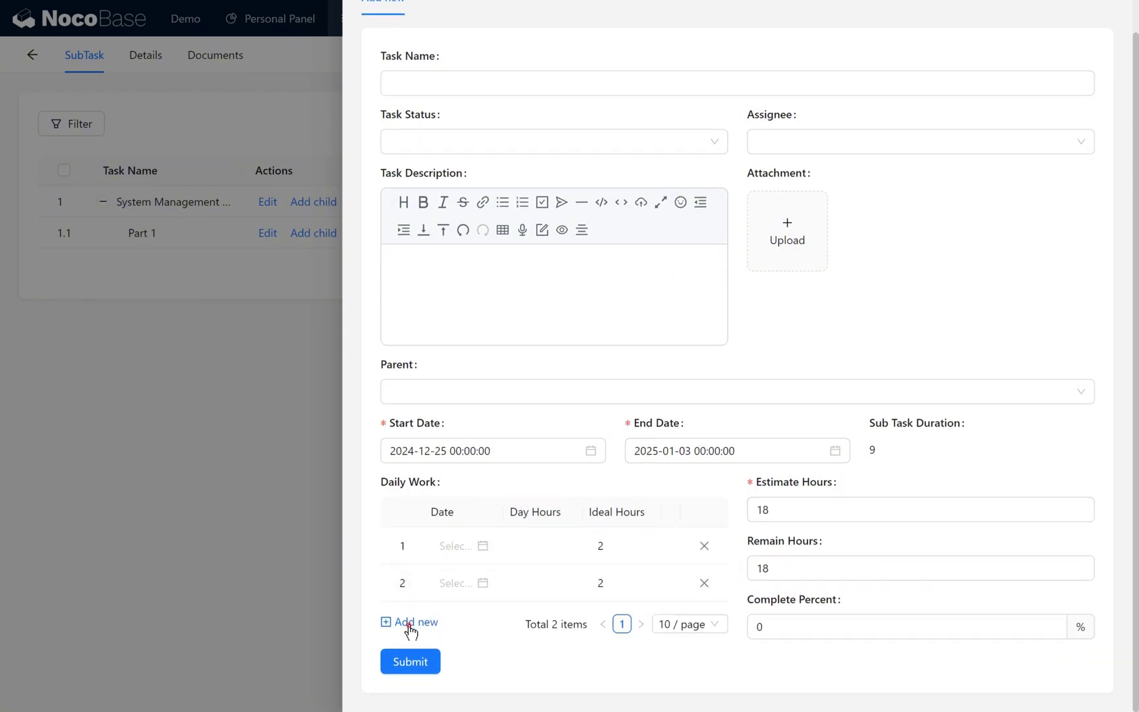
pyautogui.click(410, 624)
pyautogui.click(486, 549)
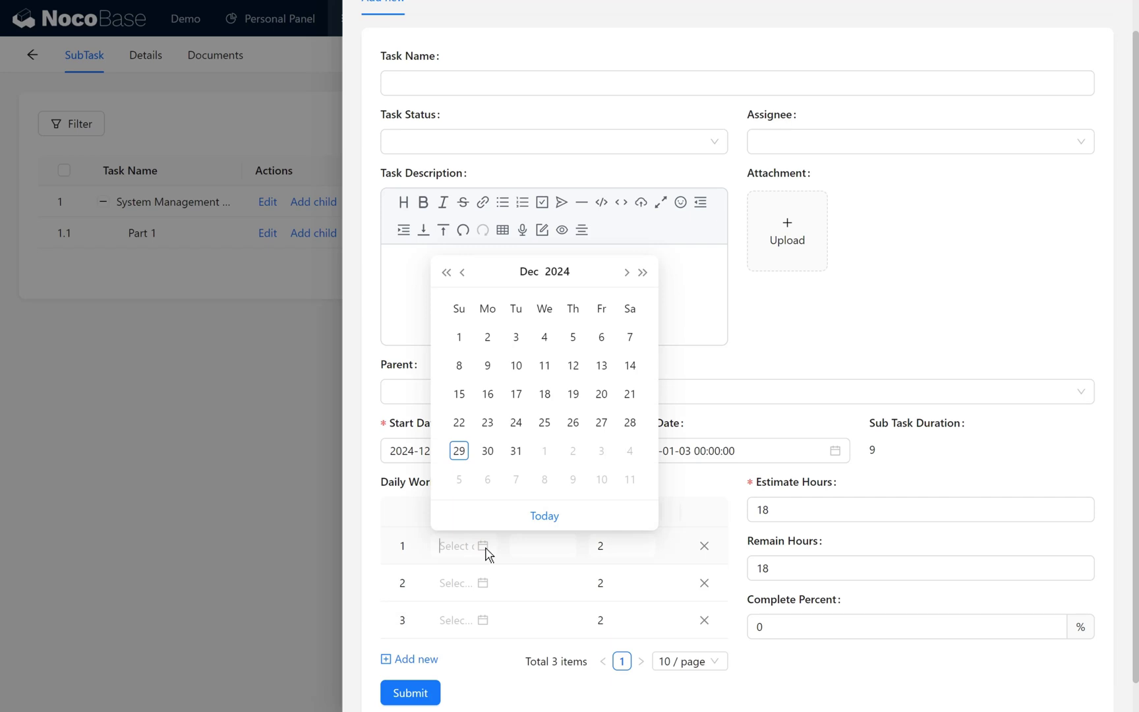
pyautogui.click(573, 423)
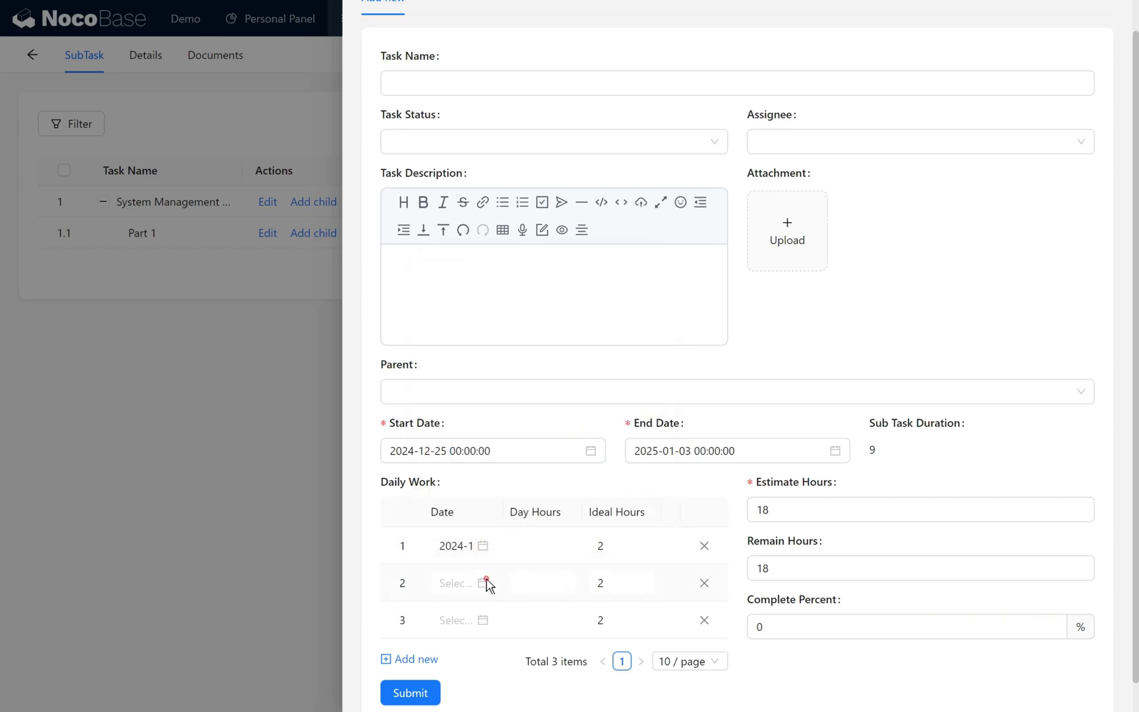
pyautogui.click(488, 584)
pyautogui.click(579, 526)
pyautogui.click(508, 618)
pyautogui.click(603, 570)
pyautogui.click(545, 547)
pyautogui.write('1')
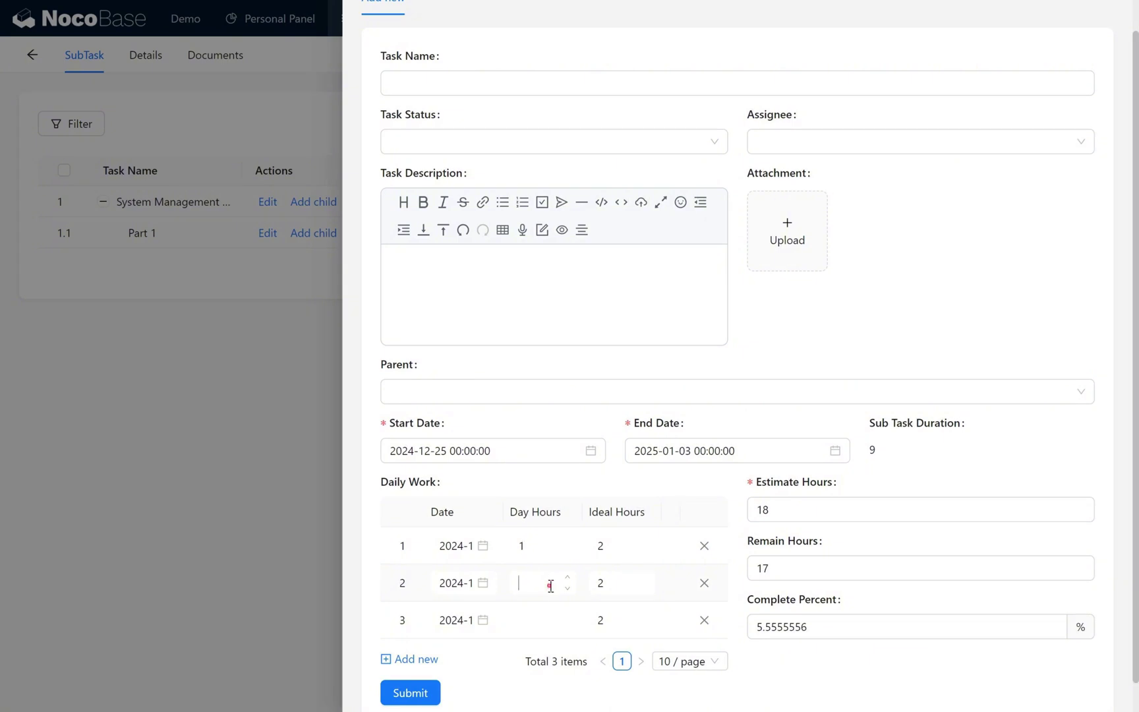
pyautogui.write('2')
pyautogui.click(534, 619)
pyautogui.write('2')
# Step: Verify Remain Hours recalculates to 13 and Complete Percent to 27.7777778, then discard the form
pyautogui.moveTo(615, 545); pyautogui.dragTo(597, 542)
pyautogui.moveTo(617, 584); pyautogui.dragTo(590, 585)
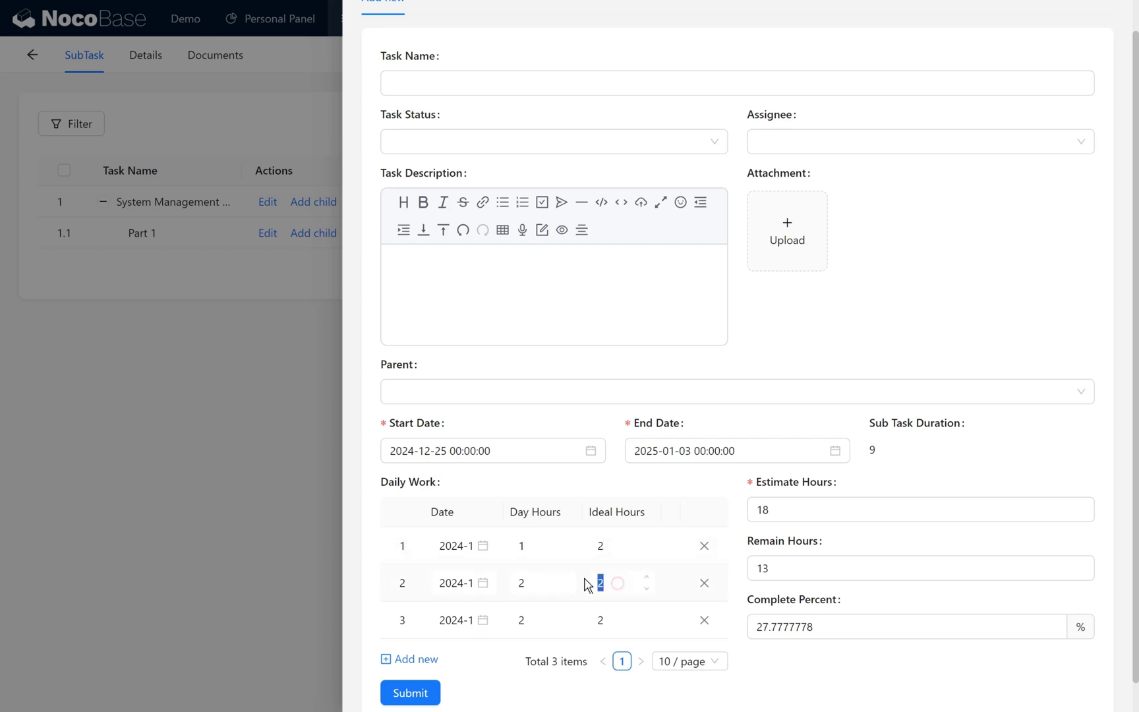
pyautogui.click(652, 505)
pyautogui.moveTo(760, 541); pyautogui.dragTo(823, 542)
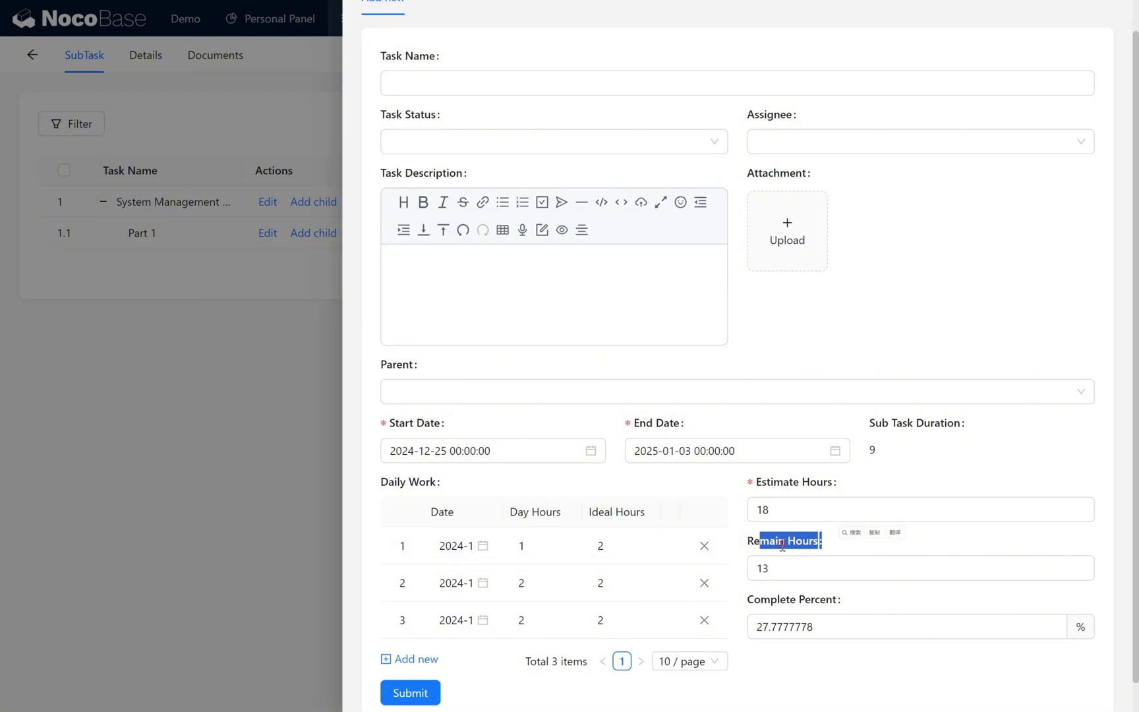
pyautogui.click(784, 567)
pyautogui.moveTo(791, 568); pyautogui.dragTo(755, 568)
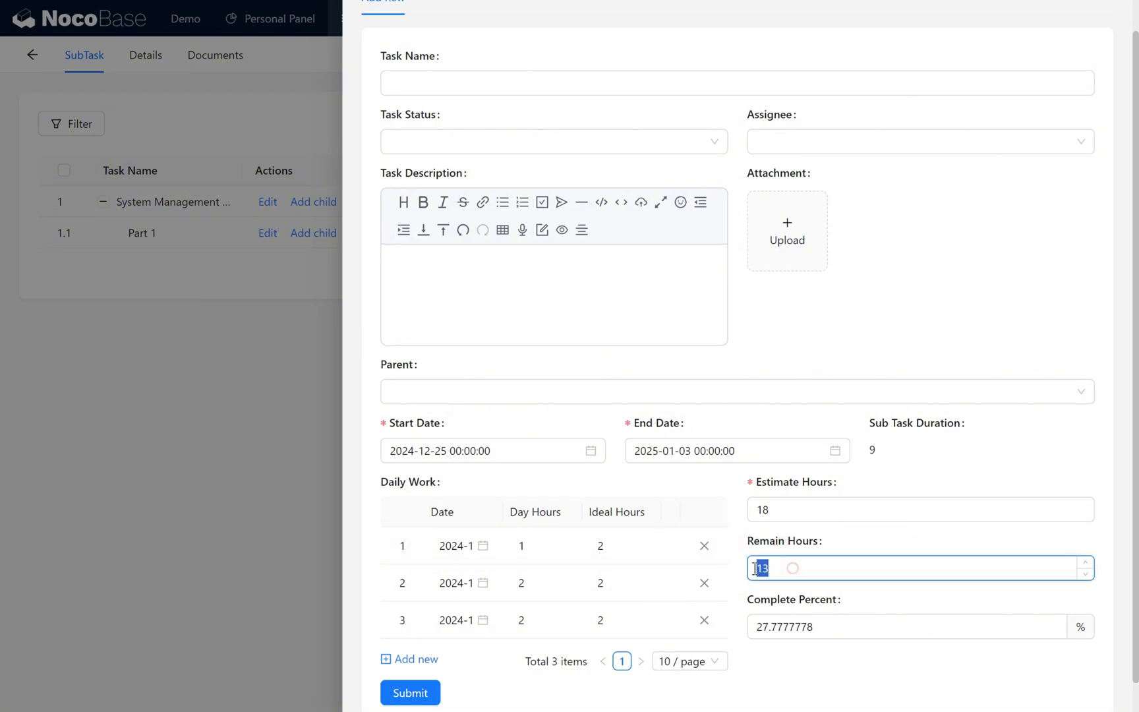
pyautogui.click(855, 626)
pyautogui.moveTo(855, 626); pyautogui.dragTo(751, 627)
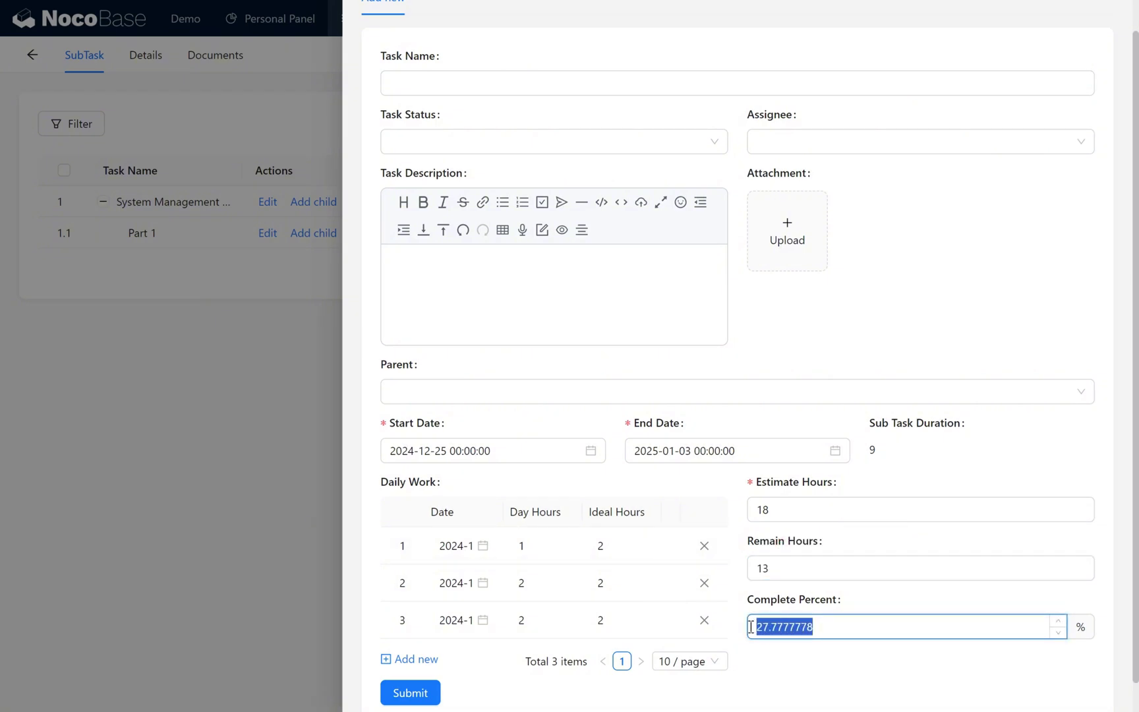
pyautogui.click(788, 603)
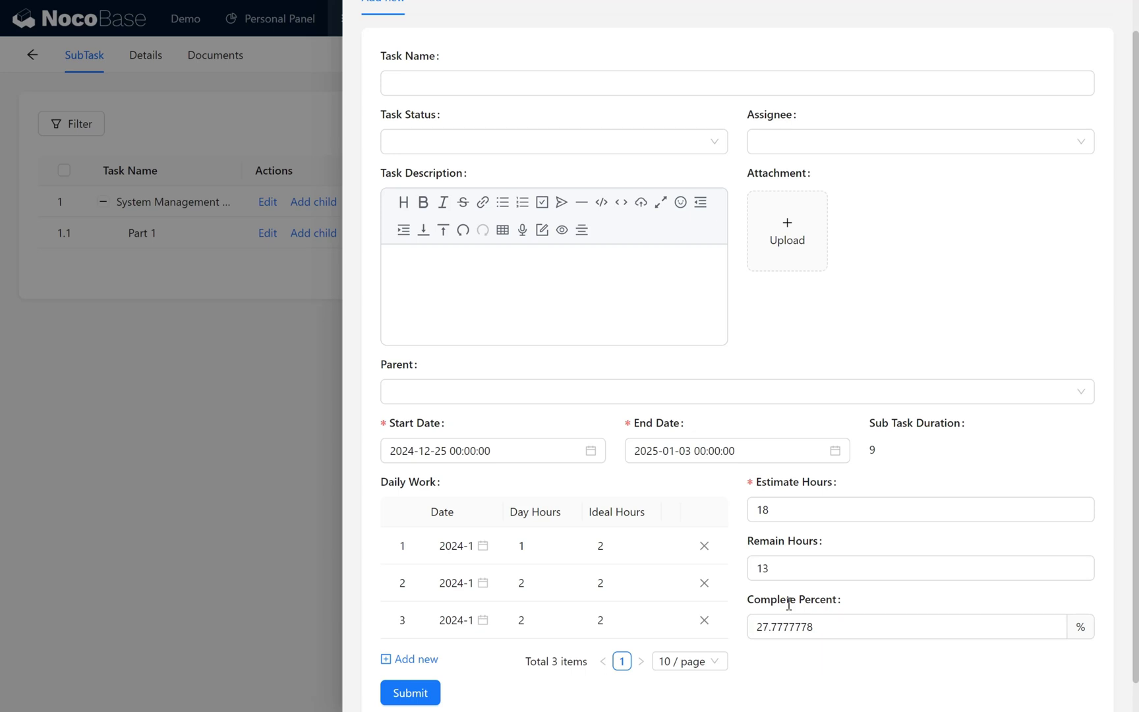
pyautogui.press('Escape')
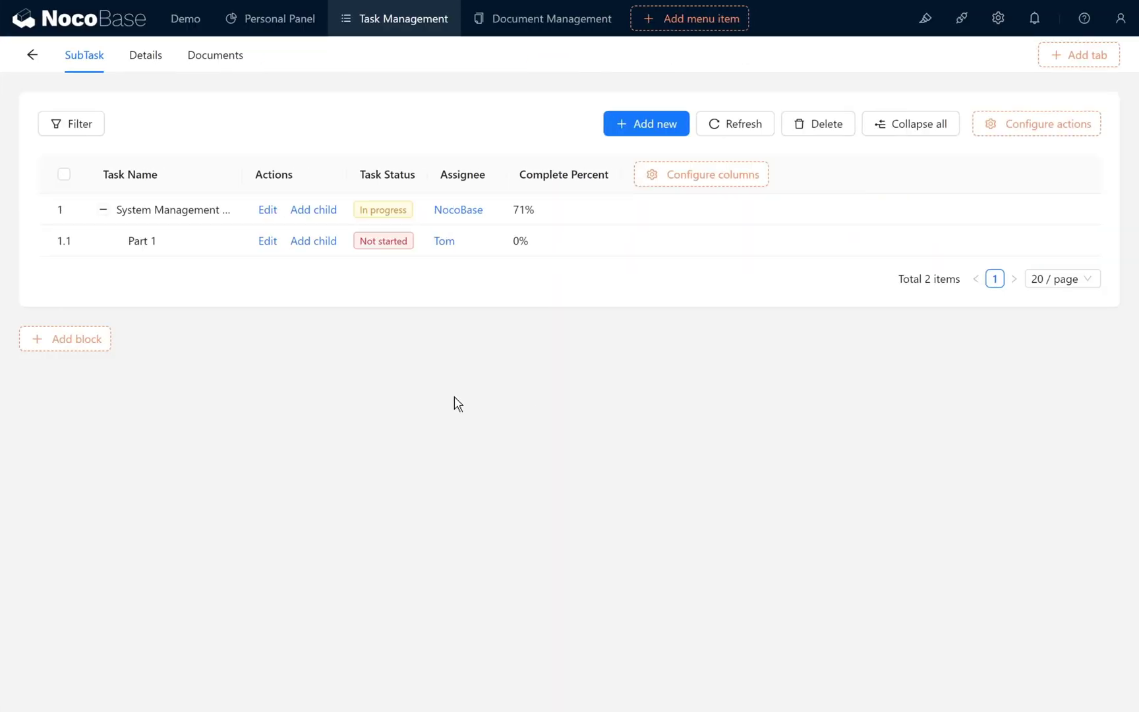
# Step: Edit System Management Design and add an empty Charts block below its form
pyautogui.click(267, 210)
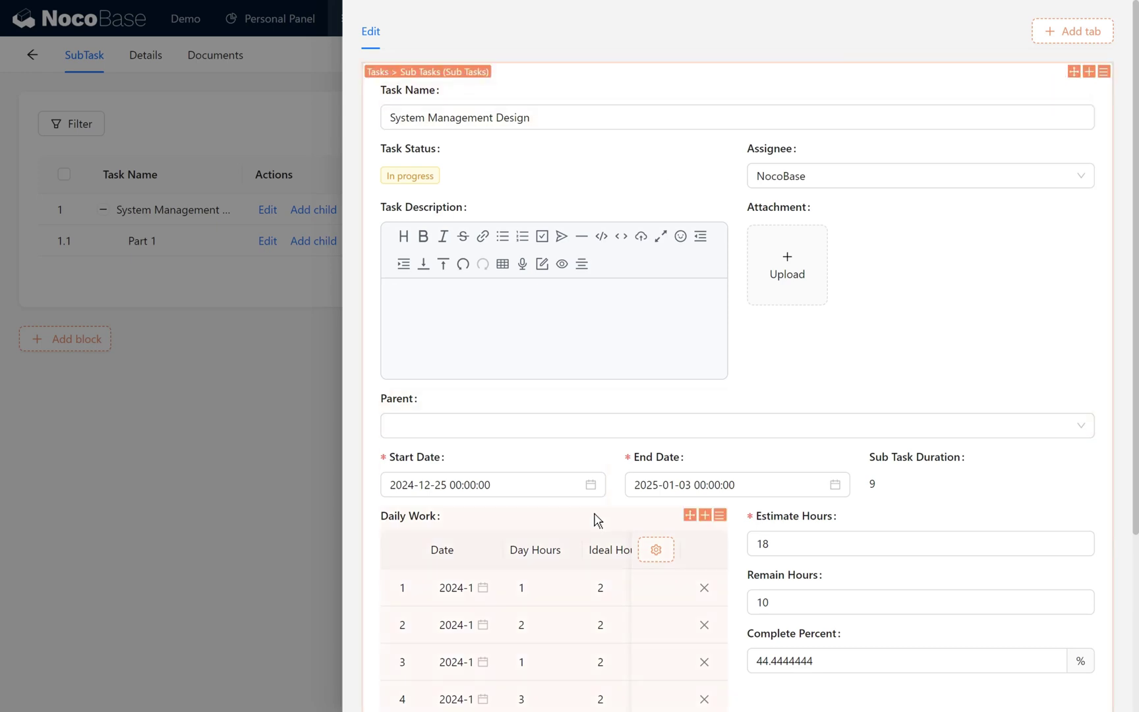
pyautogui.scroll(-2, 563, 605)
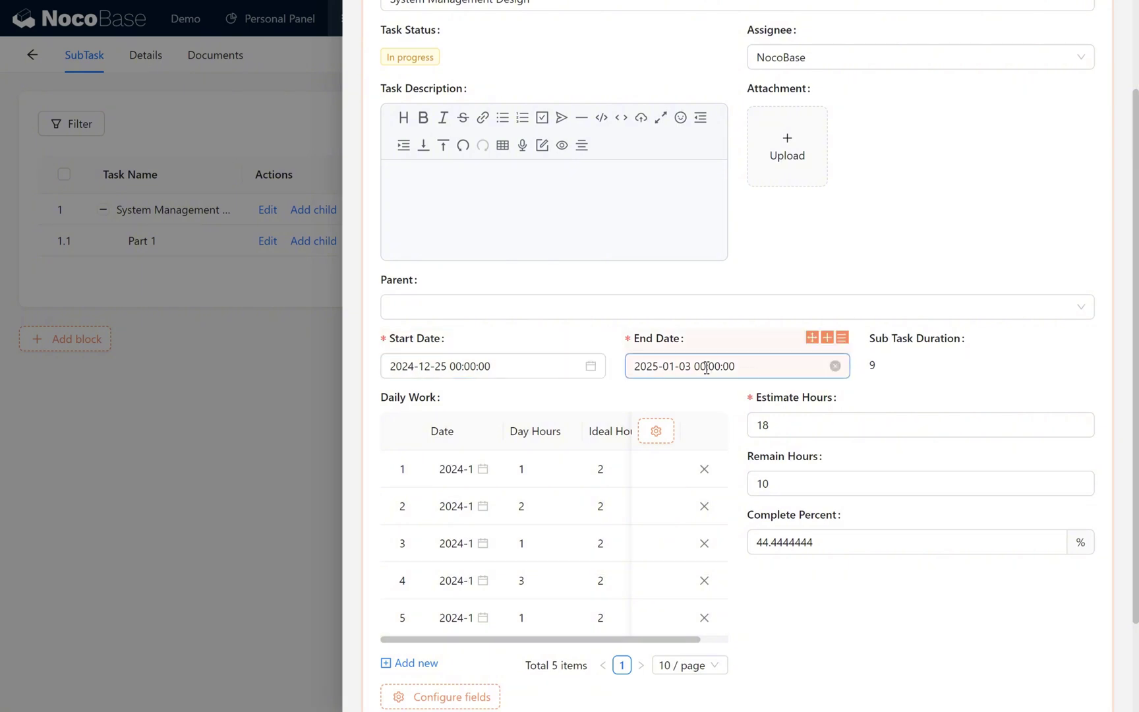
pyautogui.scroll(3, 707, 395)
pyautogui.scroll(-2, 717, 405)
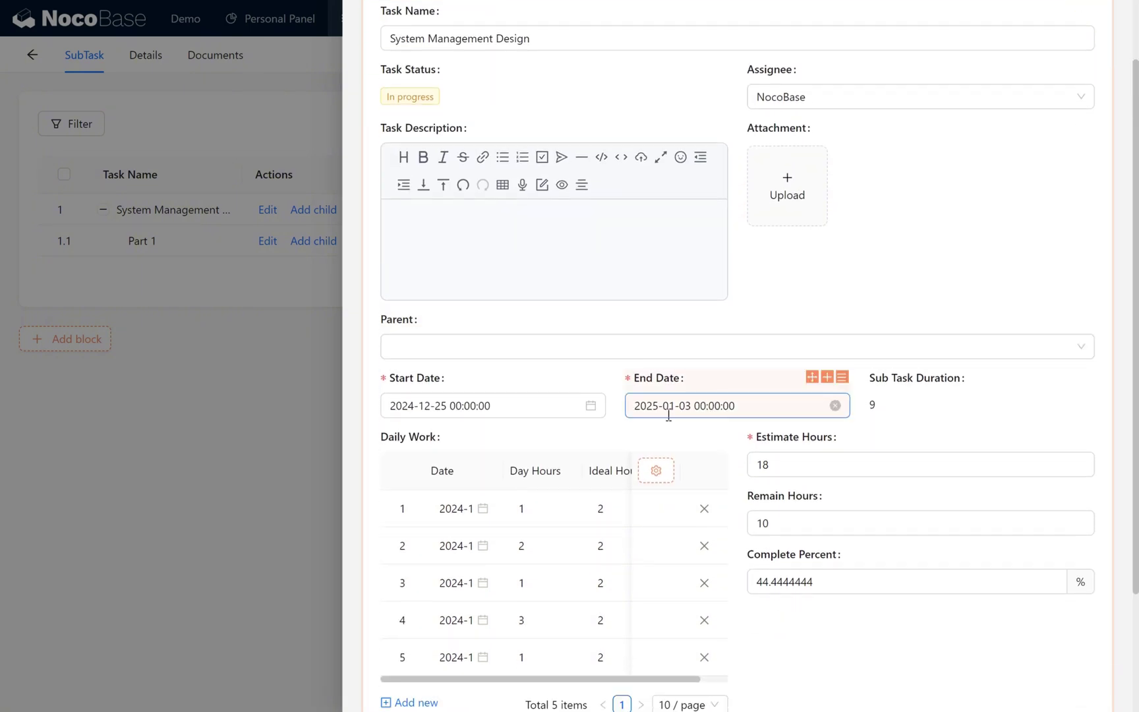
pyautogui.scroll(-3, 663, 426)
pyautogui.moveTo(433, 682)
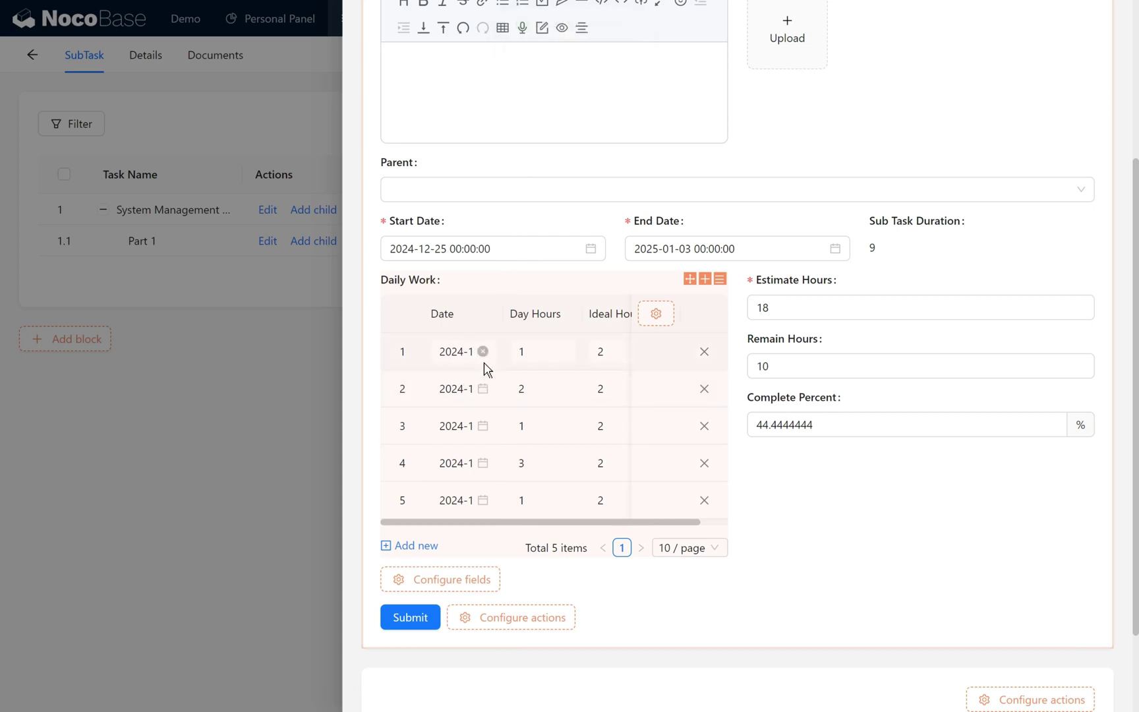
pyautogui.scroll(3, 498, 377)
pyautogui.scroll(-4, 919, 614)
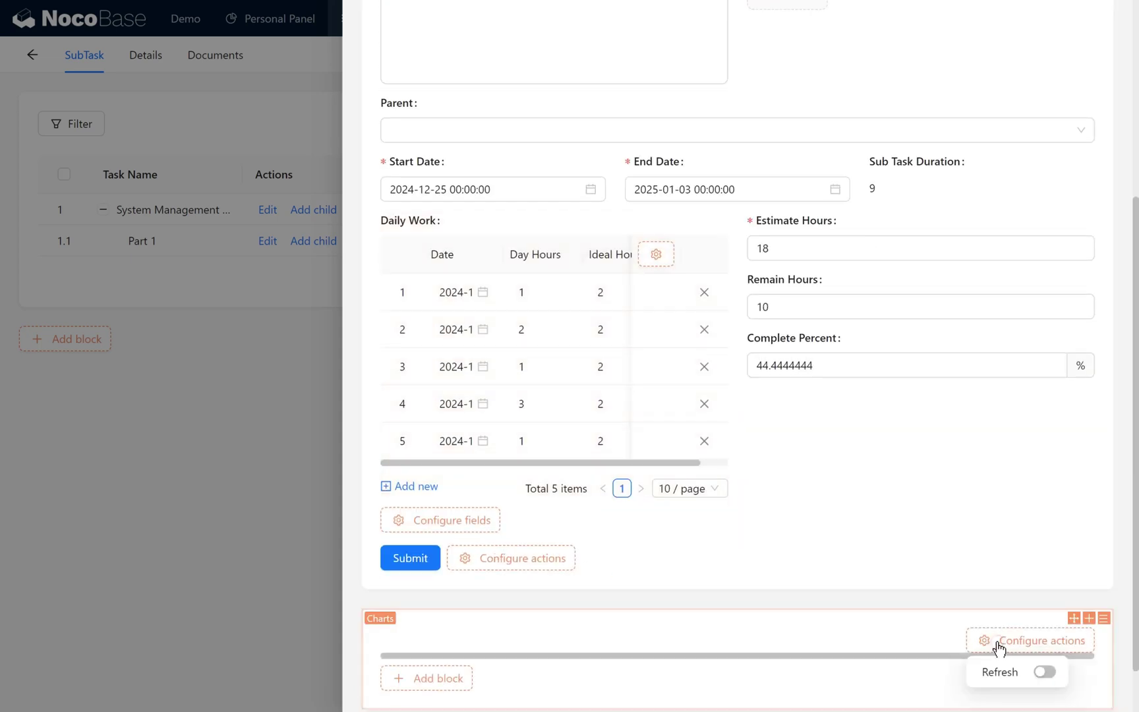
# Step: Base the chart on Daily Work with a Sum of Day Hours as the first measure
pyautogui.moveTo(441, 608)
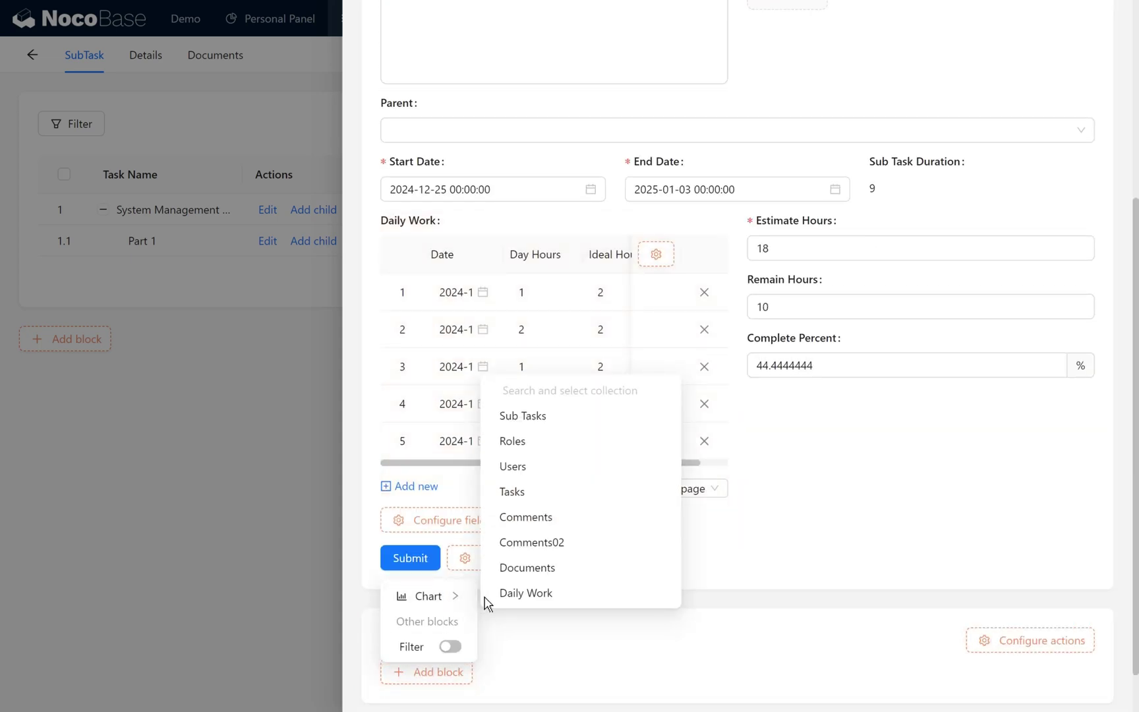
pyautogui.click(515, 595)
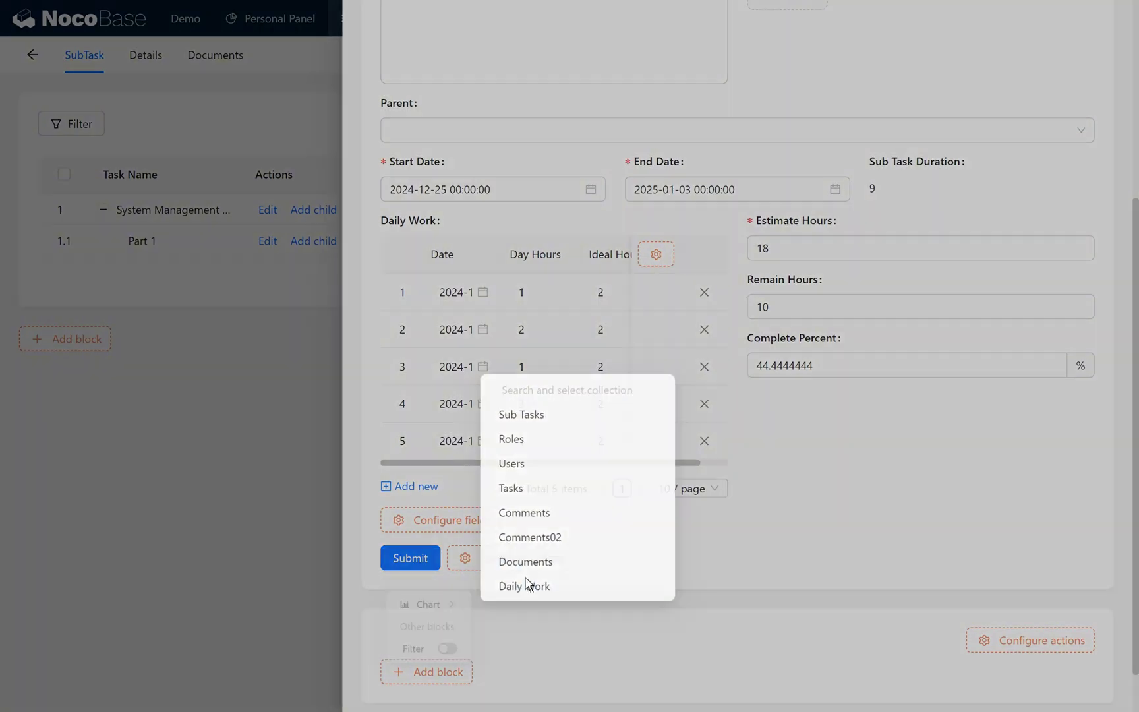
pyautogui.click(189, 296)
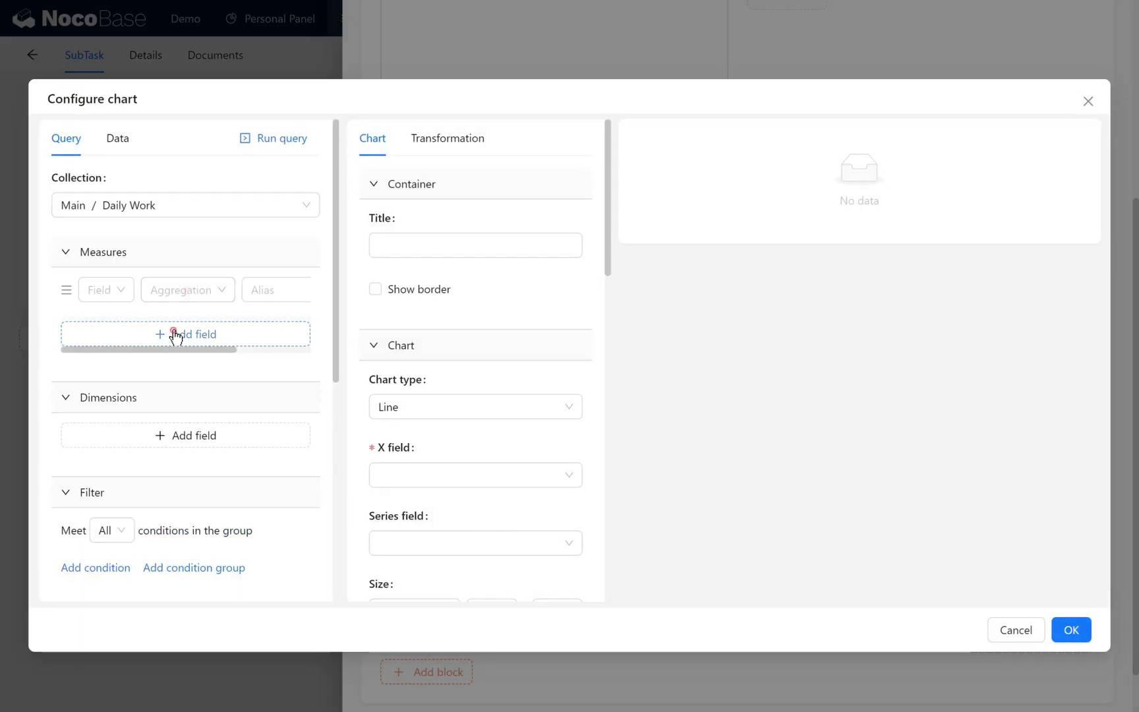
pyautogui.click(176, 335)
pyautogui.click(105, 290)
pyautogui.scroll(-3, 147, 389)
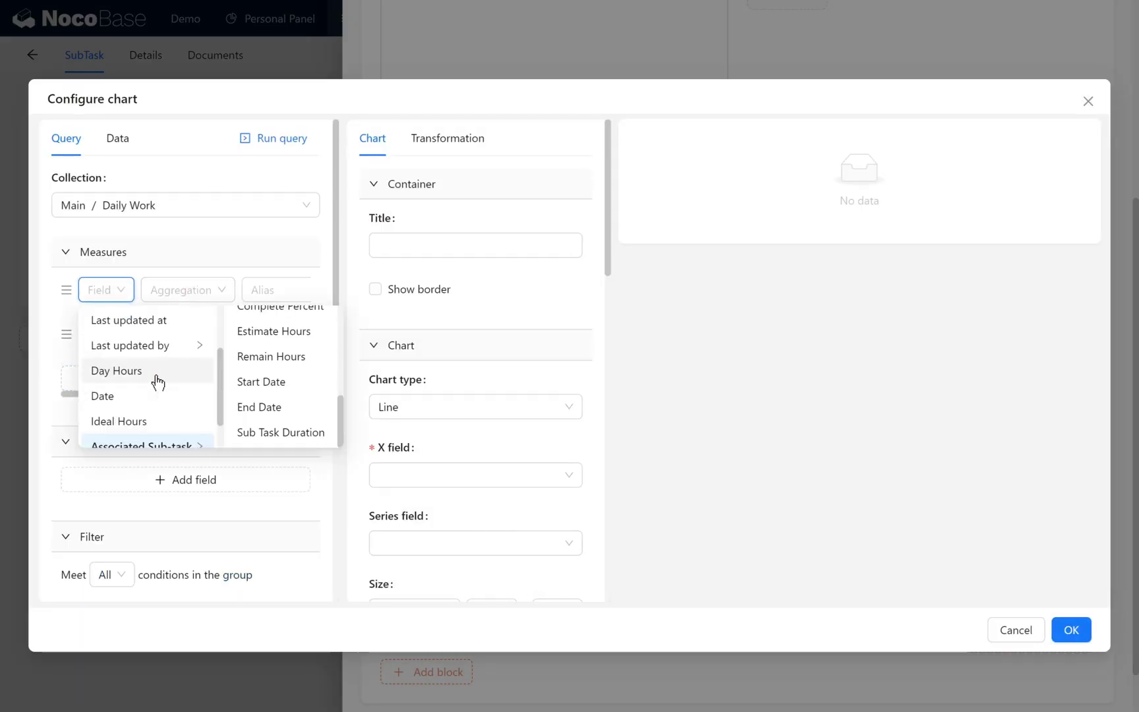
pyautogui.click(158, 381)
pyautogui.click(190, 290)
pyautogui.click(218, 323)
# Step: Add a second measure summing Ideal Hours
pyautogui.click(111, 335)
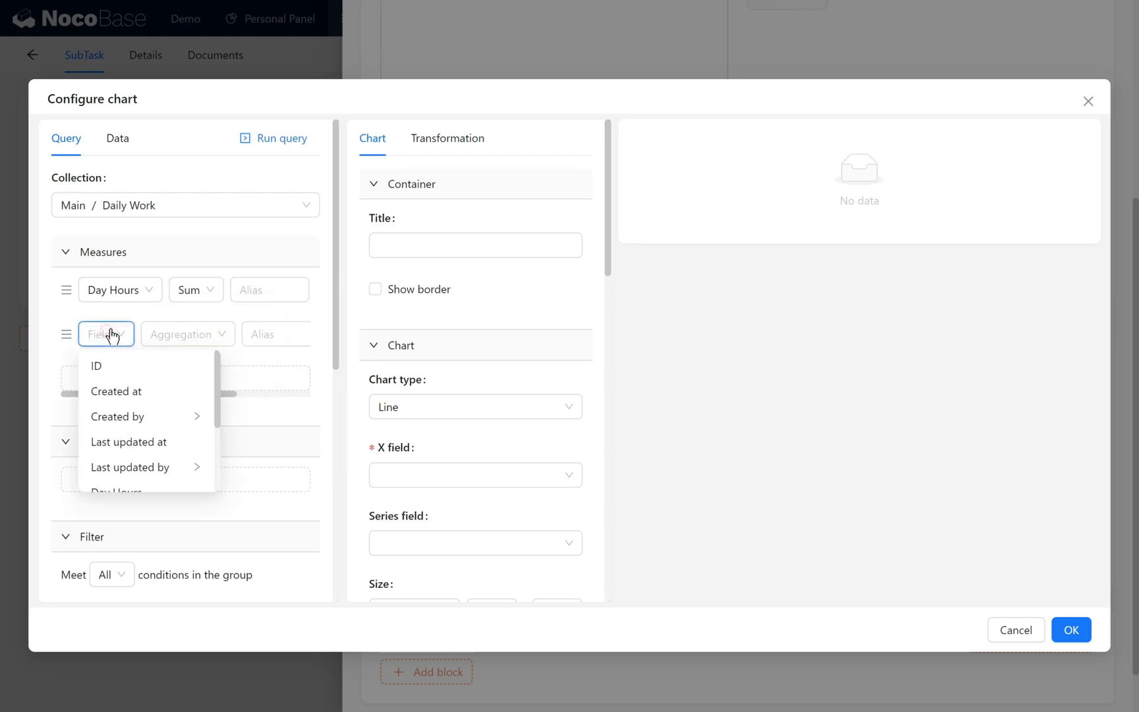
pyautogui.scroll(-2, 148, 448)
pyautogui.click(148, 466)
pyautogui.click(180, 335)
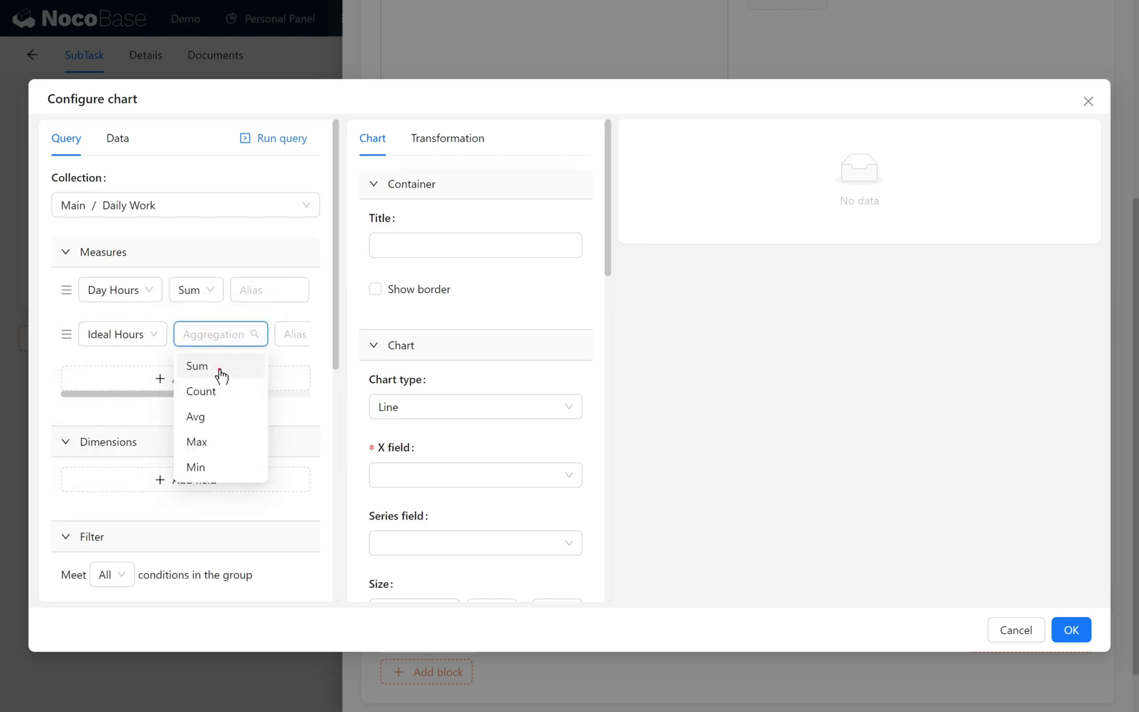
pyautogui.click(223, 367)
# Step: Add a Date dimension formatted as YYYY-MM-DD
pyautogui.click(174, 476)
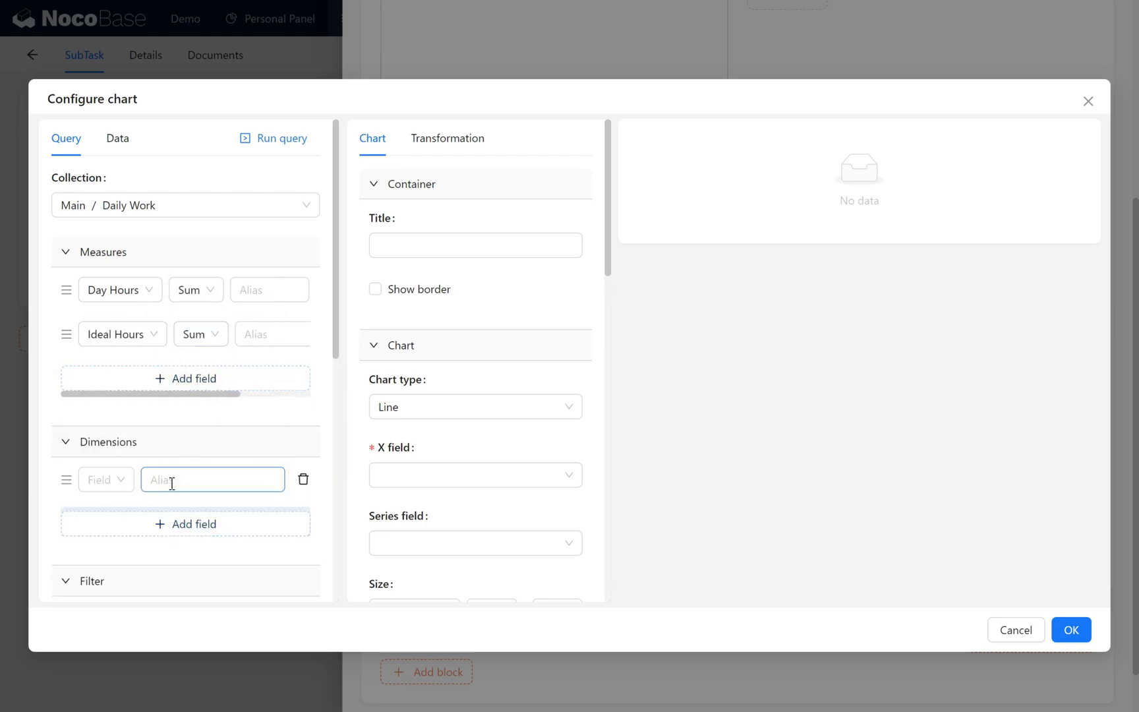
pyautogui.click(119, 476)
pyautogui.scroll(-2, 145, 567)
pyautogui.click(142, 583)
pyautogui.click(194, 487)
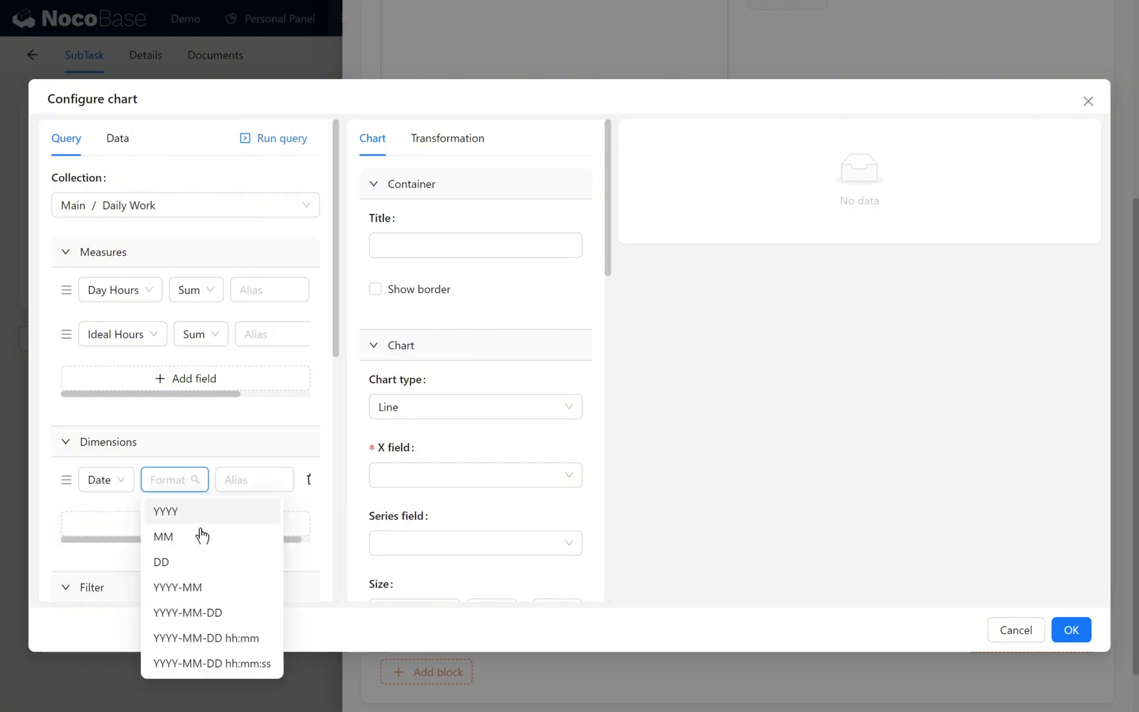
pyautogui.click(227, 614)
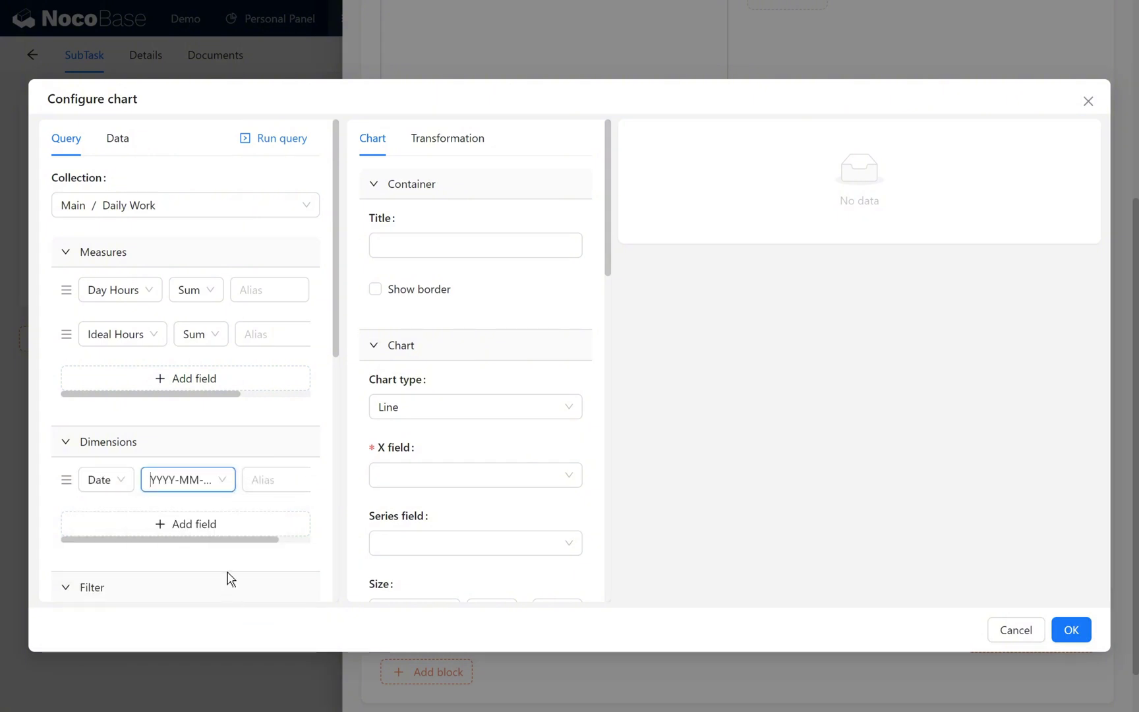
# Step: Filter the data so Associated Sub-task ID equals the current popup record's ID
pyautogui.scroll(-2, 224, 560)
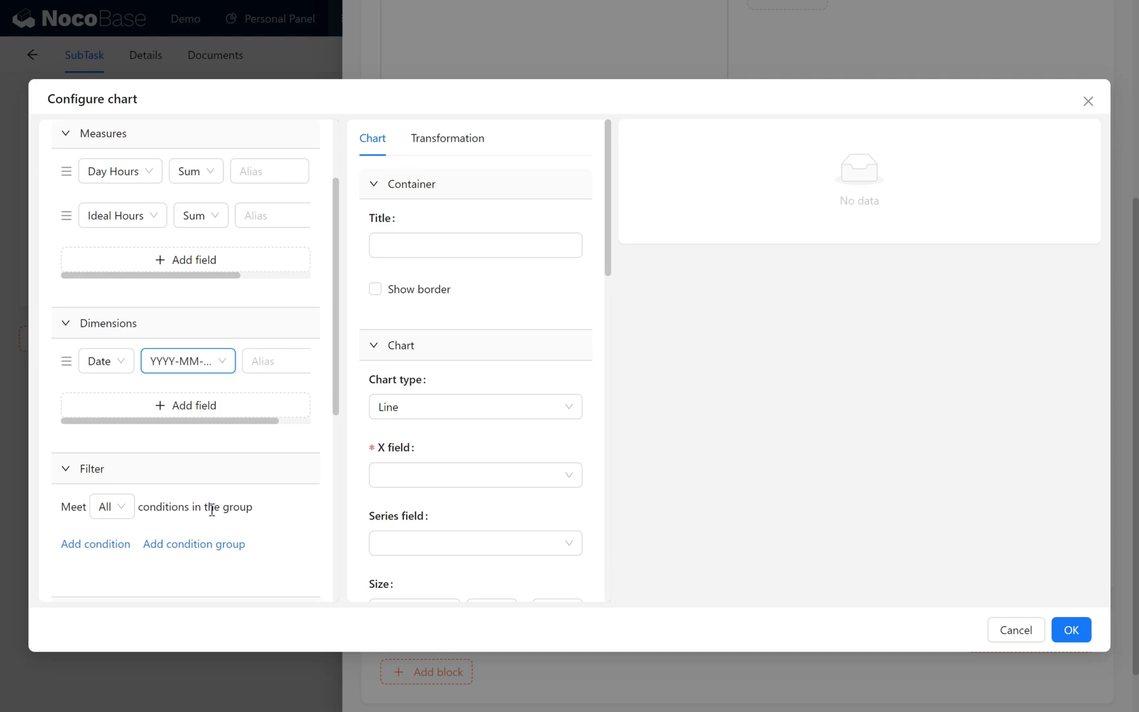
pyautogui.click(113, 546)
pyautogui.click(109, 544)
pyautogui.scroll(-2, 151, 627)
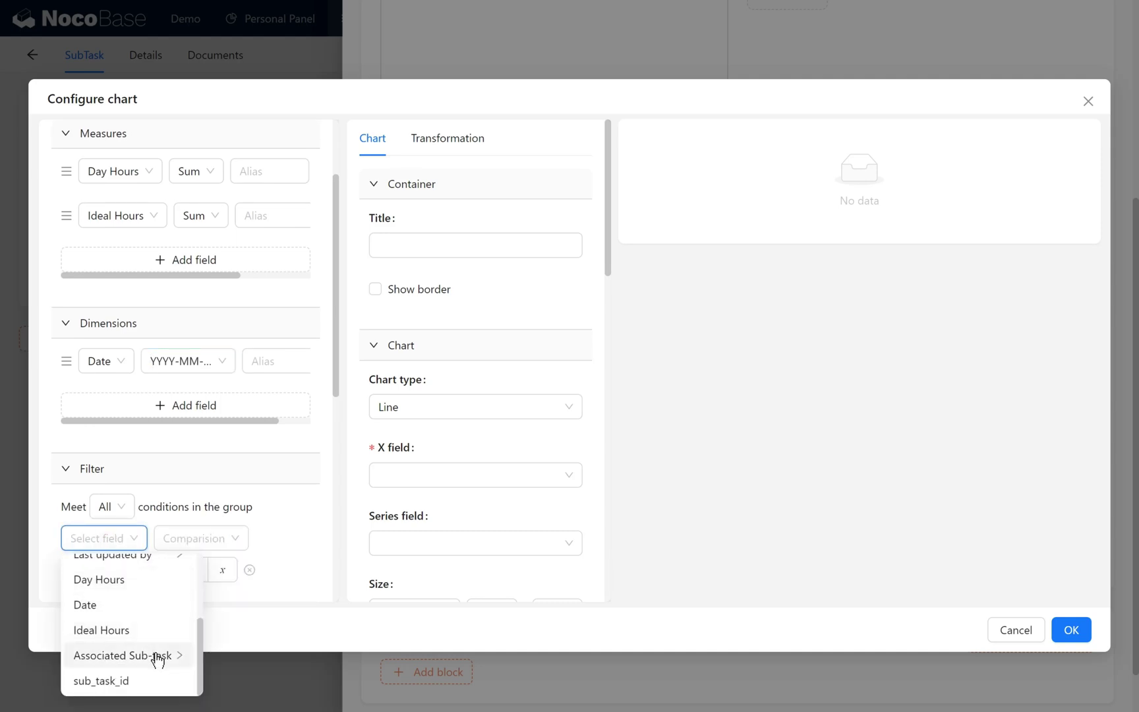
pyautogui.click(157, 656)
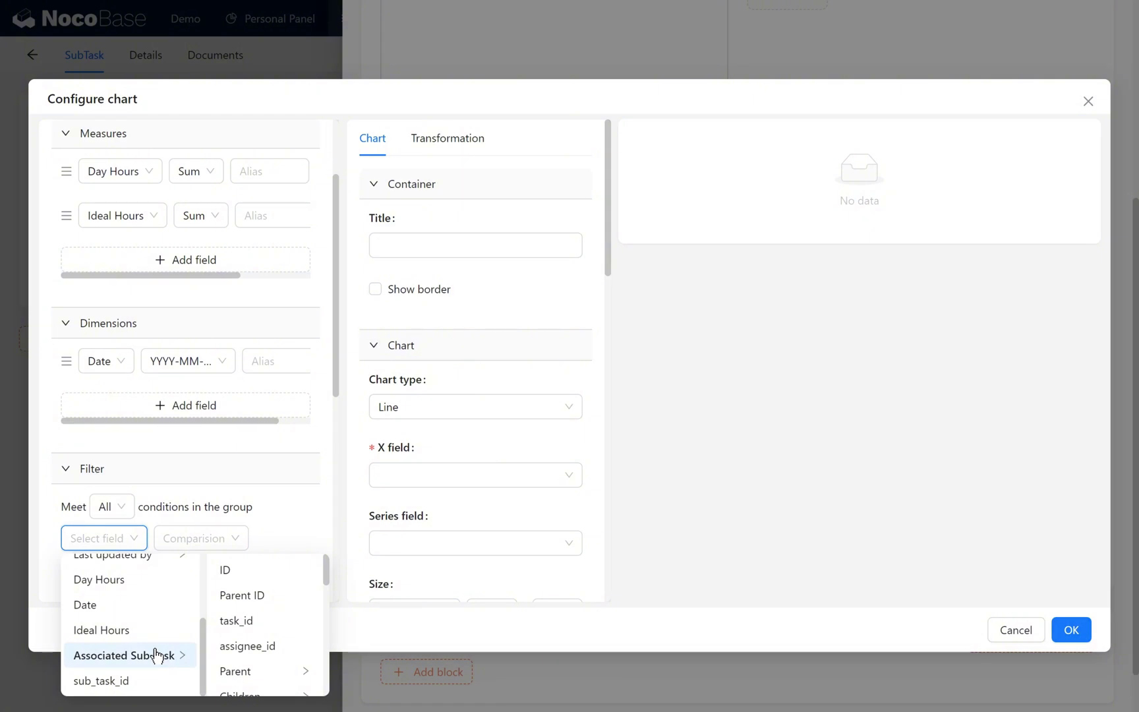
pyautogui.click(227, 570)
pyautogui.click(215, 570)
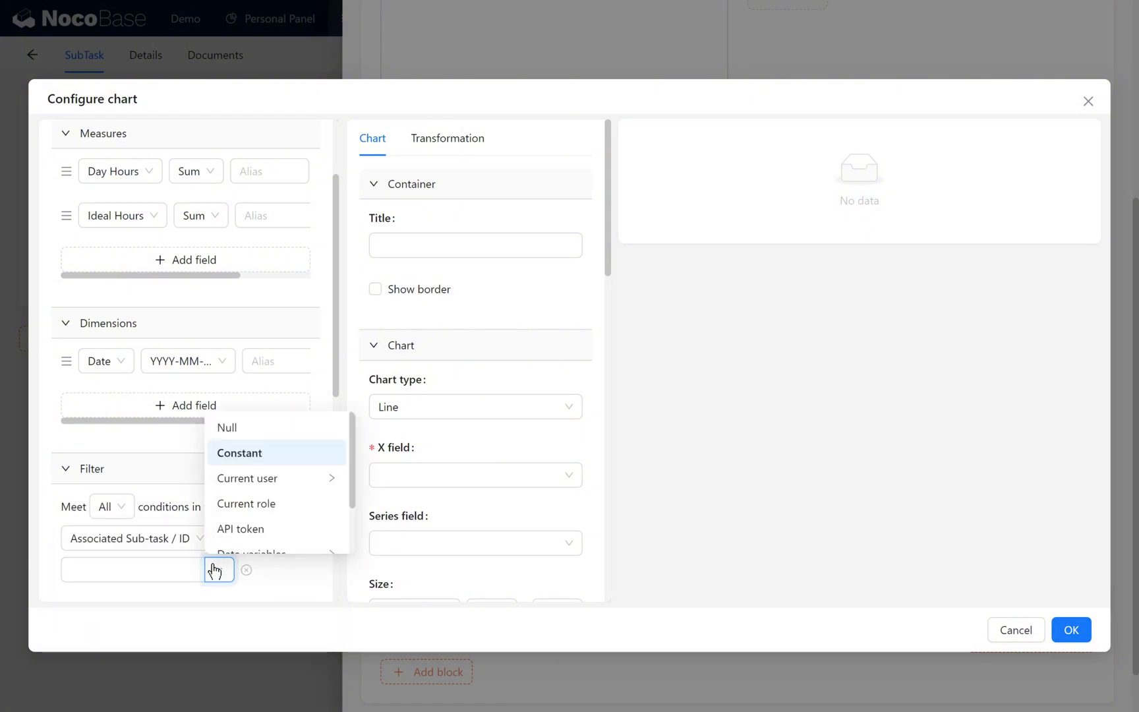
pyautogui.scroll(-2, 297, 508)
pyautogui.click(277, 538)
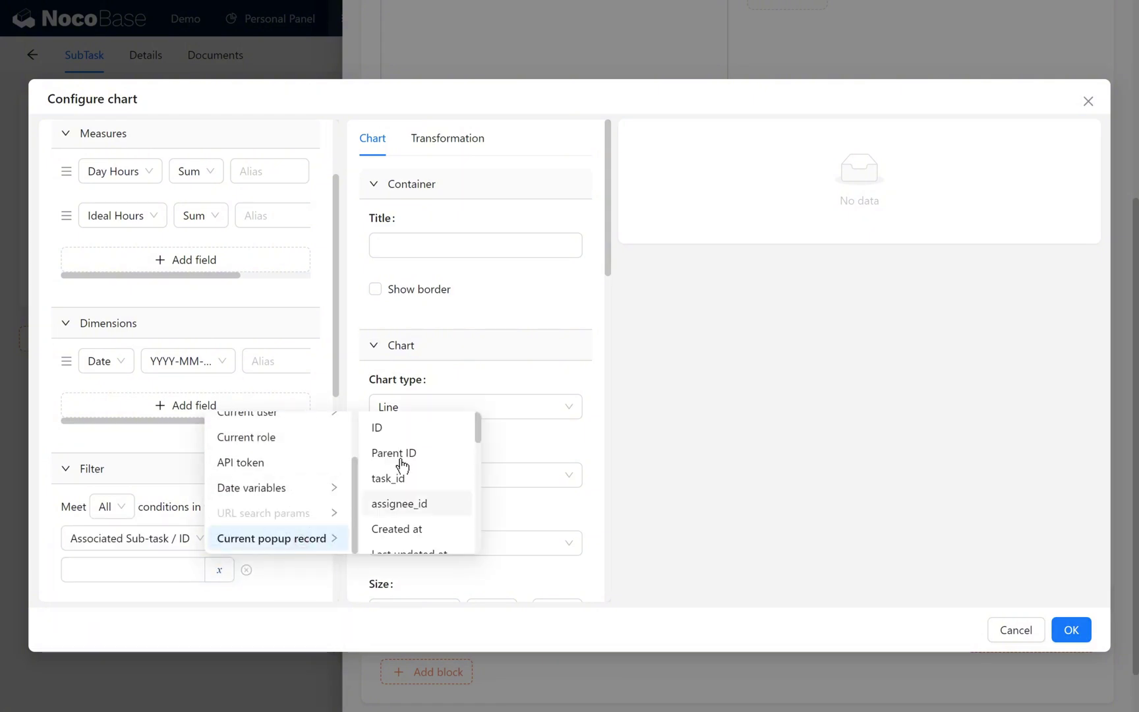
pyautogui.click(378, 428)
# Step: Sort the chart data by Date in ascending order
pyautogui.scroll(-2, 300, 567)
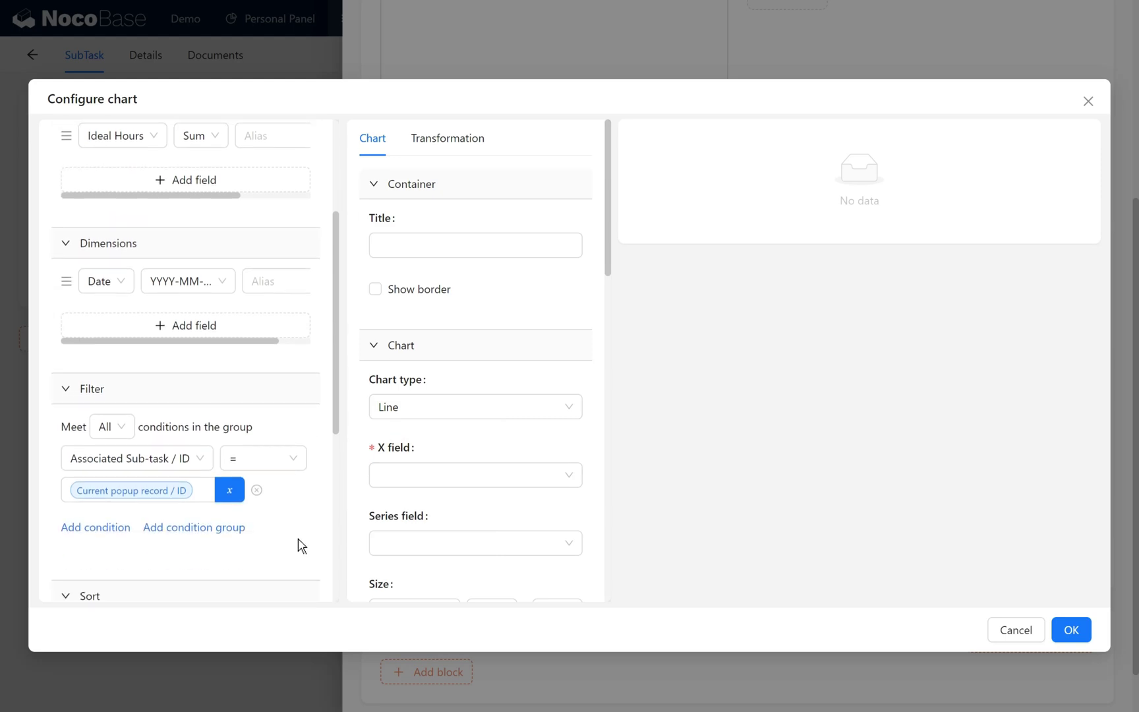
pyautogui.scroll(-2, 191, 494)
pyautogui.click(180, 521)
pyautogui.click(102, 516)
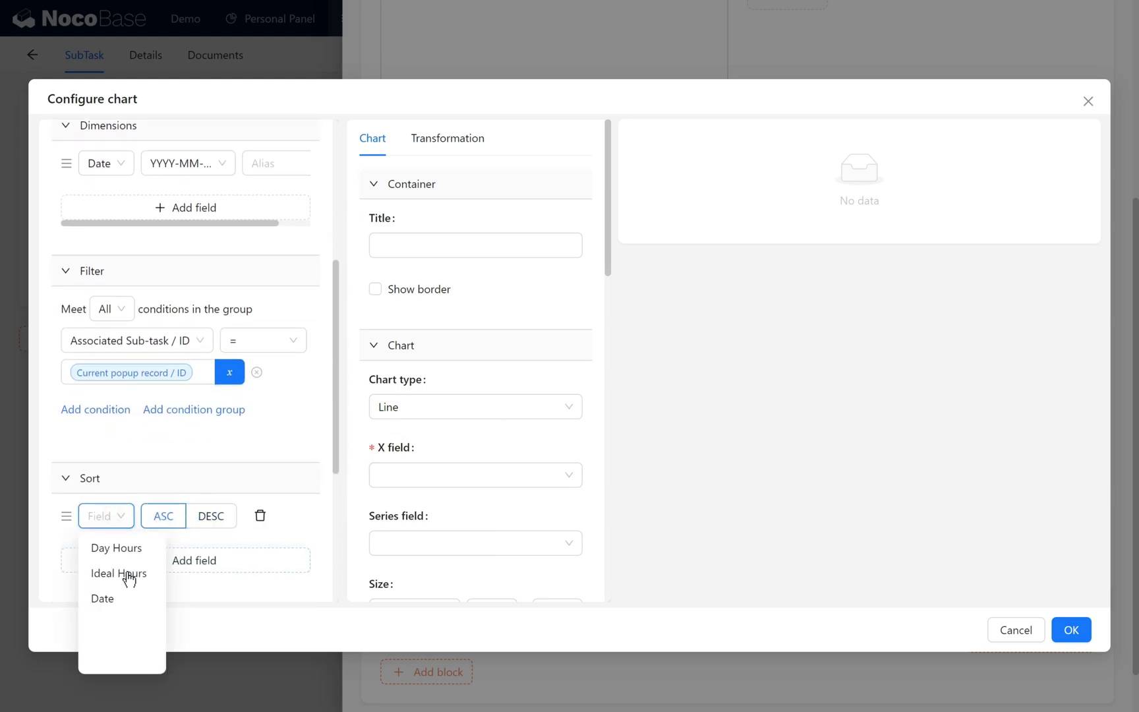
pyautogui.click(101, 600)
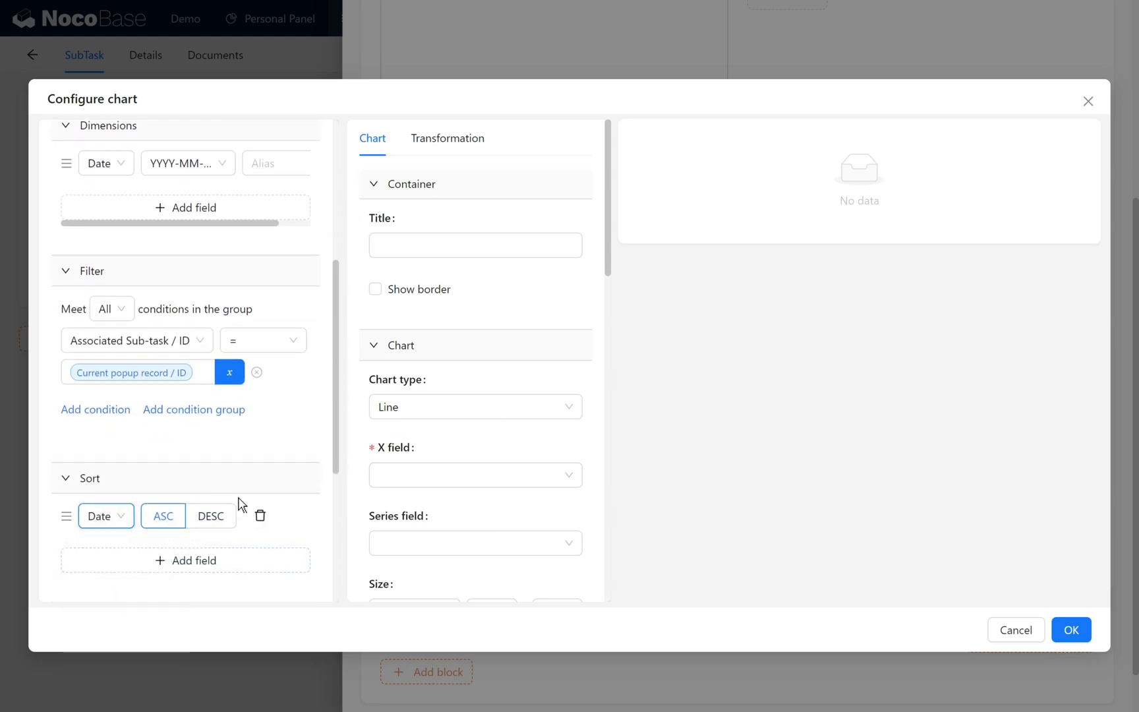
pyautogui.scroll(5, 264, 428)
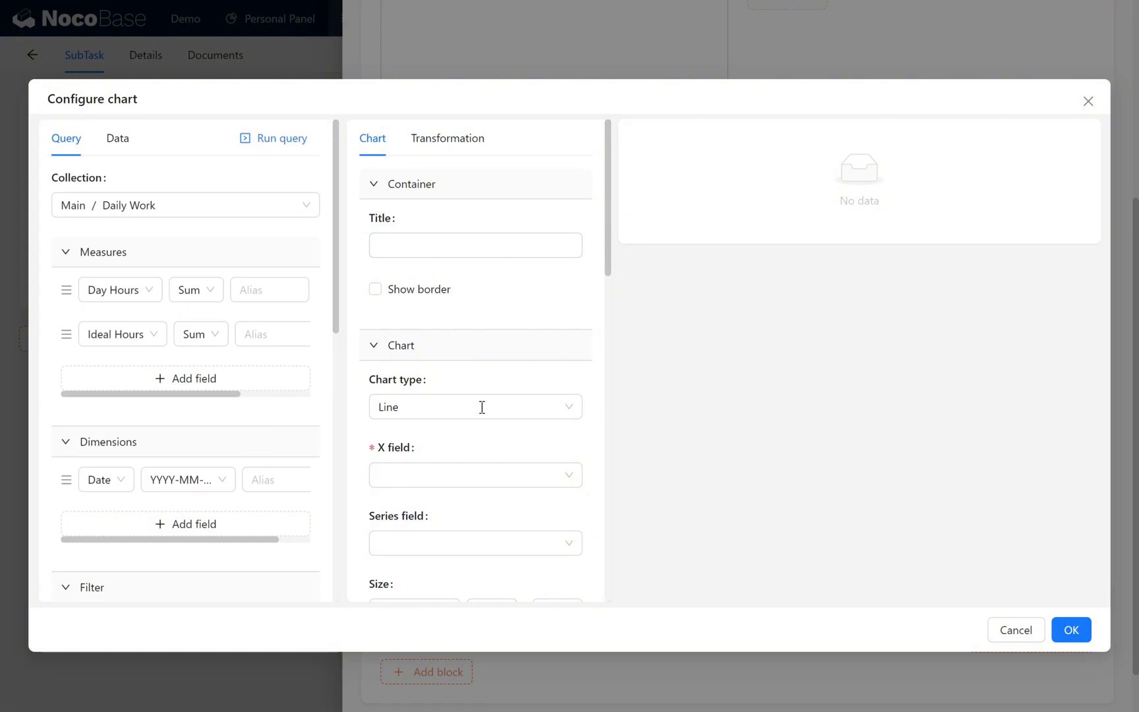
# Step: Put Date on the x-axis, preview the query, and save the line chart
pyautogui.click(445, 475)
pyautogui.click(419, 558)
pyautogui.scroll(-3, 447, 521)
pyautogui.scroll(3, 455, 429)
pyautogui.click(280, 140)
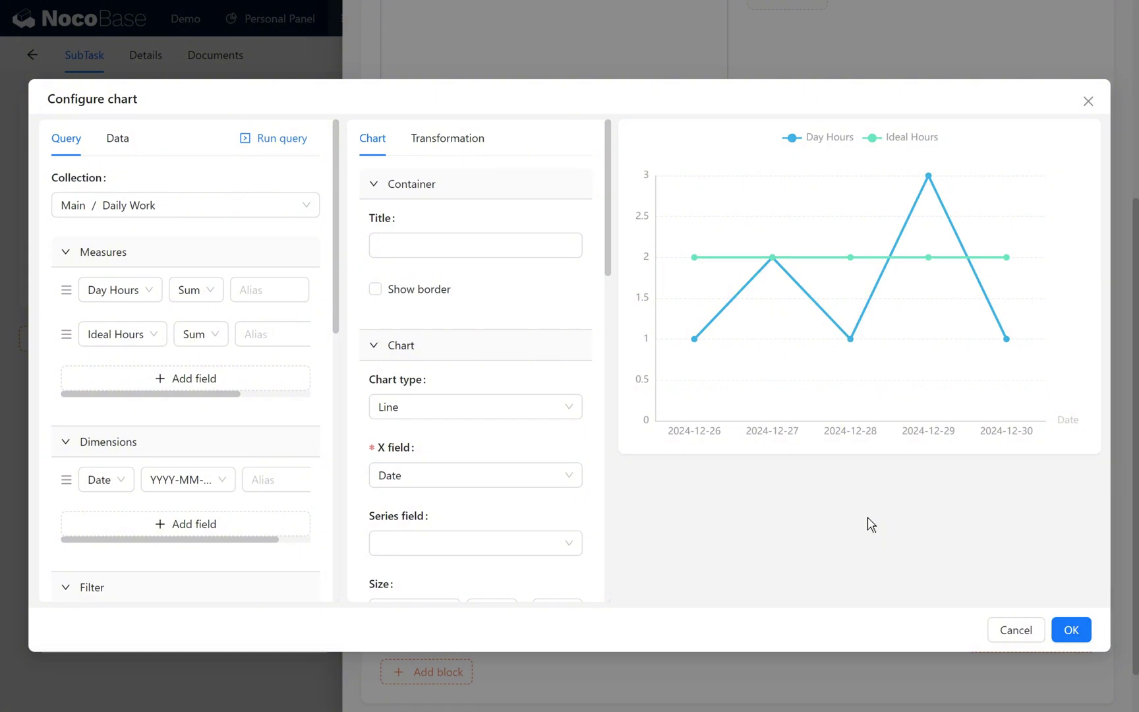
pyautogui.click(1071, 630)
# Step: Move the Charts block above the edit form
pyautogui.moveTo(1080, 566)
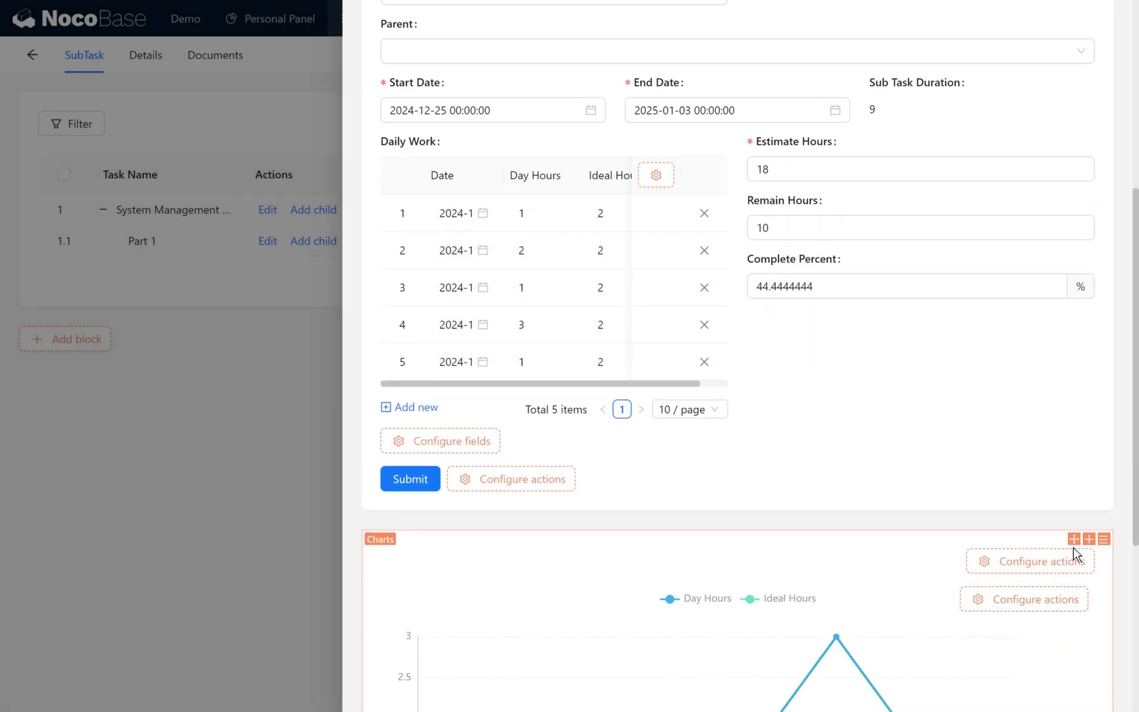
pyautogui.moveTo(1073, 549); pyautogui.dragTo(1001, 77)
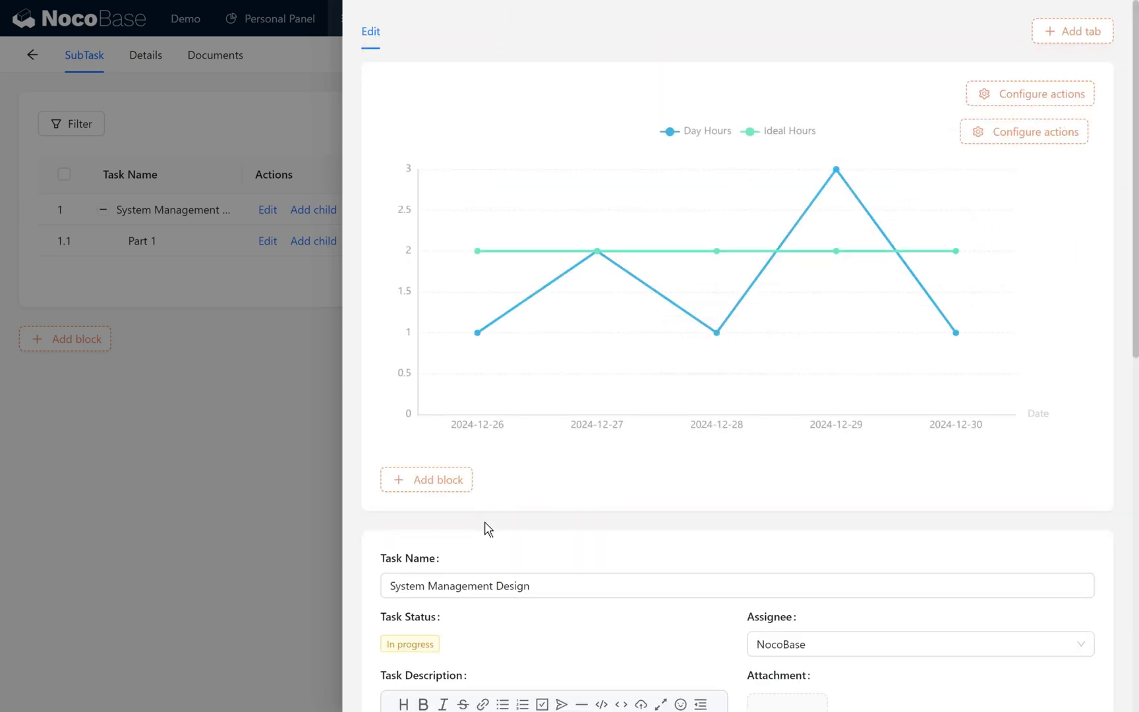
pyautogui.scroll(-10, 486, 531)
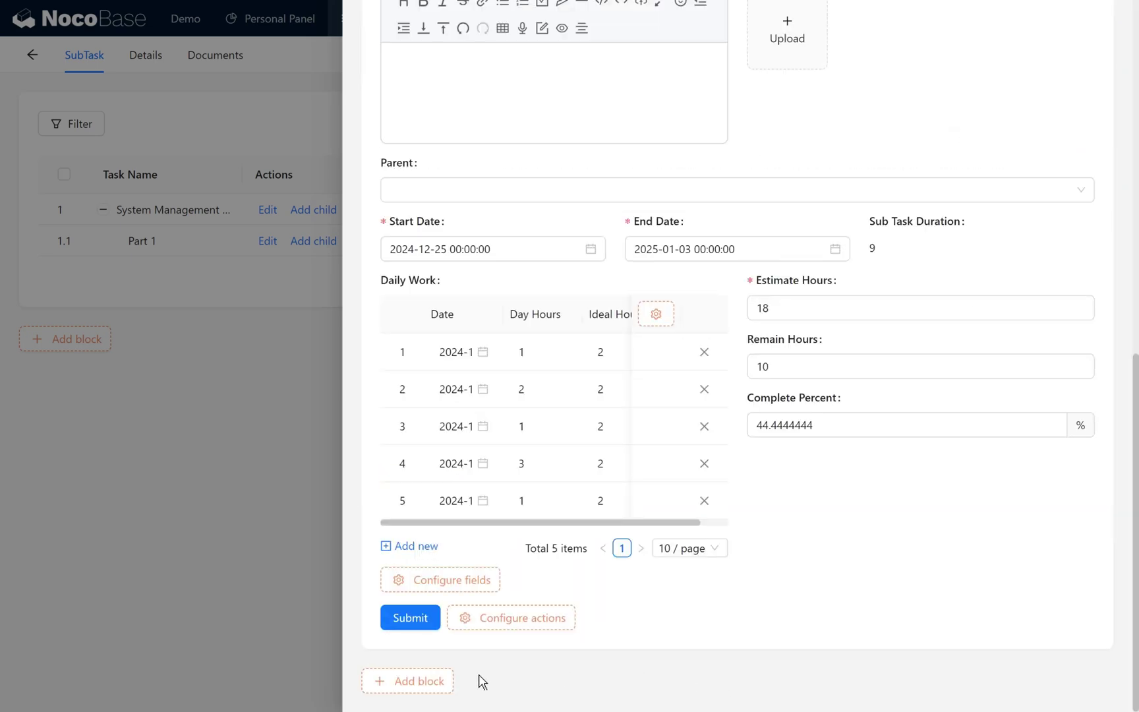
# Step: Add a current-record Details block with Task Name, Task Status, Remain Hours and End Date beside the chart
pyautogui.moveTo(427, 682)
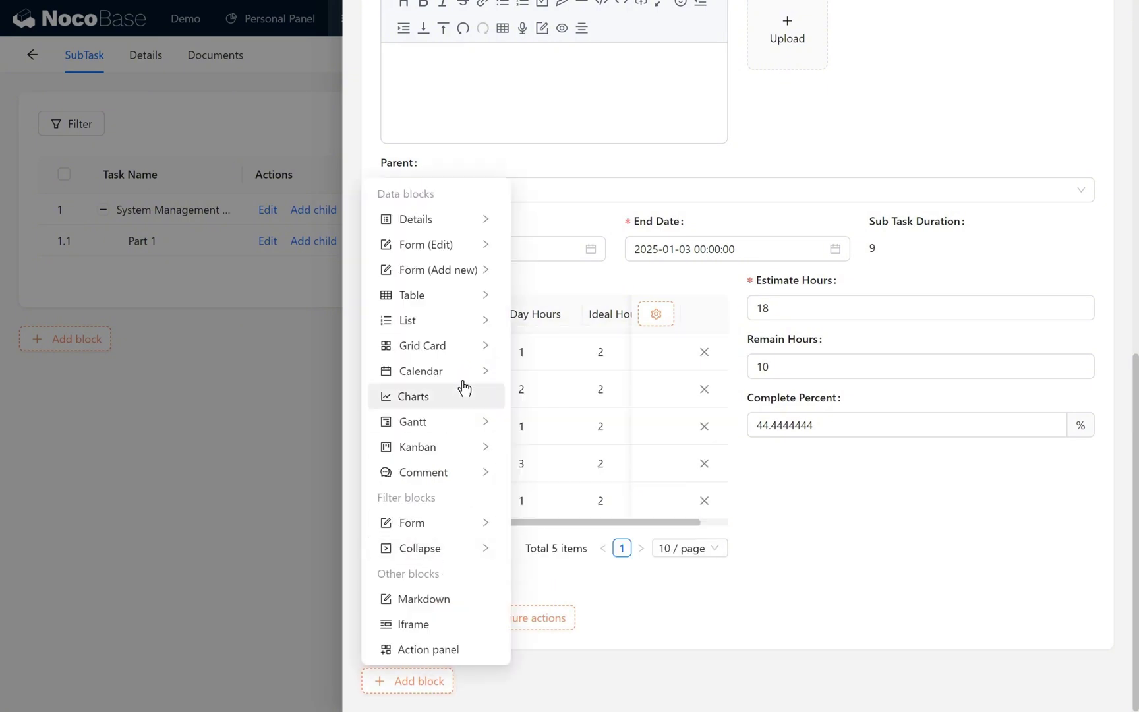
pyautogui.moveTo(475, 220)
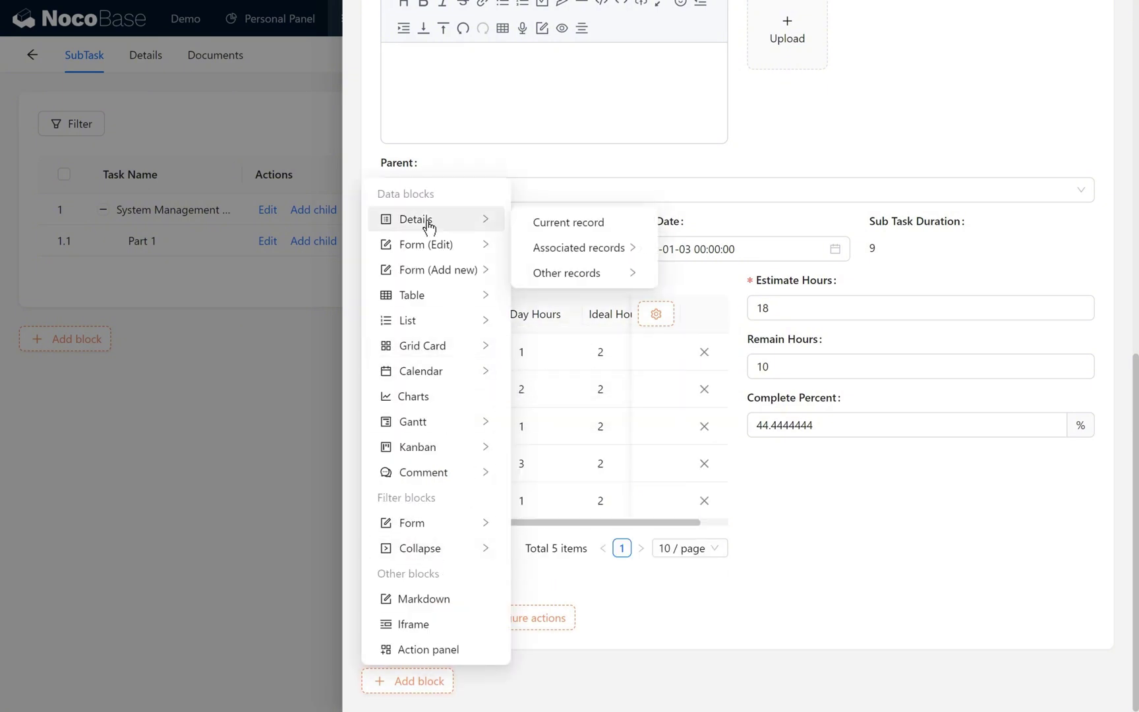
pyautogui.click(556, 227)
pyautogui.scroll(-2, 540, 593)
pyautogui.moveTo(490, 603)
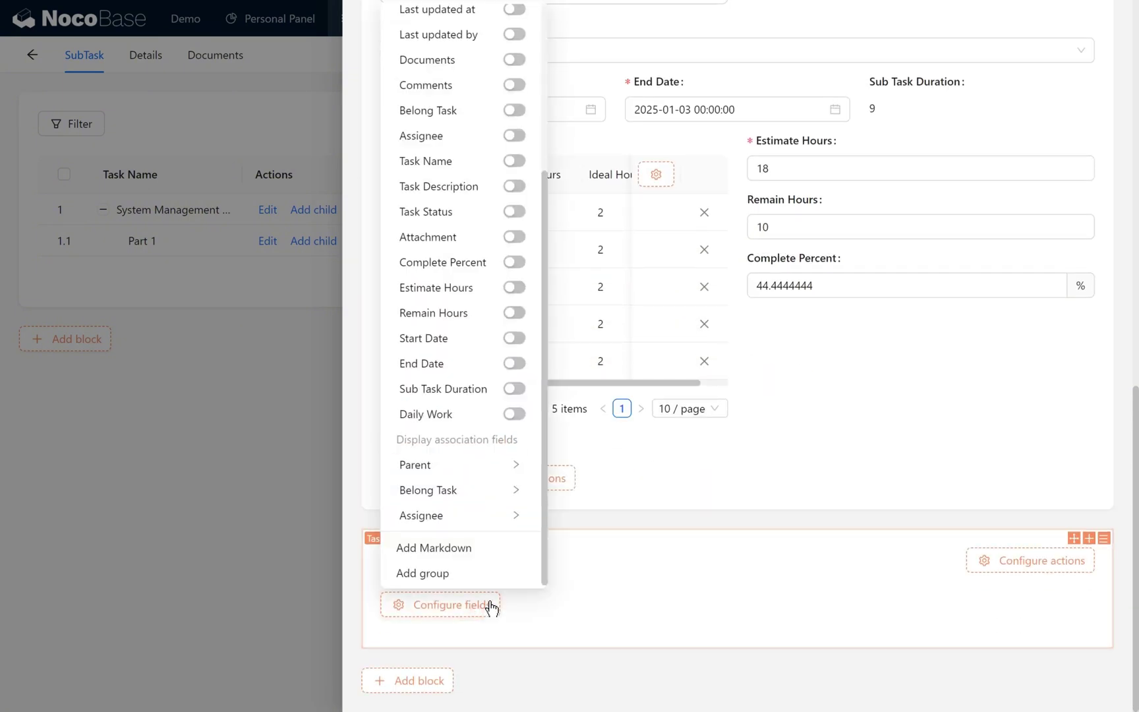
pyautogui.click(514, 161)
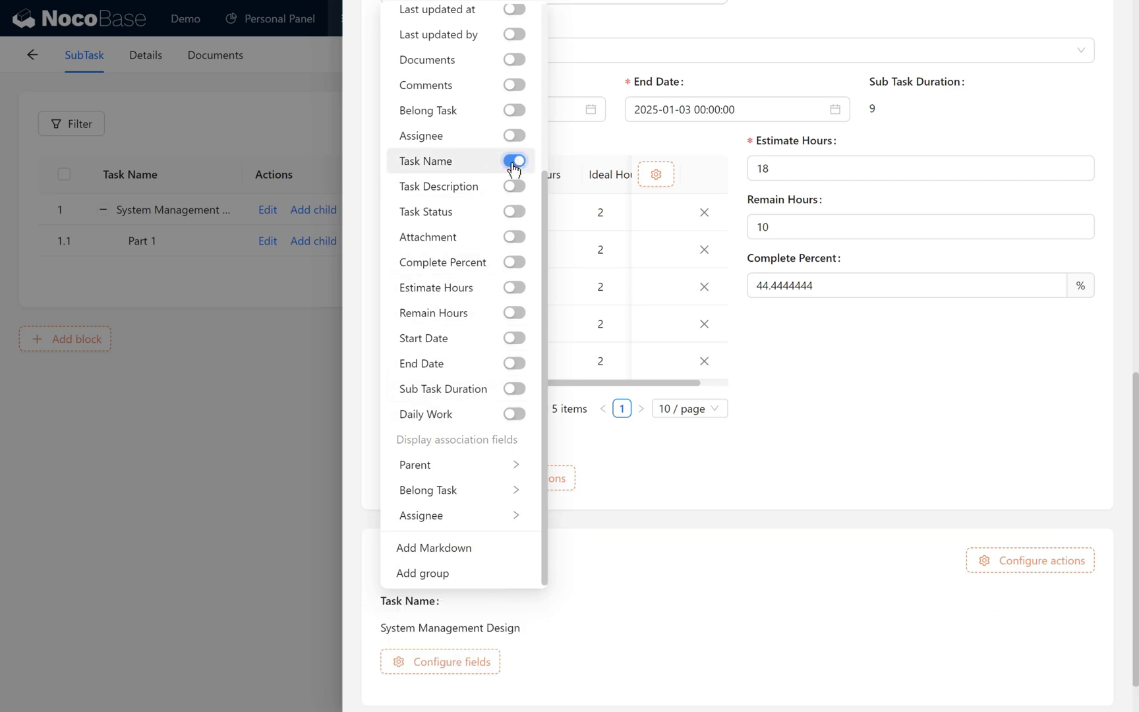
pyautogui.click(514, 212)
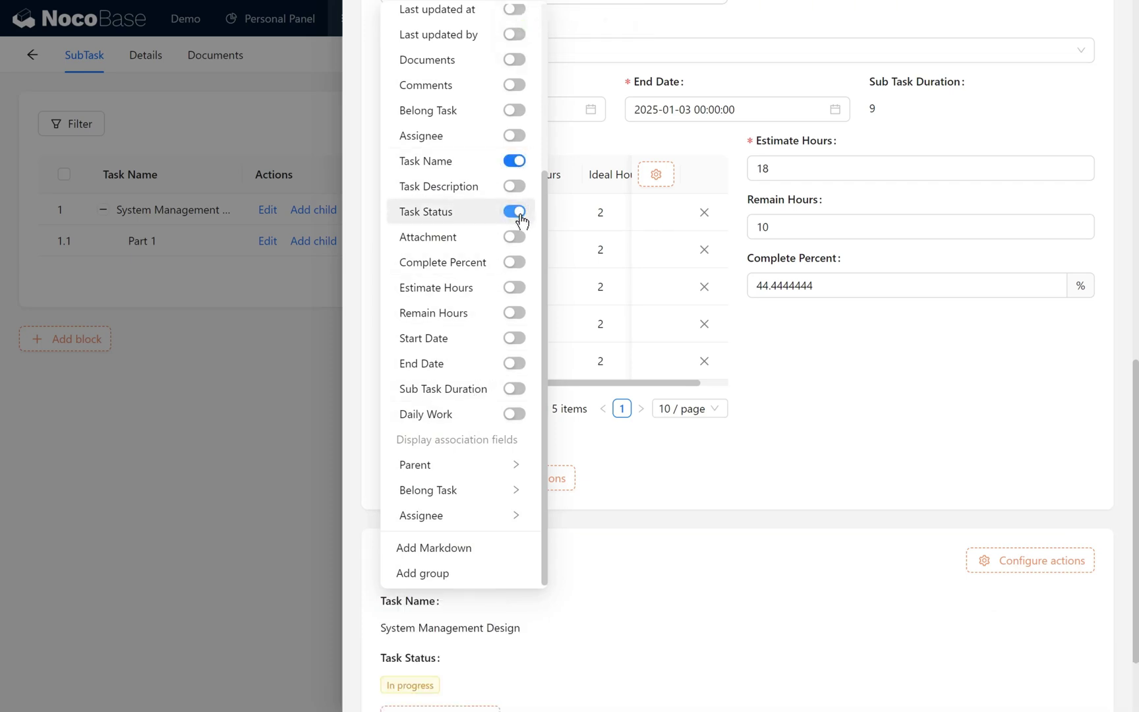
pyautogui.click(514, 313)
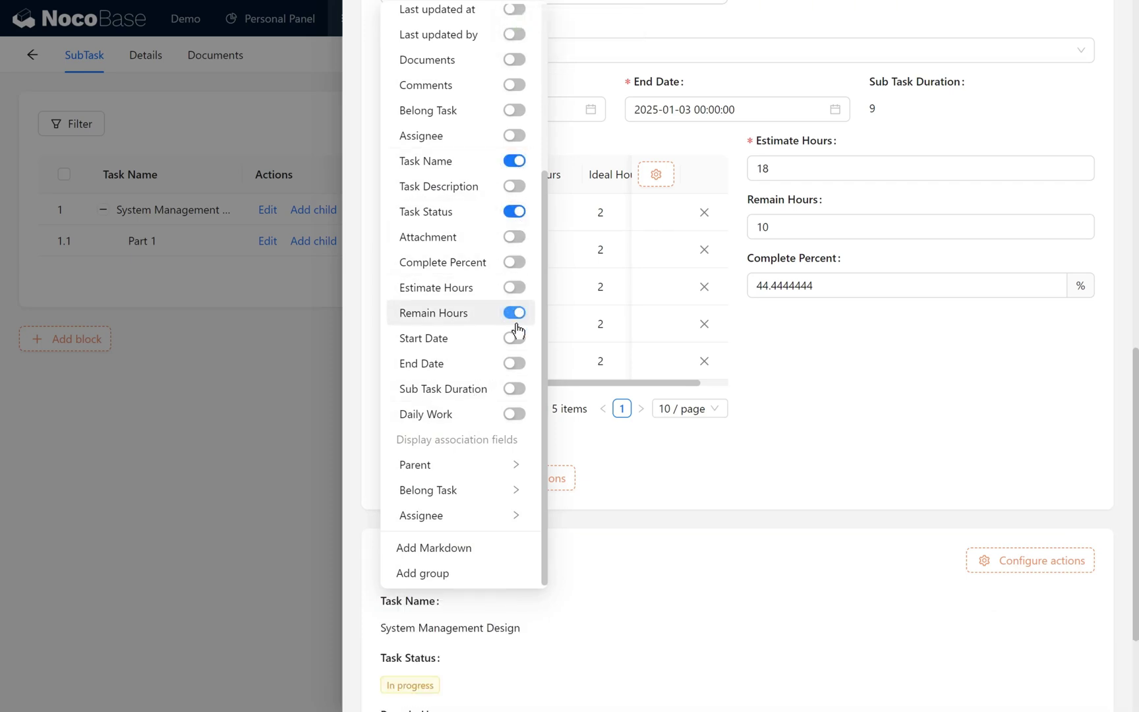
pyautogui.click(514, 363)
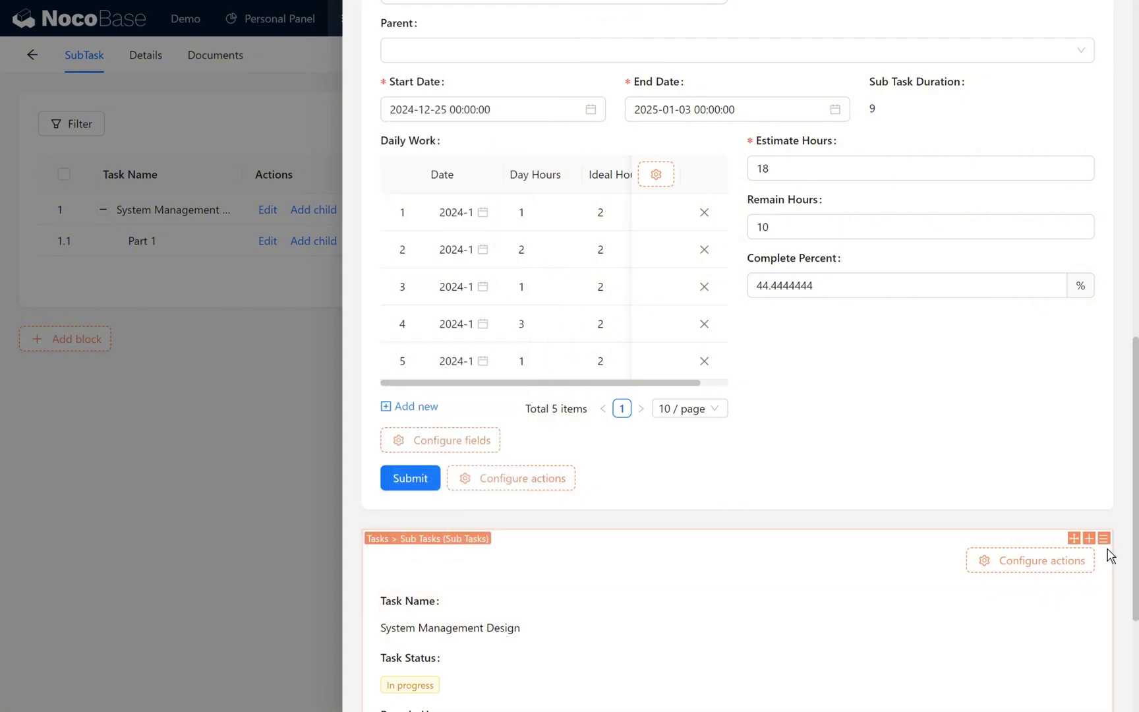
pyautogui.scroll(10, 791, 396)
pyautogui.moveTo(444, 240); pyautogui.dragTo(386, 267)
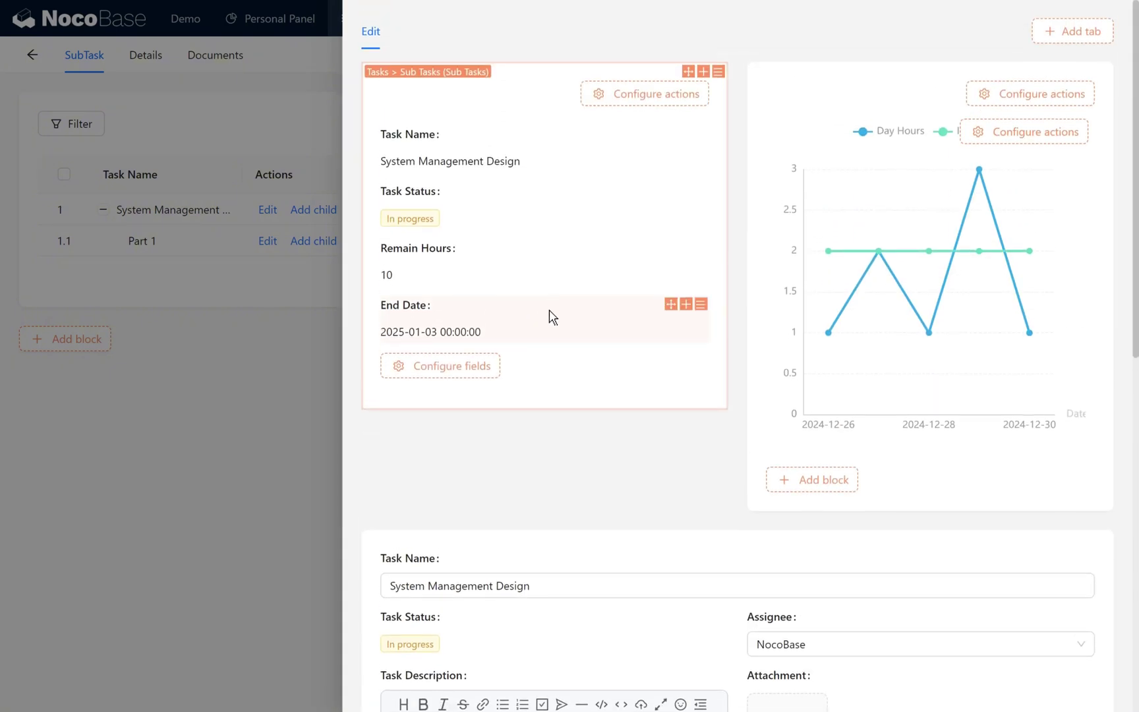
# Step: Switch the Details block's layout to Horizontal
pyautogui.moveTo(708, 81)
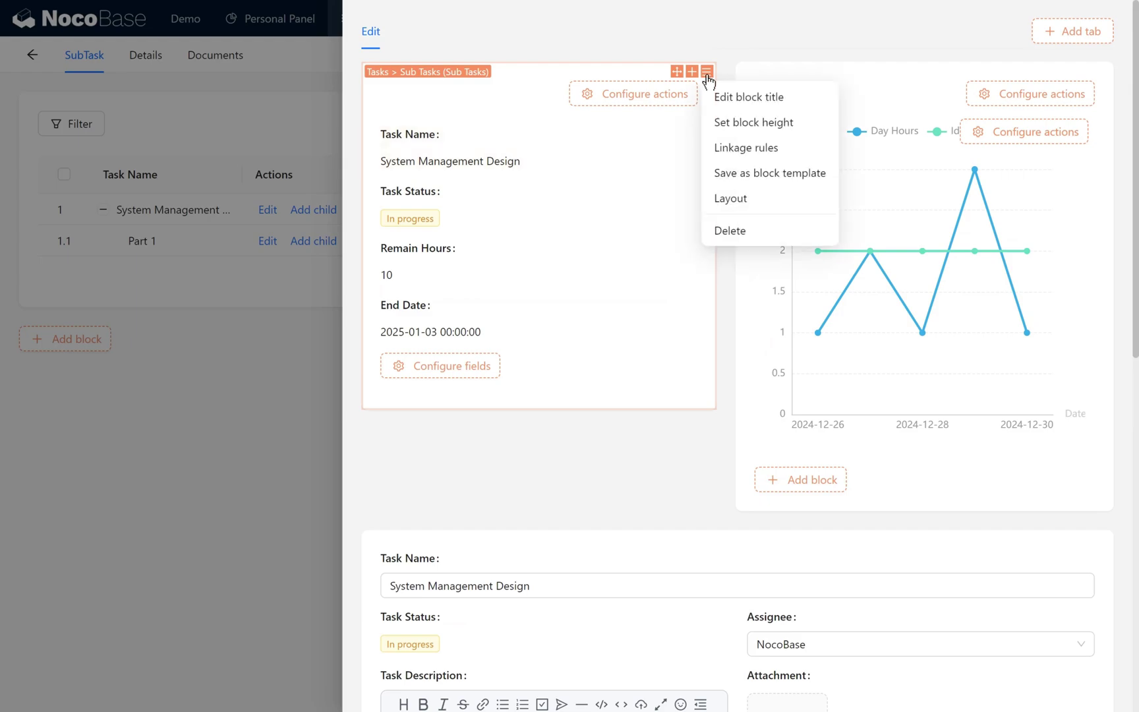
pyautogui.click(731, 198)
pyautogui.click(465, 134)
pyautogui.click(755, 379)
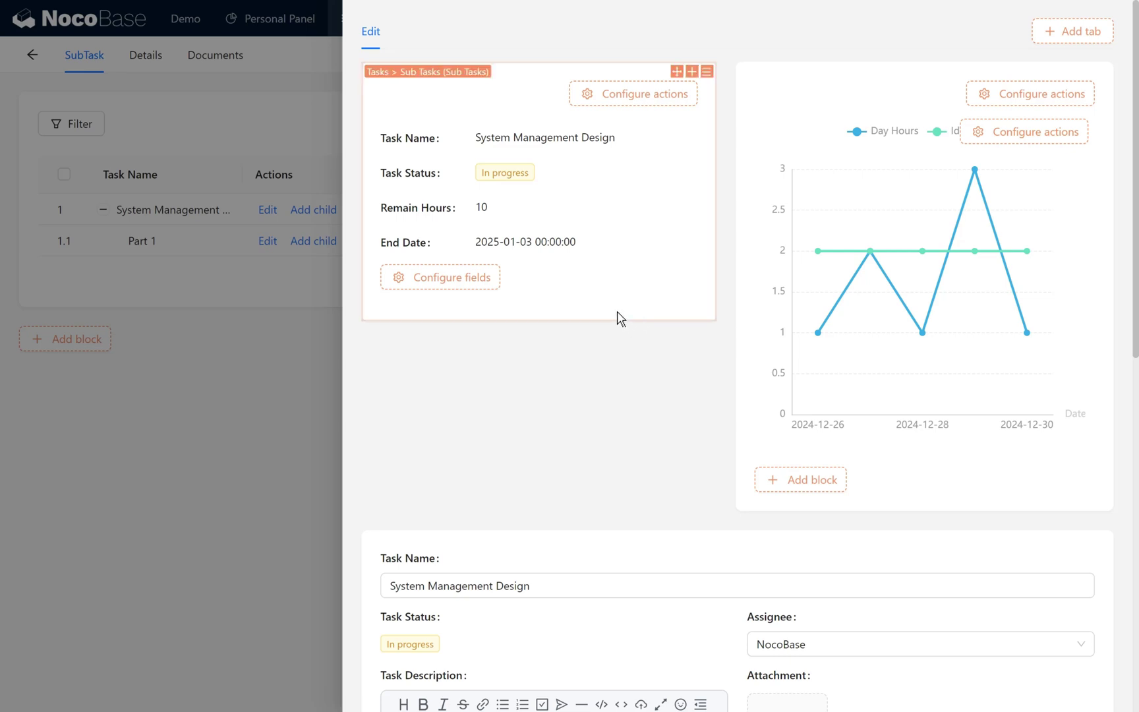
# Step: Add a Markdown item with the pasted Progress of Last Update template showing 44 % in green
pyautogui.moveTo(500, 284)
pyautogui.scroll(-6, 509, 455)
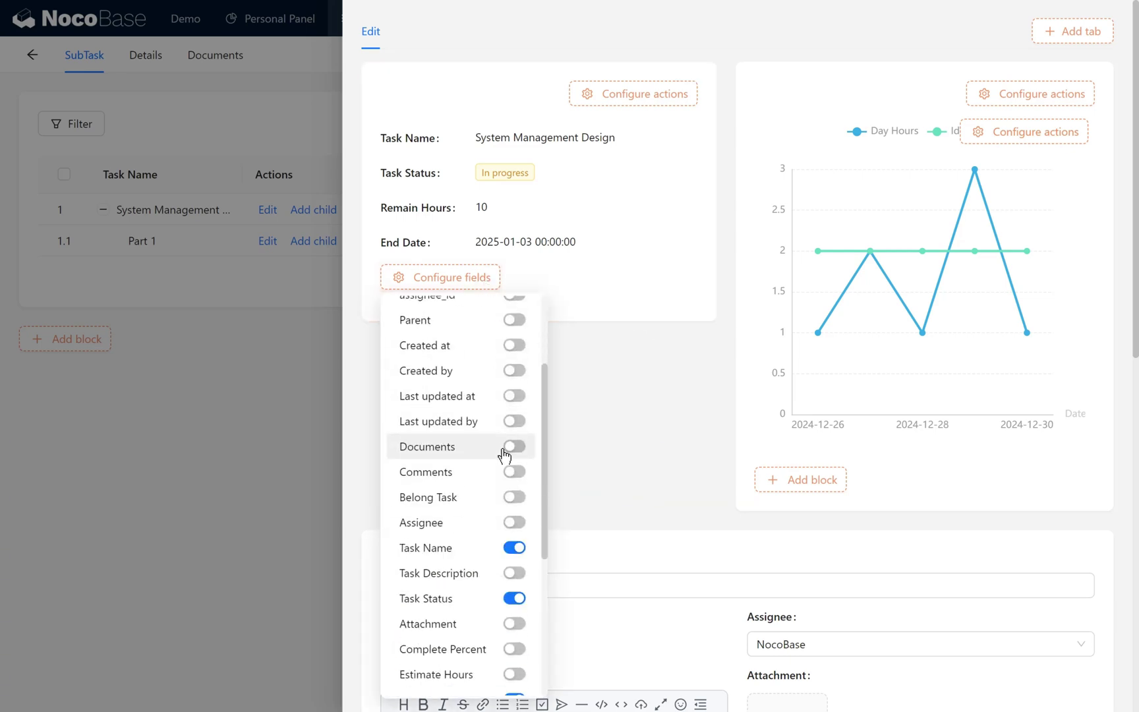
pyautogui.click(496, 662)
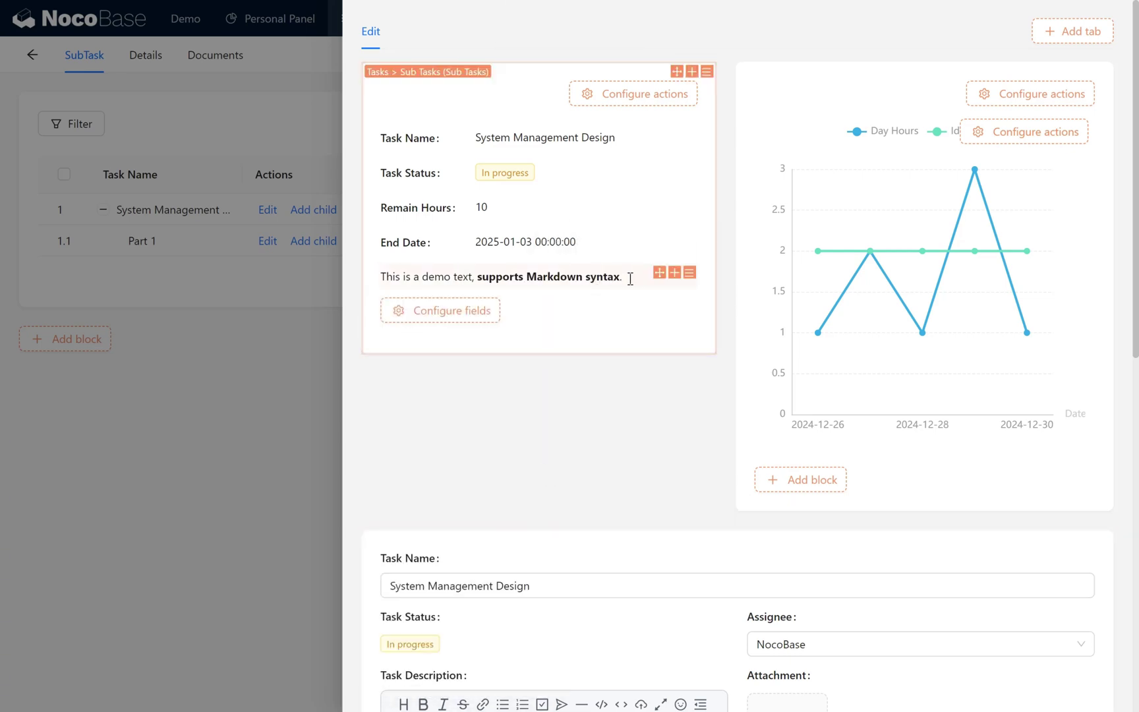
pyautogui.moveTo(691, 277)
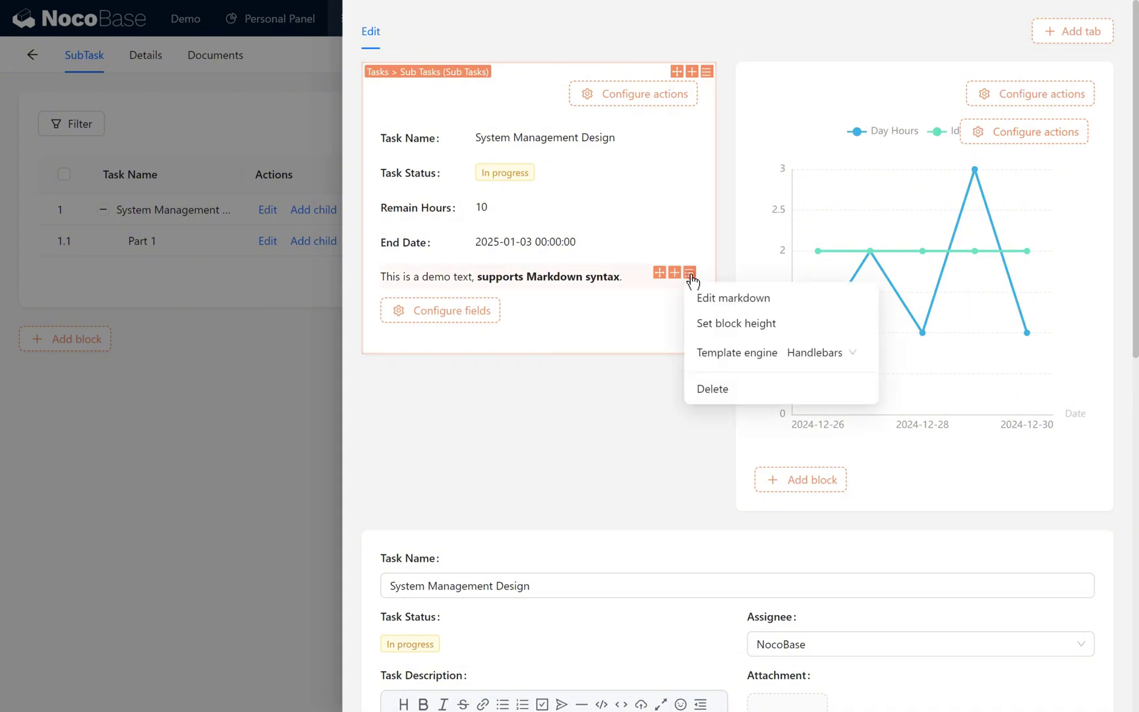
pyautogui.click(706, 302)
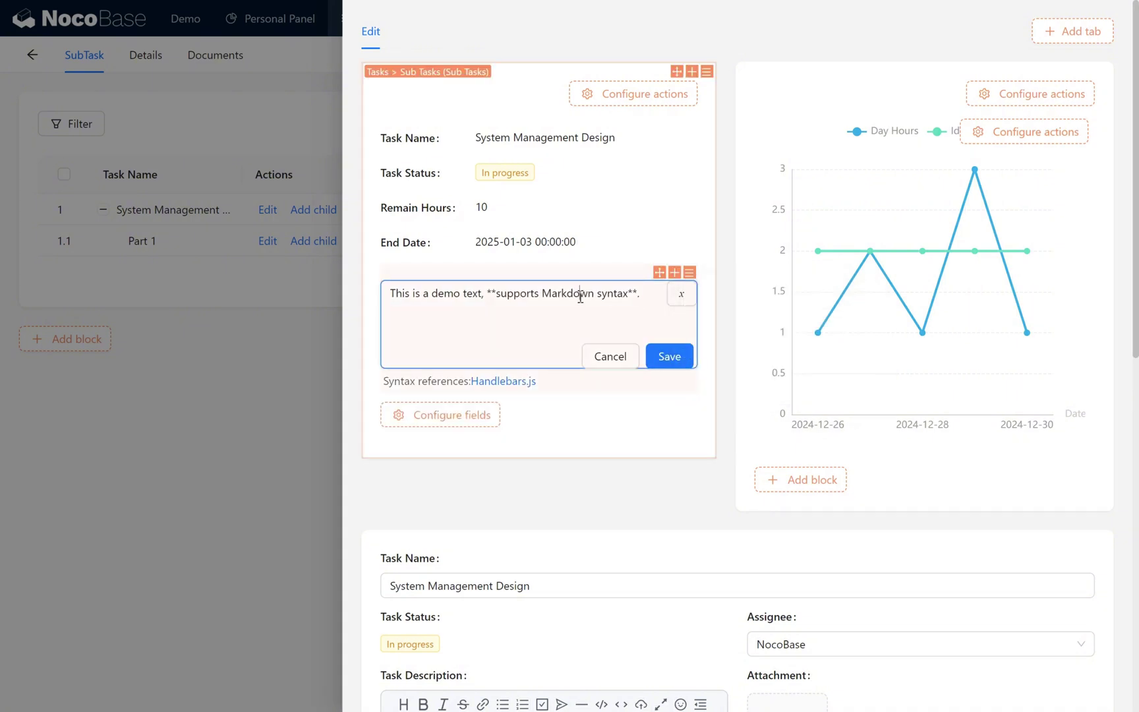
pyautogui.hotkey('ctrl', 'a')
pyautogui.write('**Progress of Last Update:** <p style="font-size: 30px; font-weight: bold; color: green;"> {{floor (multiply $nRecord.complete_percent 100)}}  % </p >')
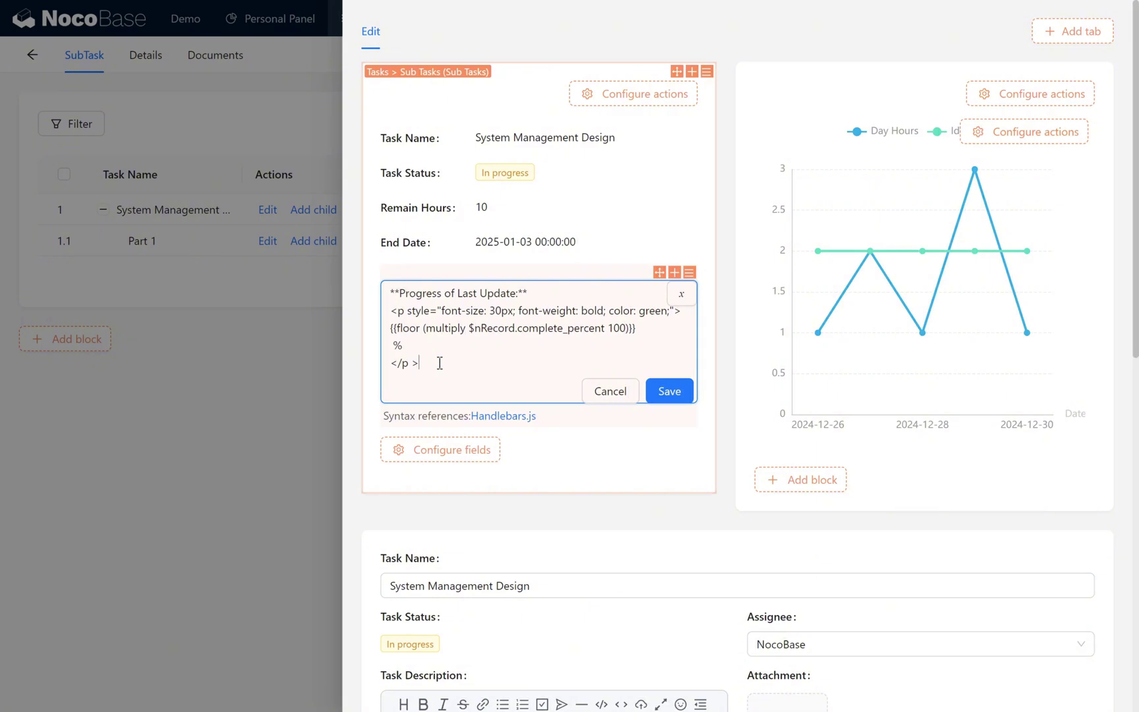
pyautogui.click(667, 391)
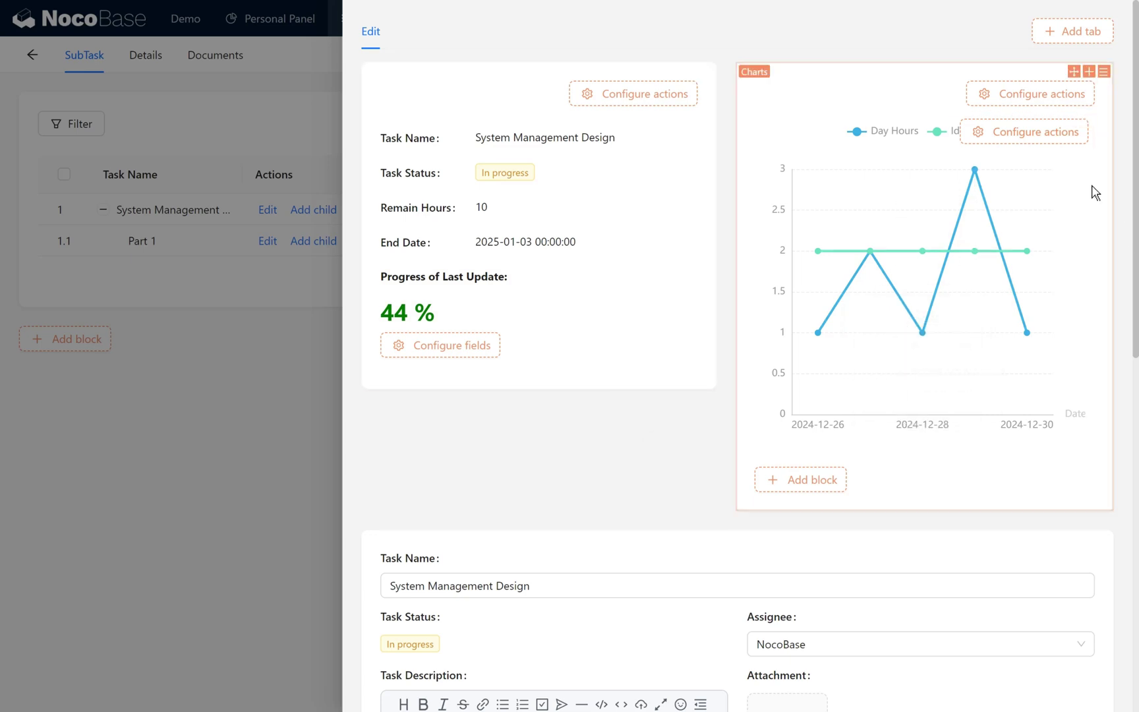
# Step: Set the chart's aspect ratio to width 3, height 2 and close the edit popup
pyautogui.moveTo(1086, 127)
pyautogui.click(1064, 151)
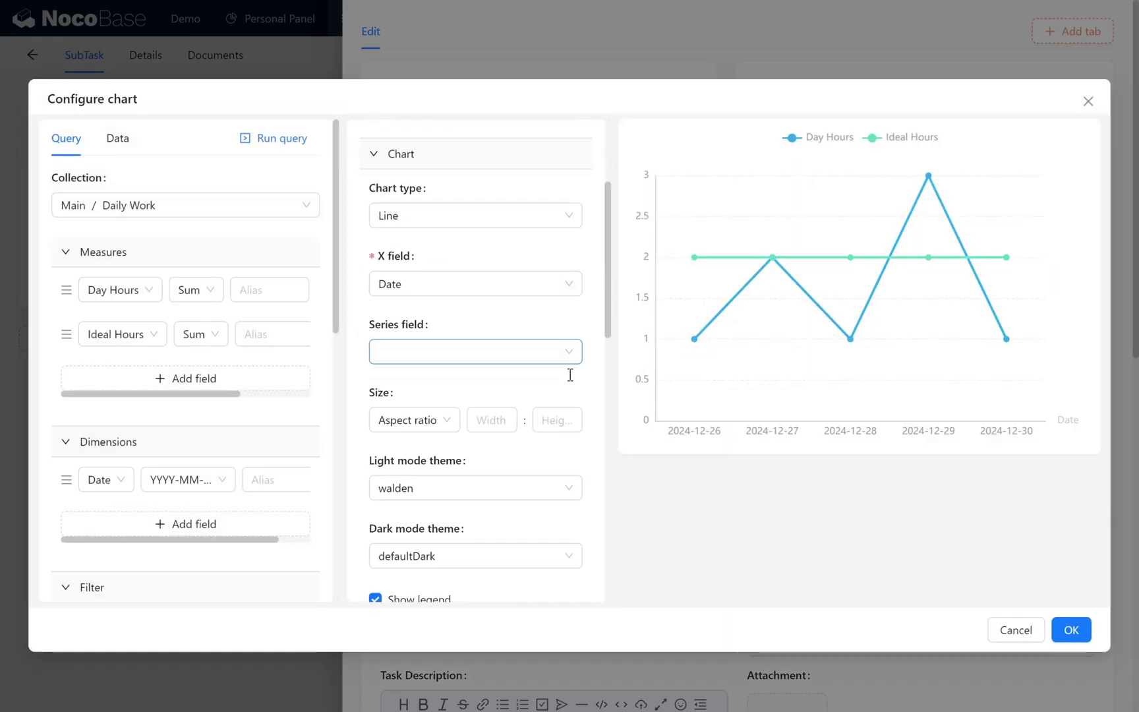
pyautogui.click(514, 419)
pyautogui.write('3')
pyautogui.press('Tab')
pyautogui.write('2')
pyautogui.click(1072, 630)
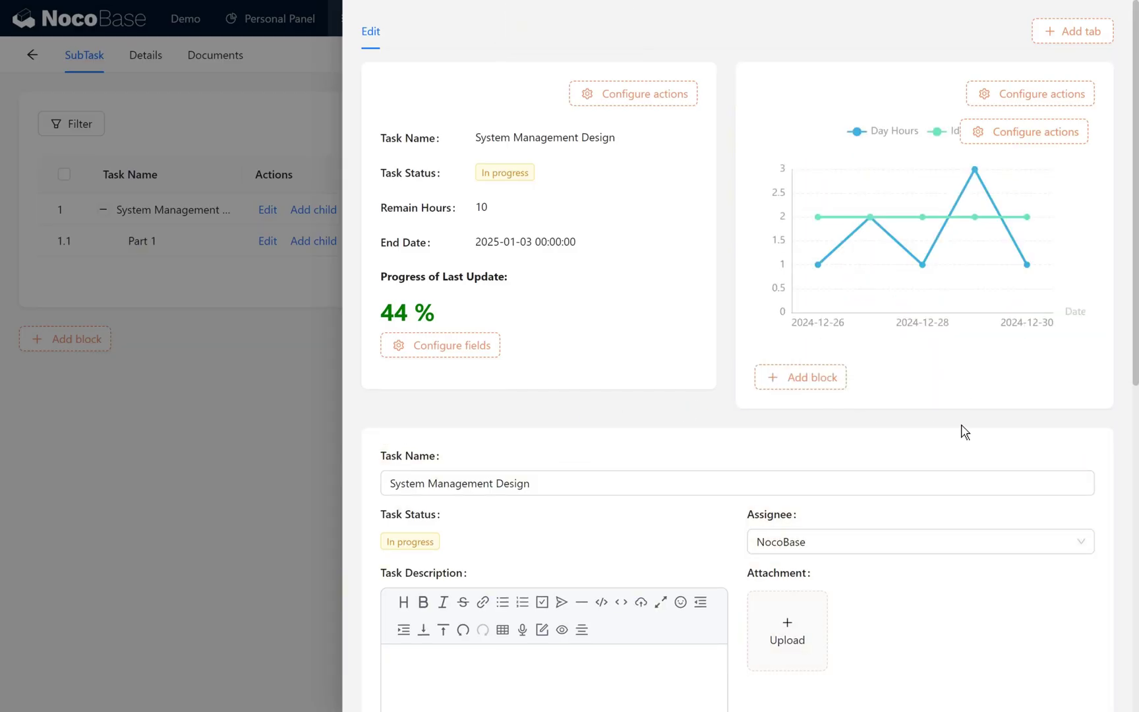
pyautogui.click(202, 446)
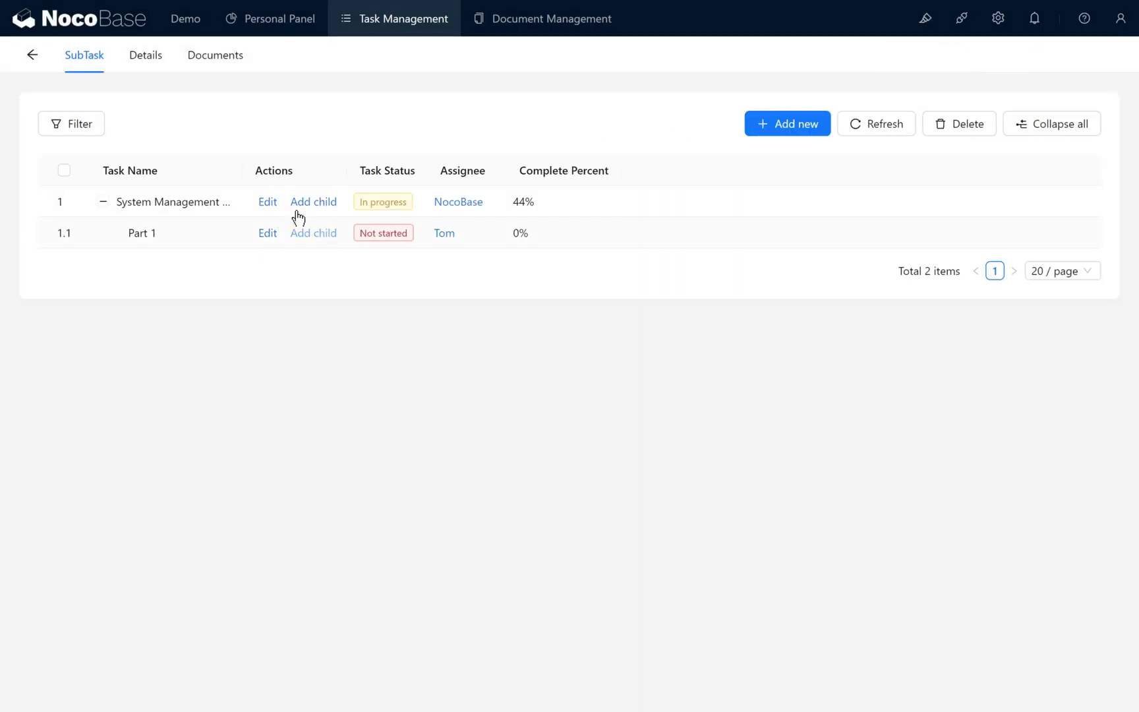
# Step: Reopen System Management Design's edit popup and inspect the hours chart values
pyautogui.click(268, 204)
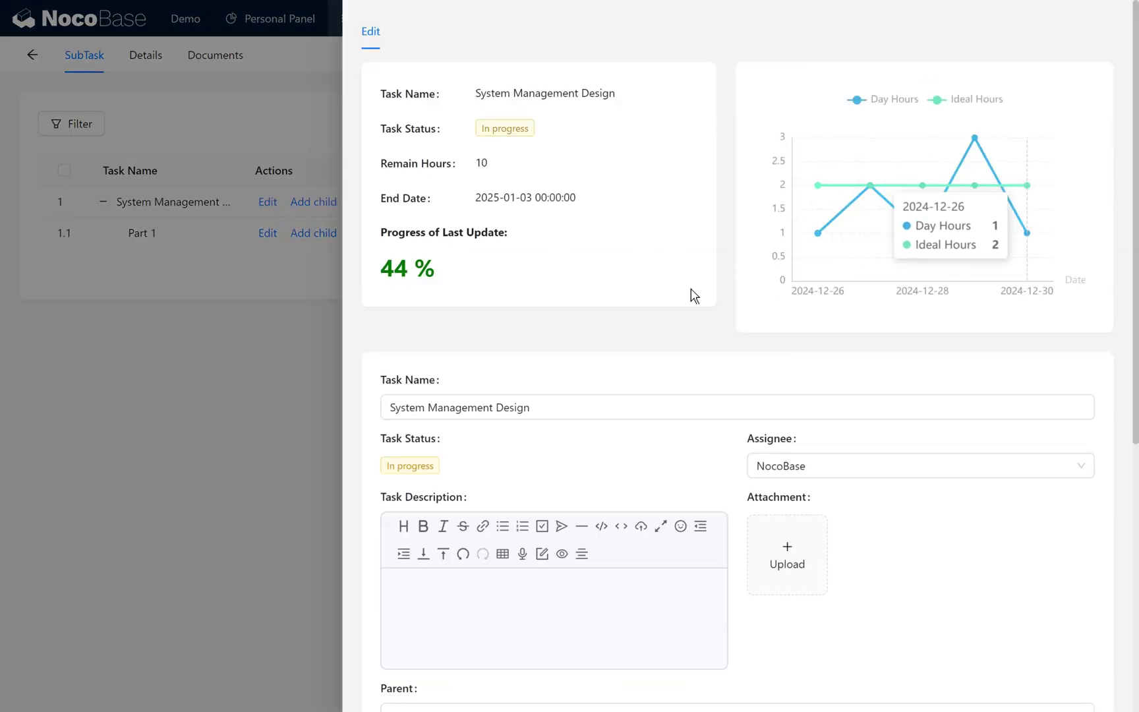
pyautogui.click(592, 336)
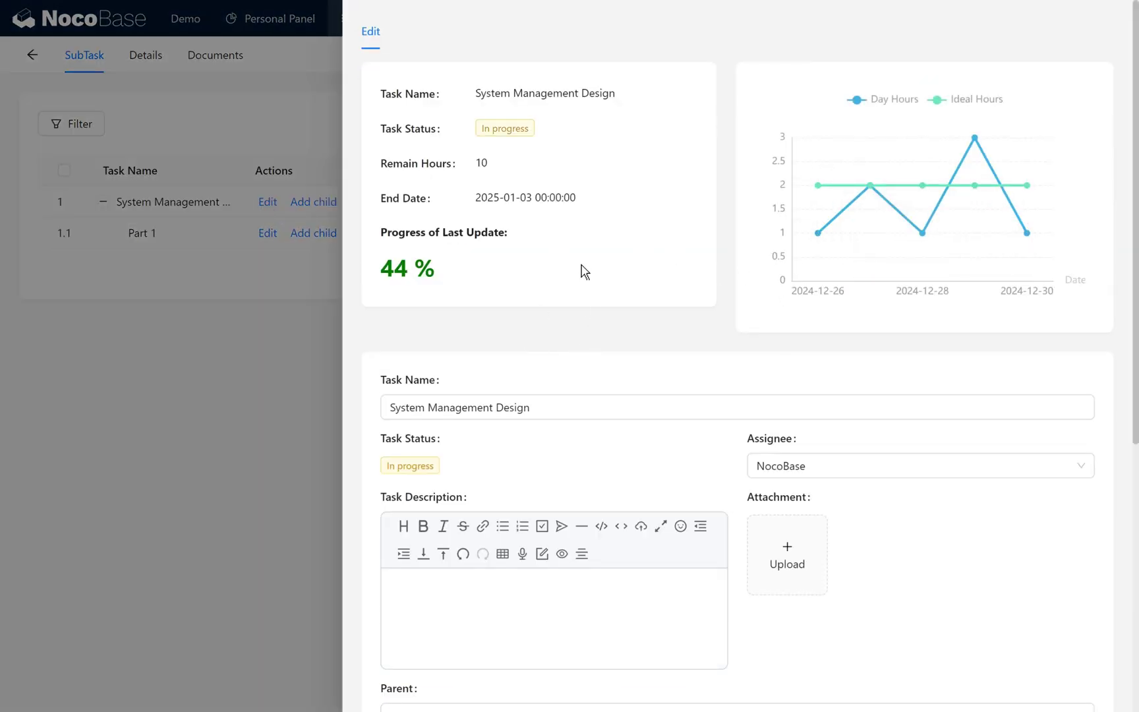
pyautogui.moveTo(862, 198)
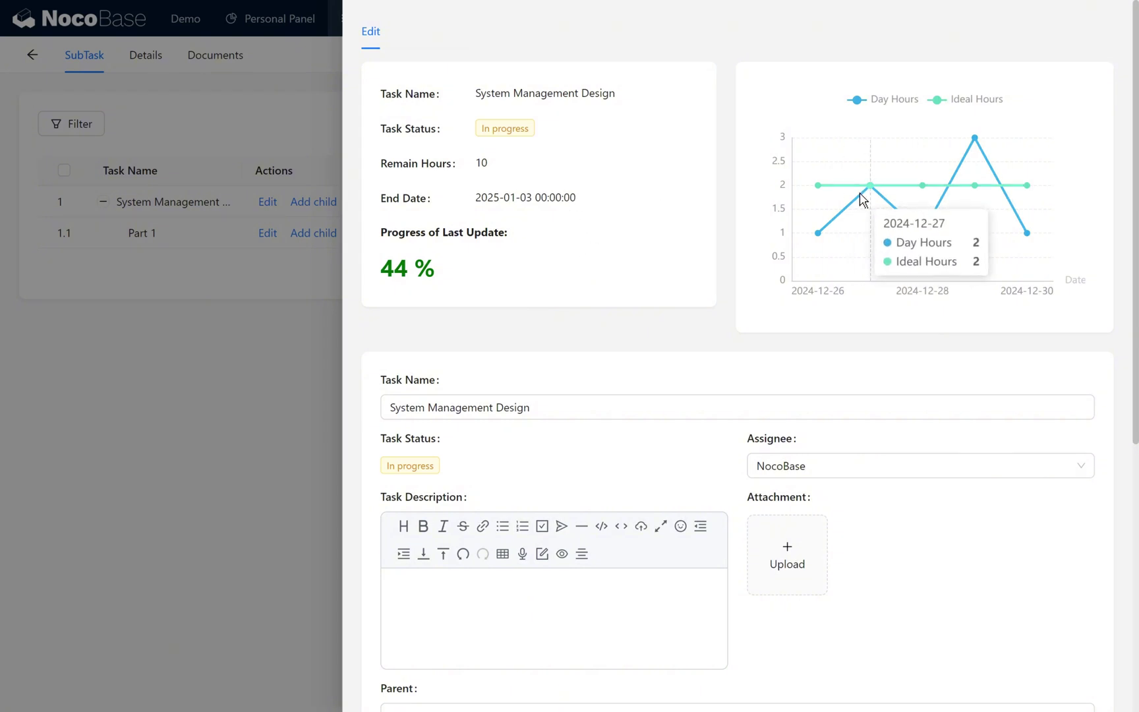